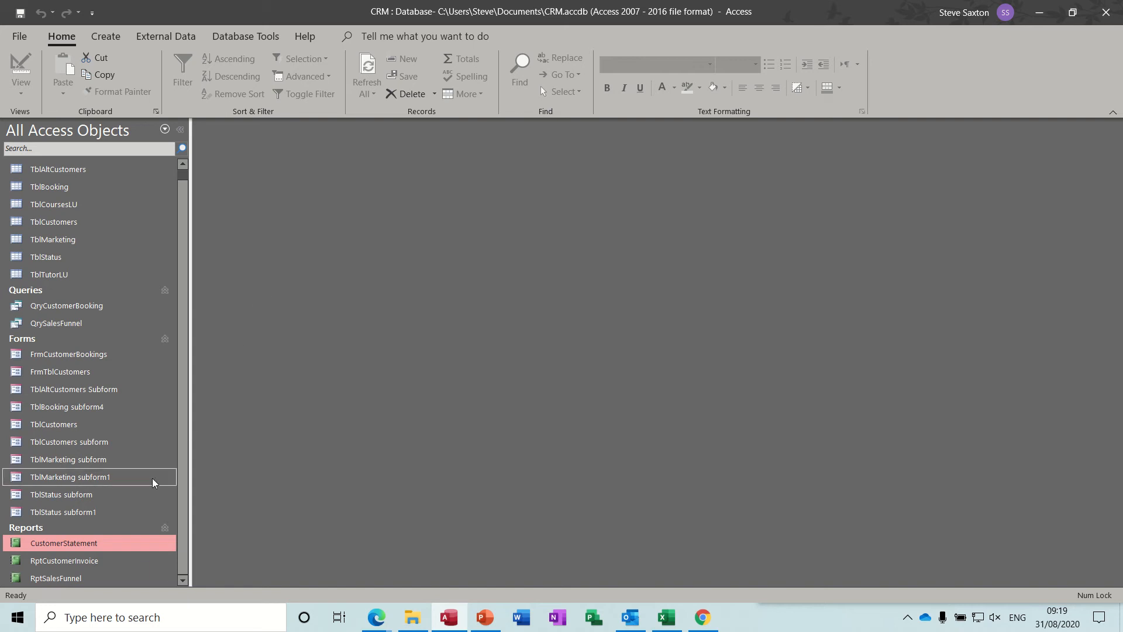
View the finished CustomerStatement report for invoice number 11 down to its totals, and close it
double_click(67, 544)
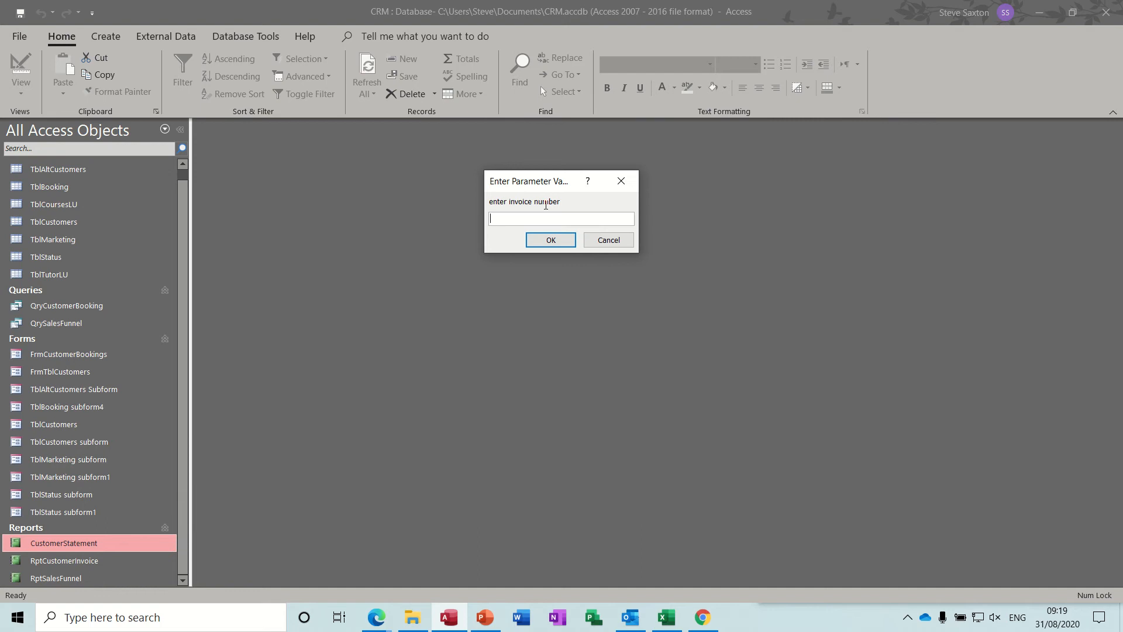
type("11")
key("Return")
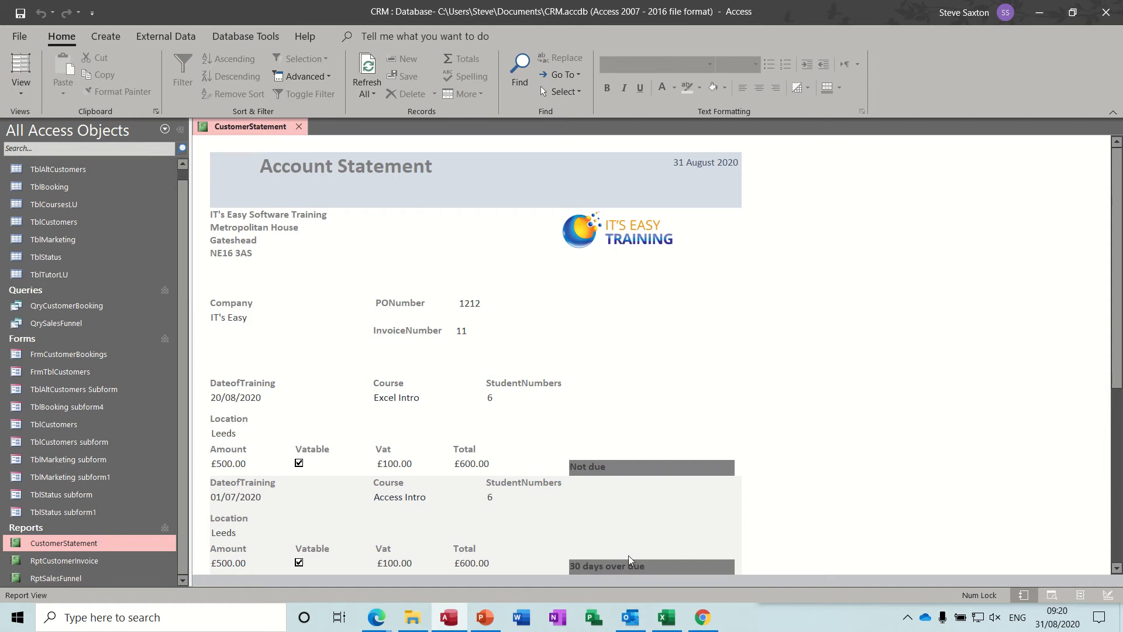
left_click_drag(1121, 216, 1121, 217)
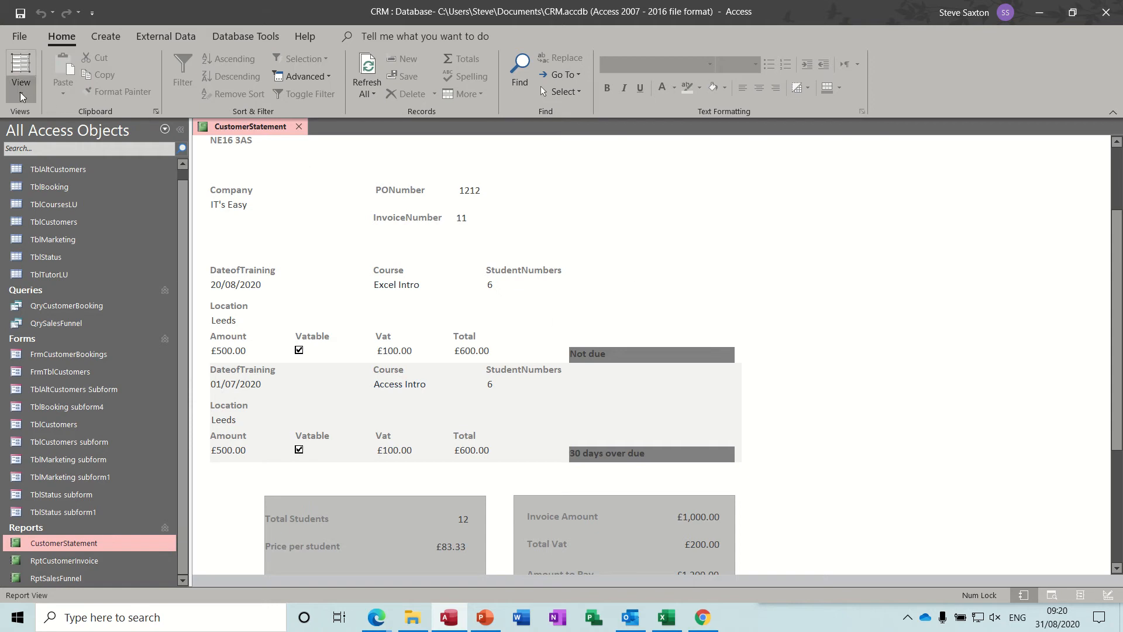
left_click(300, 129)
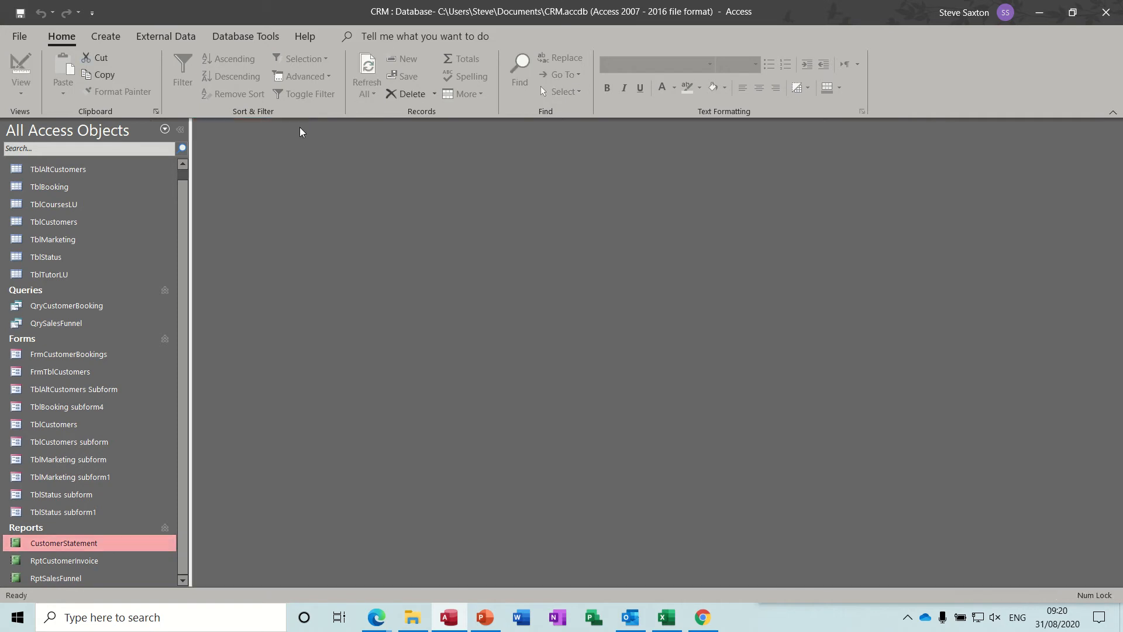
Duplicate the RptCustomerInvoice report under the name RptCustomerStatement1
left_click(91, 562)
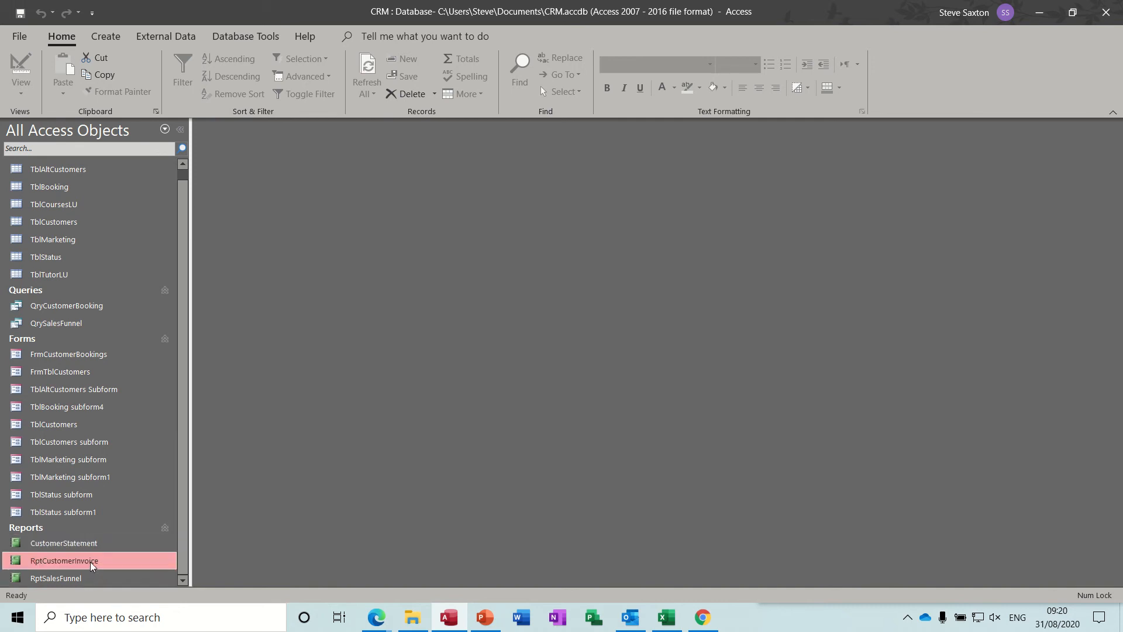
key("ctrl+c")
key("ctrl+v")
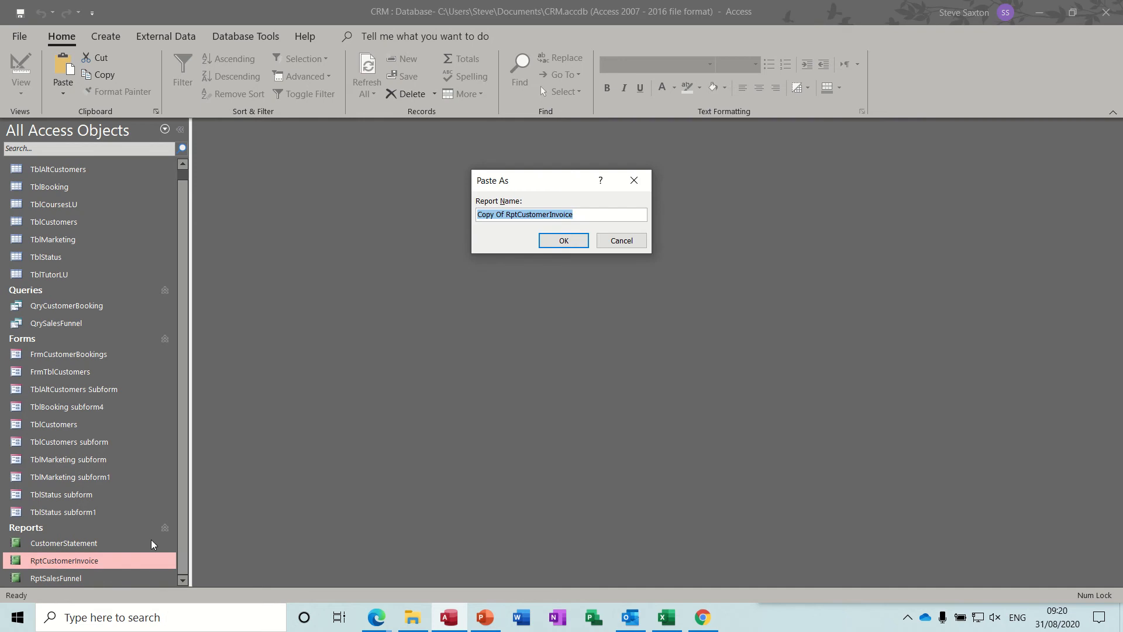
left_click(506, 215)
left_click_drag(506, 217, 466, 217)
key("BackSpace")
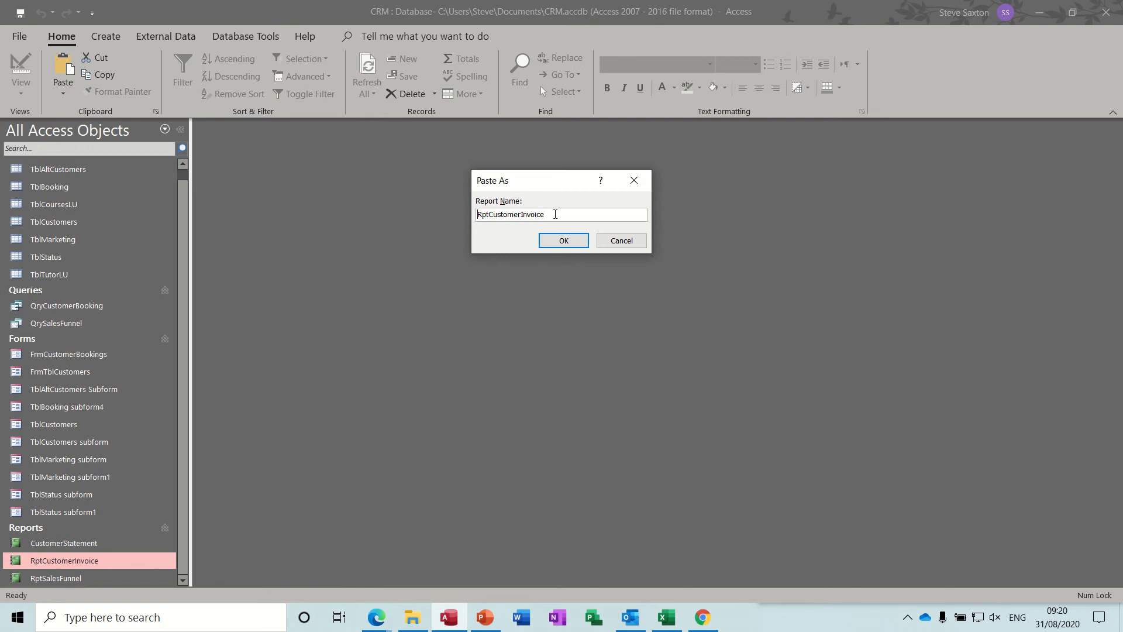
key("BackSpace")
key("BackSpace")
key("BackSpace")
key("BackSpace")
key("BackSpace")
key("BackSpace")
key("BackSpace")
type("Statement1")
left_click(564, 241)
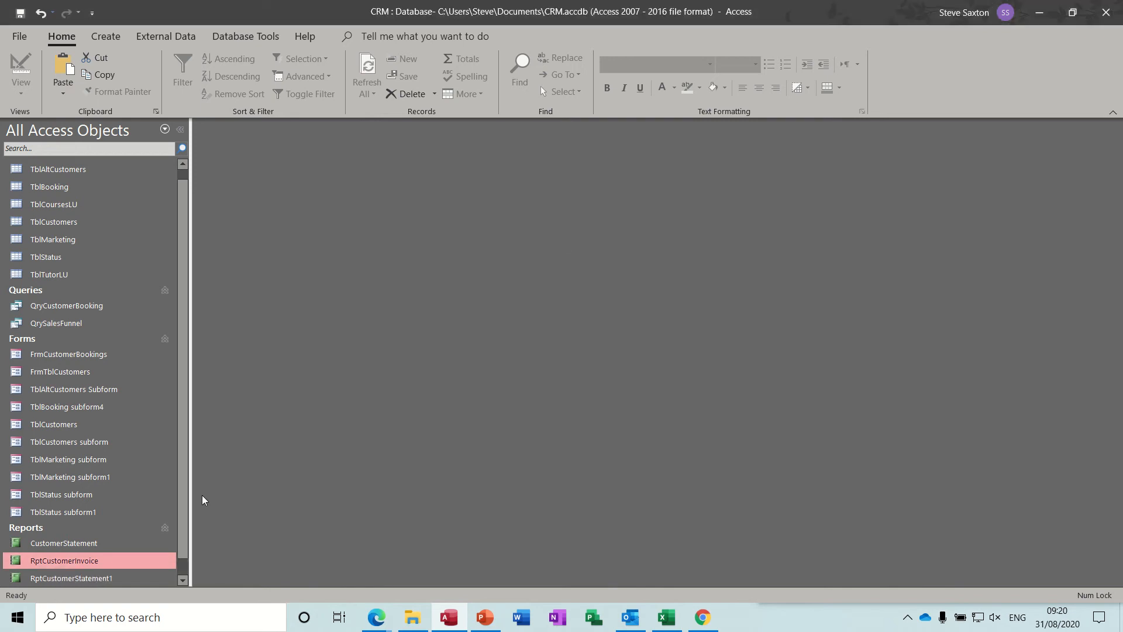
Open RptCustomerStatement1 in Design View and draw a text box about 12.5 cm wide and 2 cm high in the Detail section, beyond the Total field
right_click(115, 582)
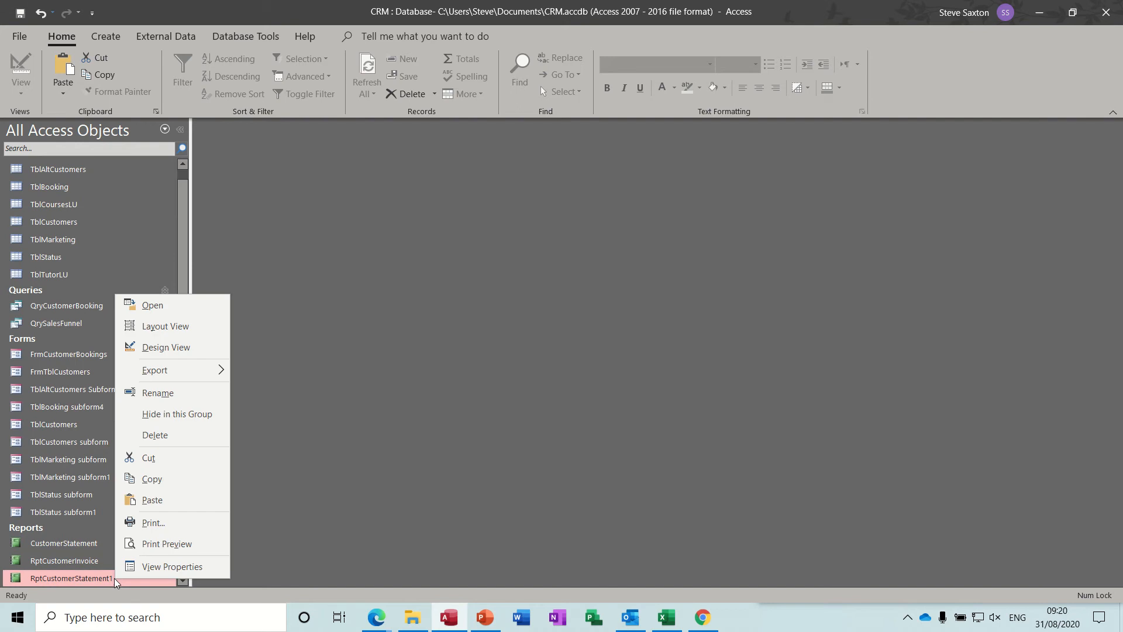
left_click(158, 347)
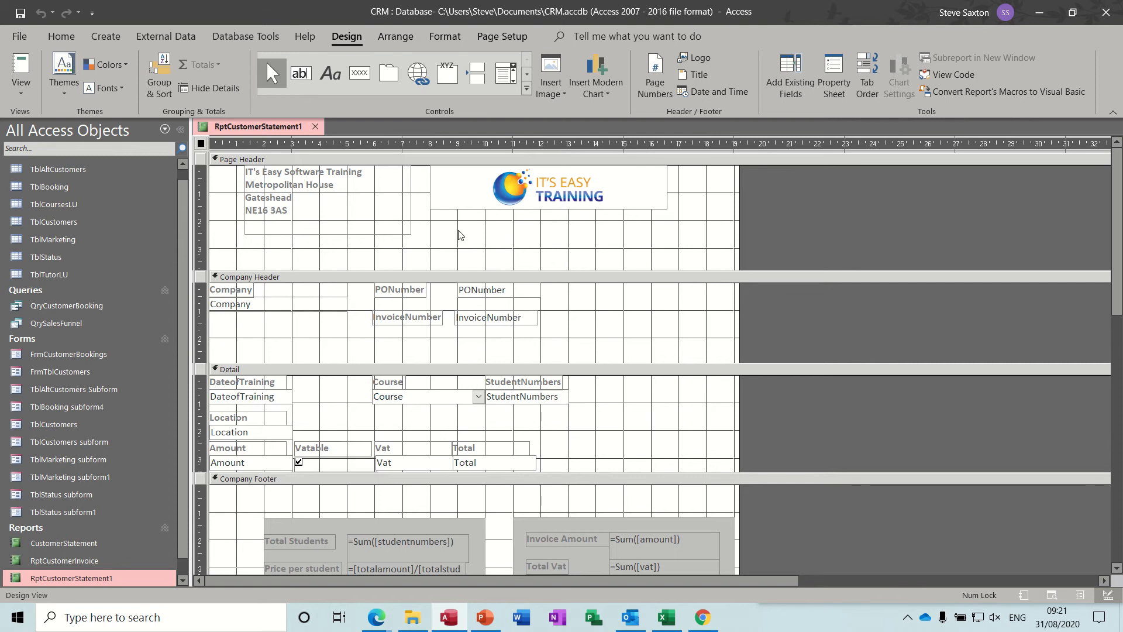
left_click(301, 74)
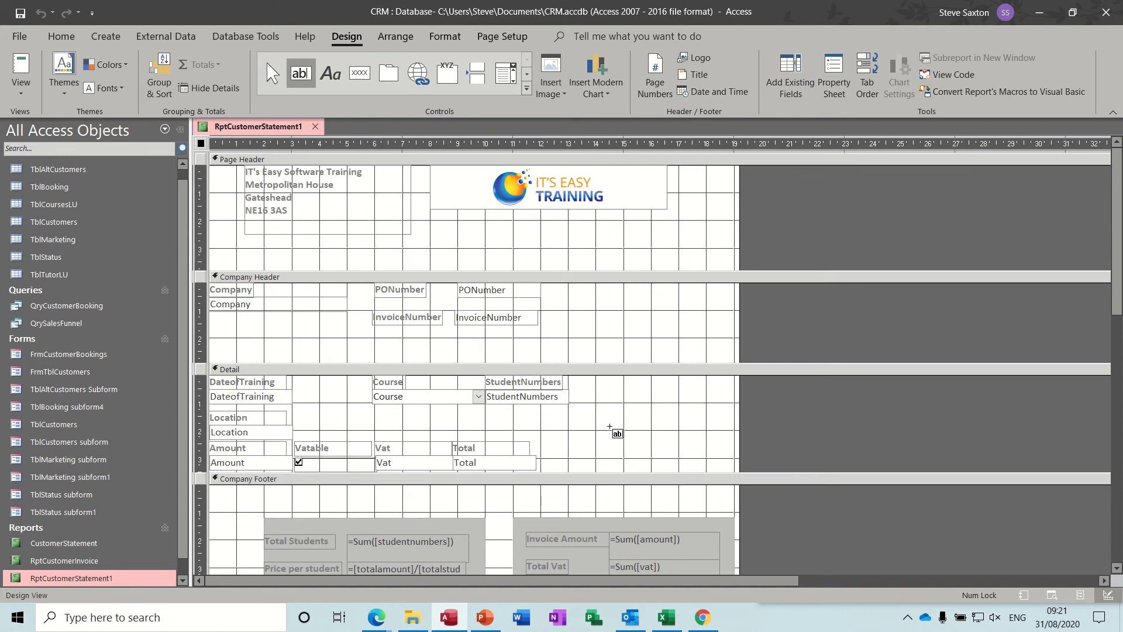
left_click_drag(596, 411, 942, 466)
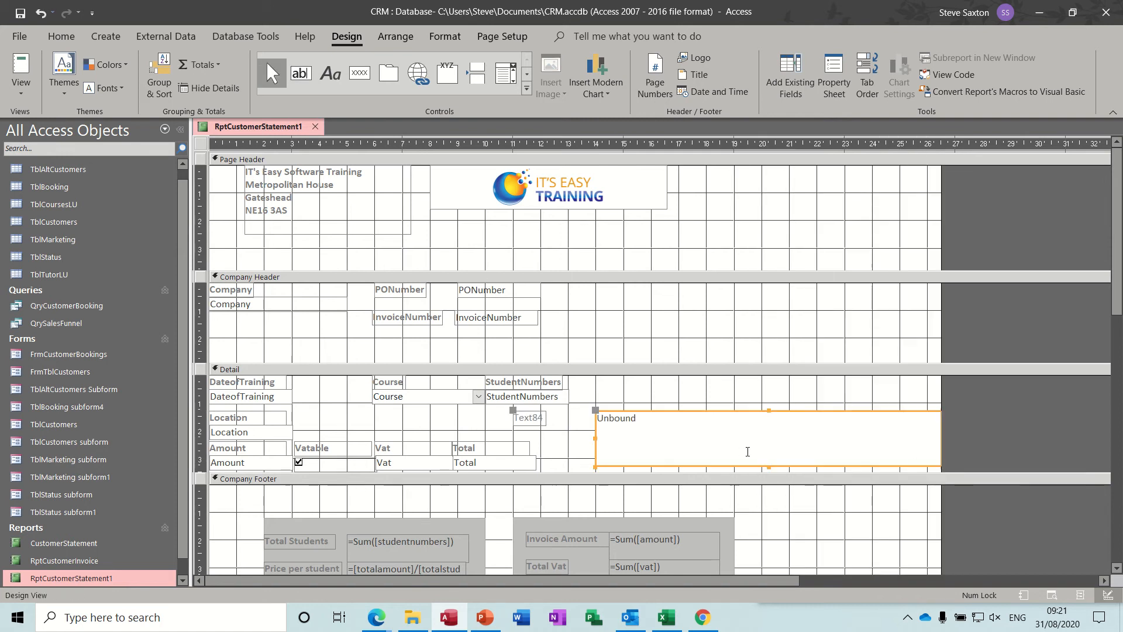
Delete the new text box's attached label and shift the box slightly left, closer to the StudentNumbers field
left_click(539, 421)
left_click(539, 420)
key("Escape")
key("Delete")
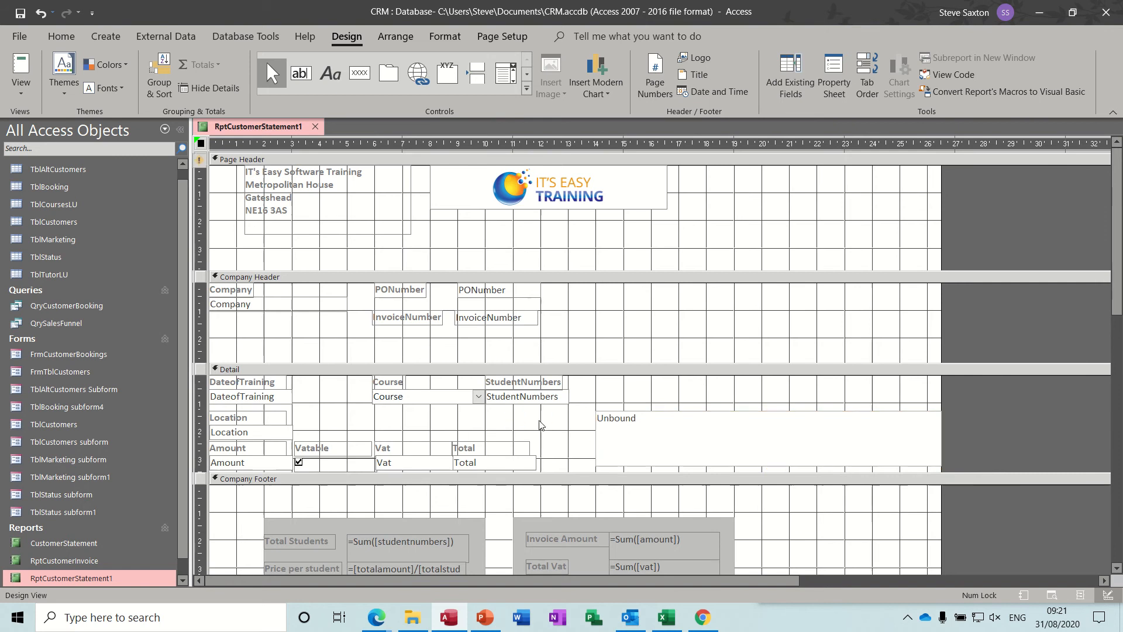
left_click(609, 431)
left_click_drag(609, 431, 588, 435)
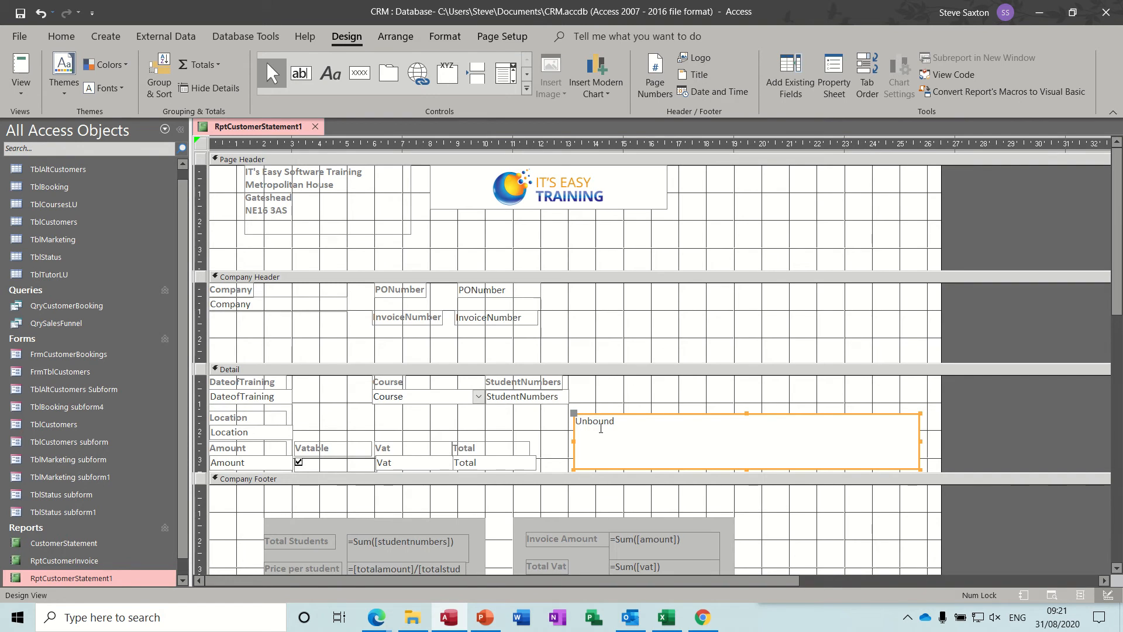
Begin the unbound text box's expression with =iif([dateoftraining]>now()-30,"Not Due Yet"
left_click(600, 428)
type("=")
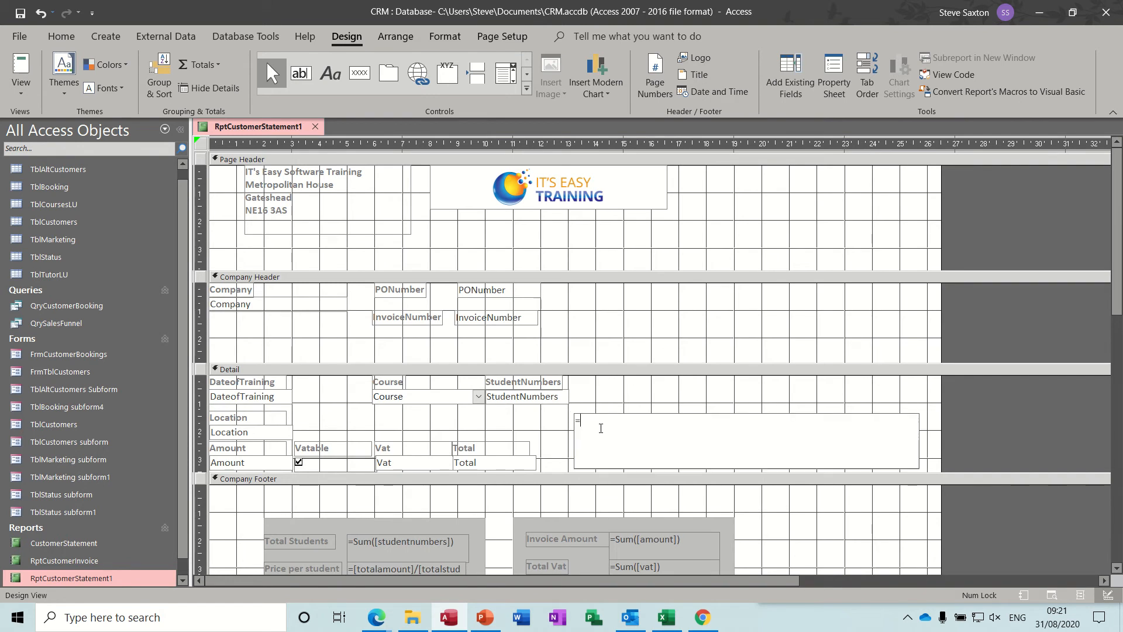
type("iif(")
type("[dateoftraining]>no")
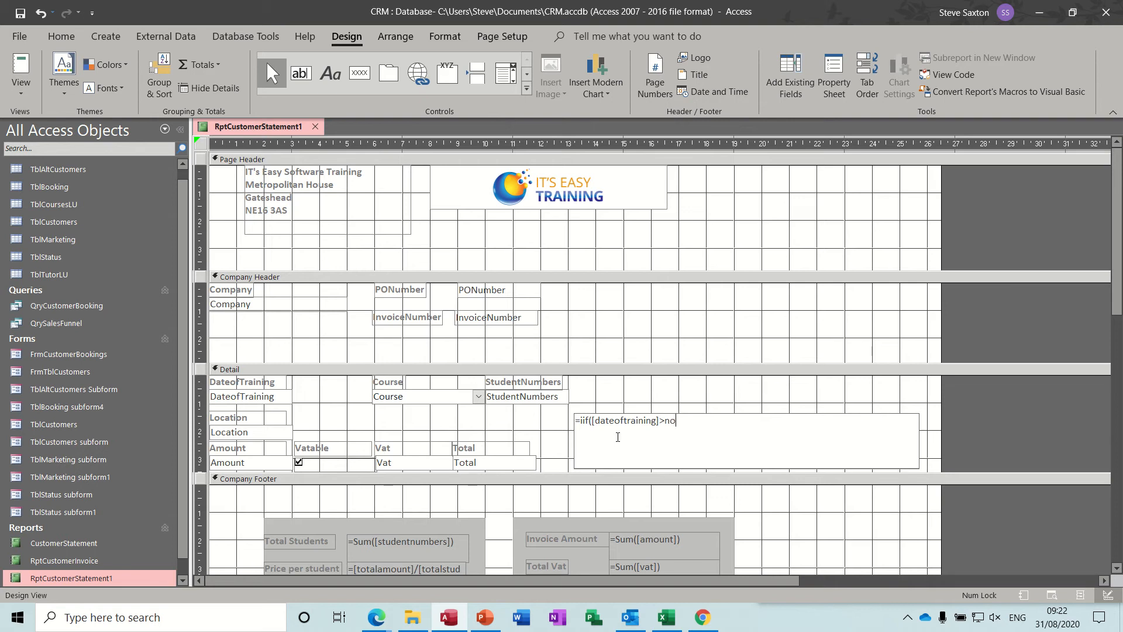
type("w()-30,\"Not Due Yet\",iif")
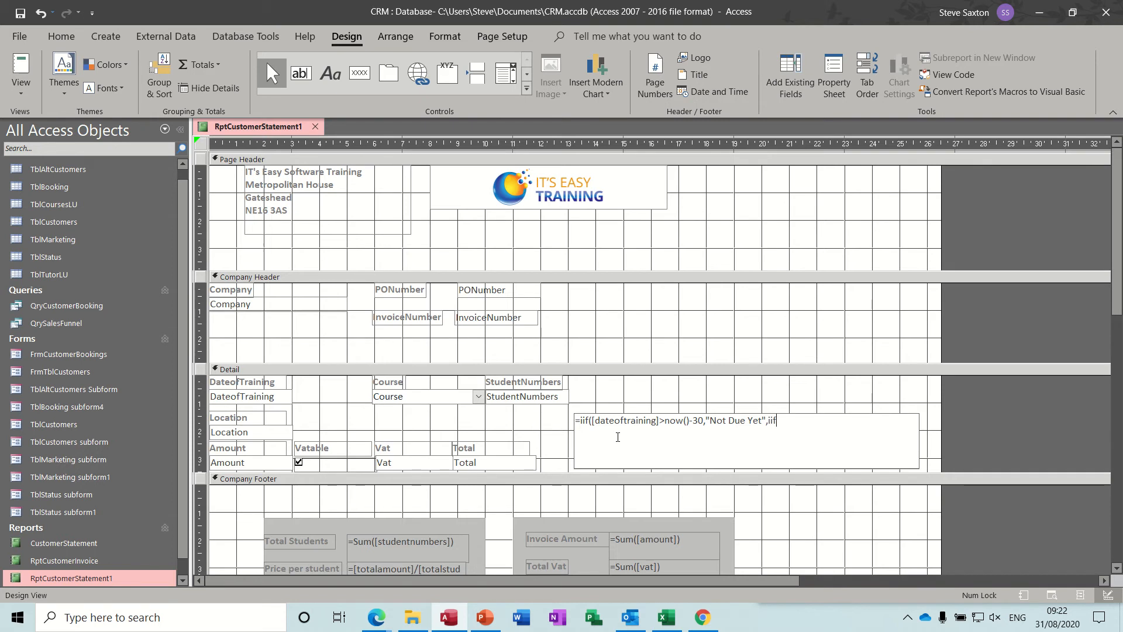
type("([dateoftraining")
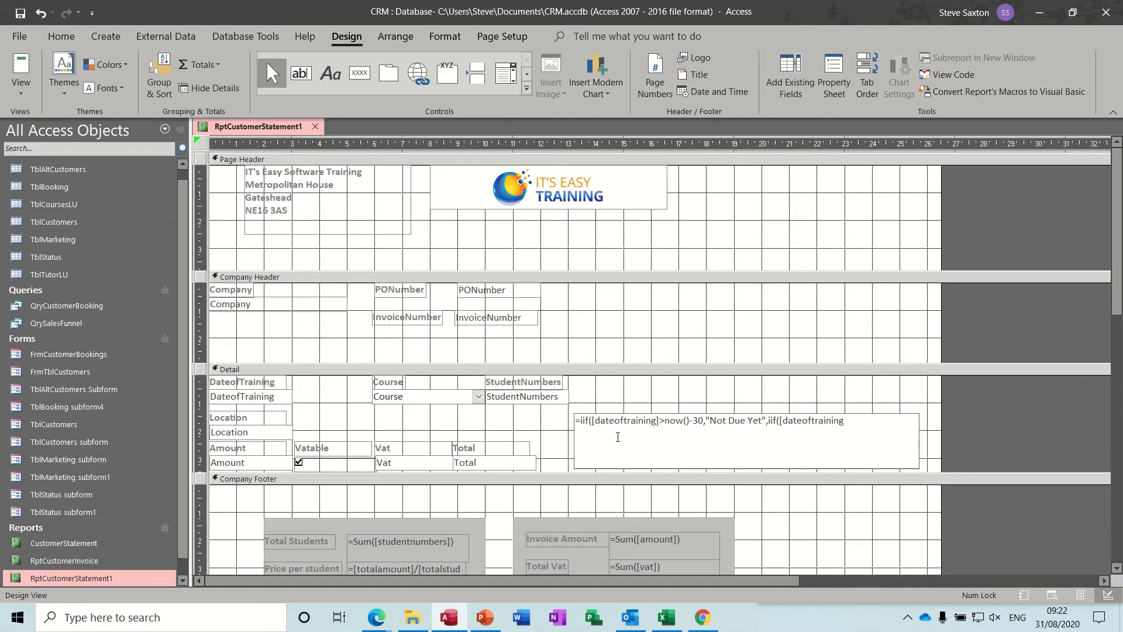
type("]>now()-")
type("60")
Continue the expression with a nested condition: ,iif([dateoftraining]>now()-60,"30 Days Over Due",
type("\"30 Days Over Due\",")
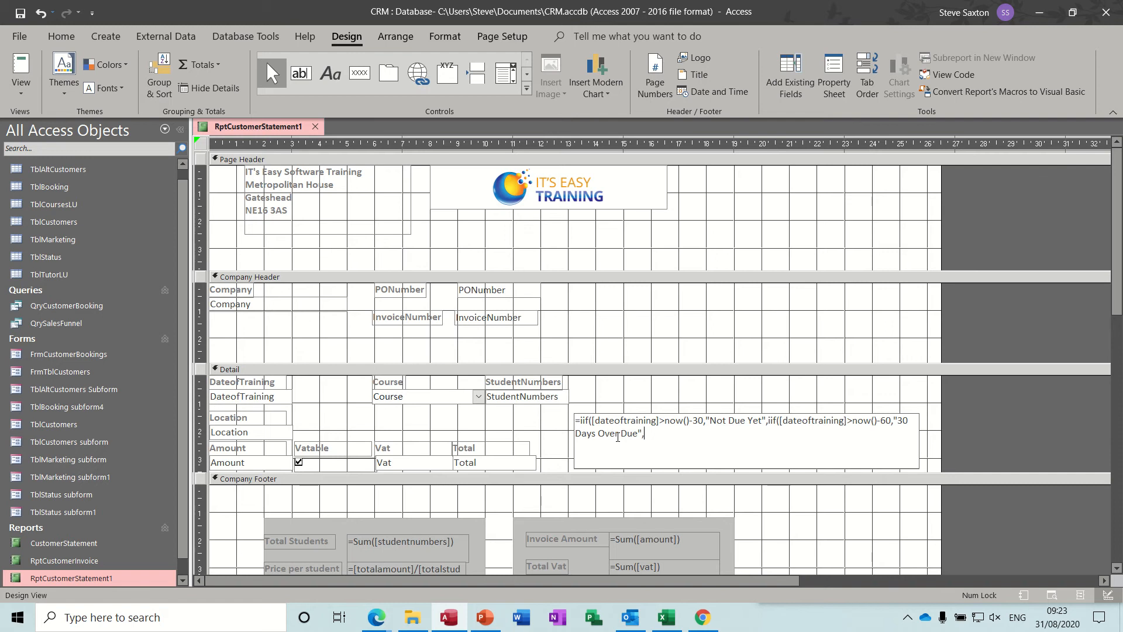
Add a third nested condition to the expression: iif([dateoftraining]>now()-90, "60 days Over due"
type("iif([dateoftraining")
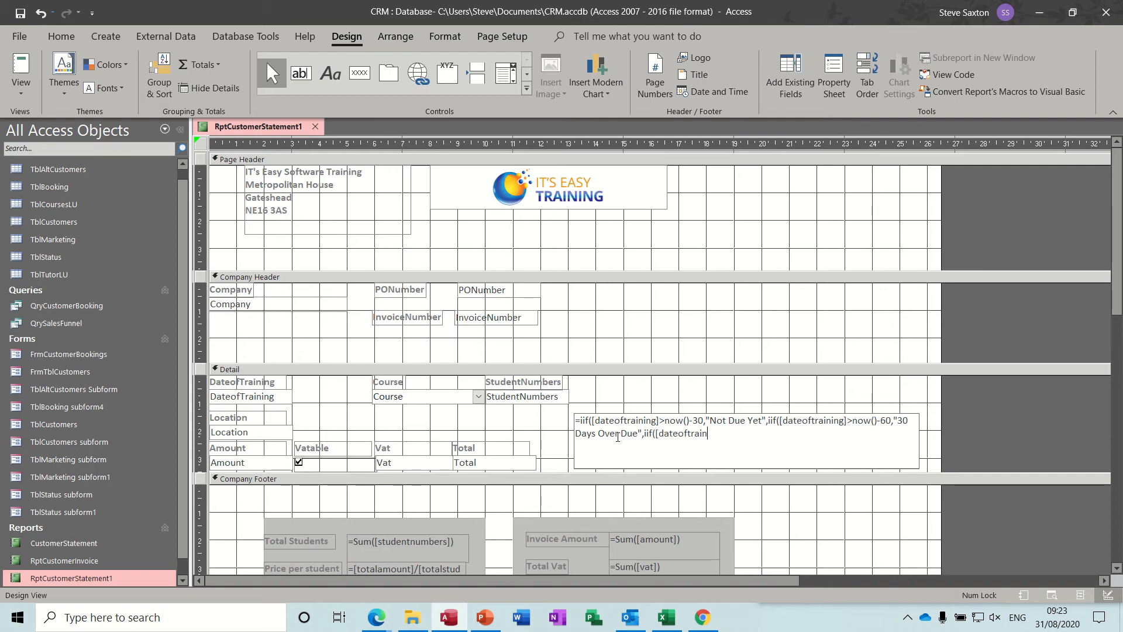
type("]>now()-90, \"60 days ")
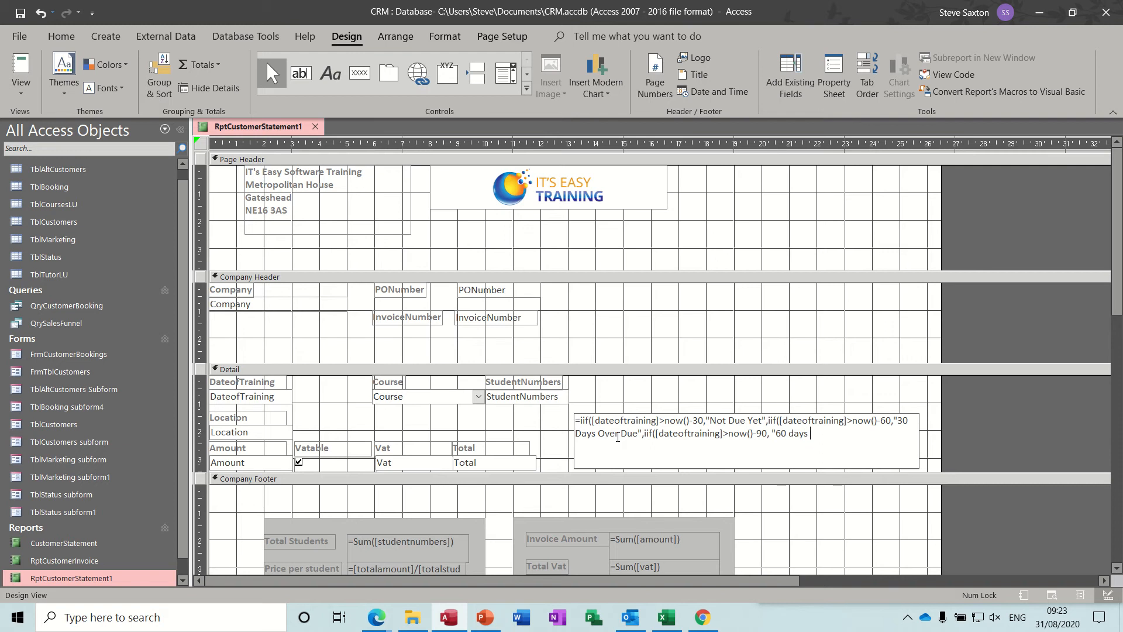
type("Over due\",")
Finish the expression with the fallback result "Over 90 Days late" and three closing brackets, and commit it
type("\"Over 90 Days late")
type("\"))")
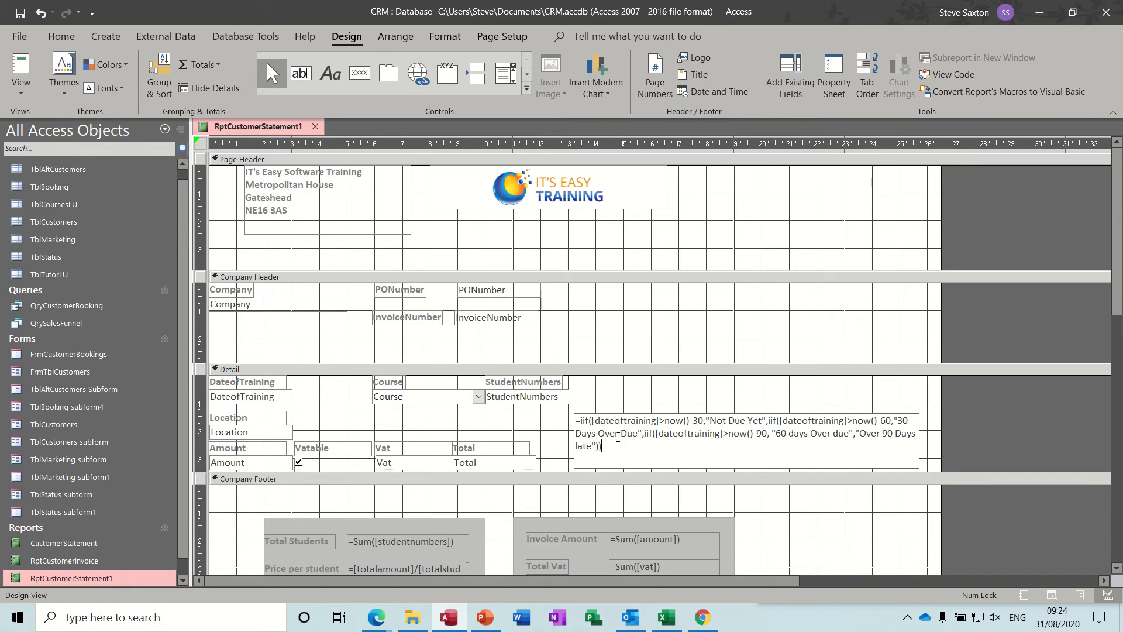
type(")")
left_click(677, 400)
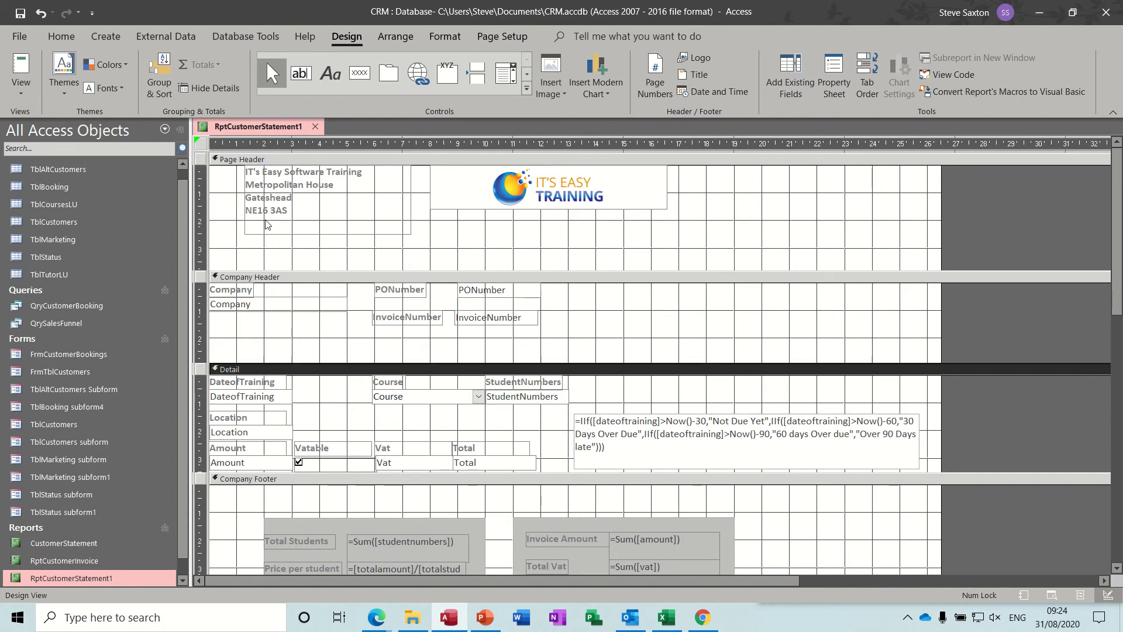
Preview the statement report for invoice number 11, and close it with its design changes saved
left_click(20, 71)
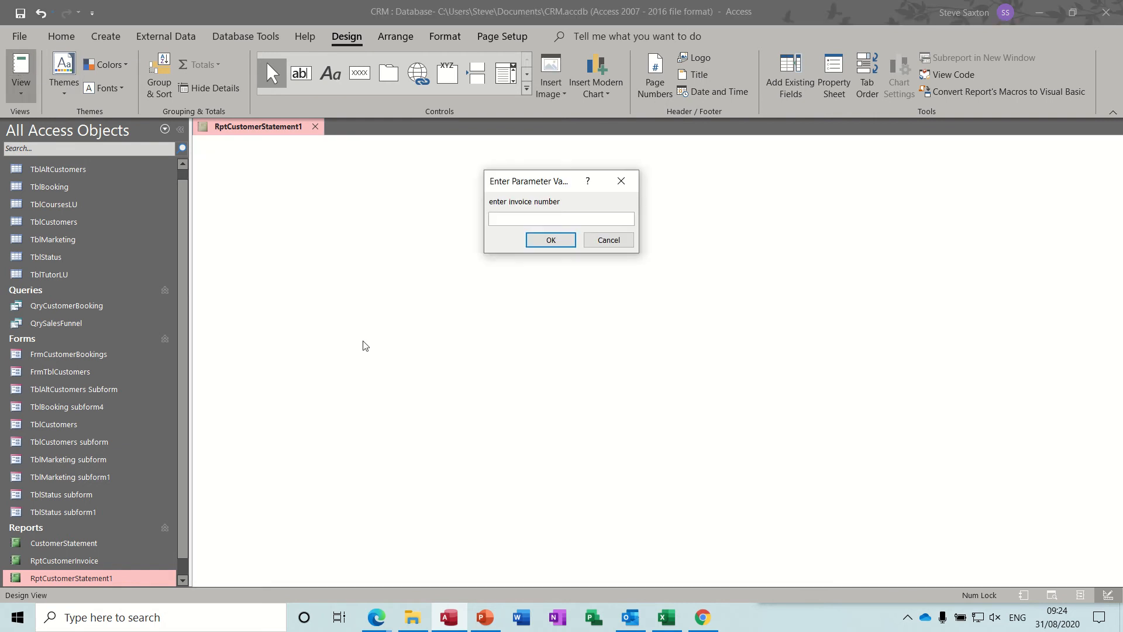
type("11")
key("Return")
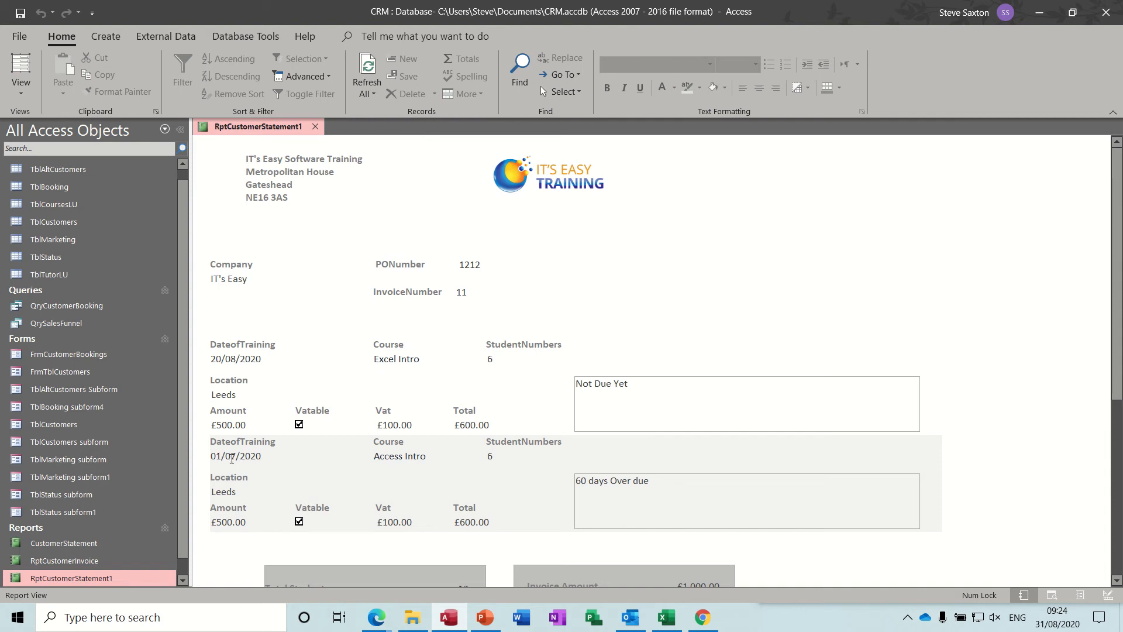
left_click(315, 126)
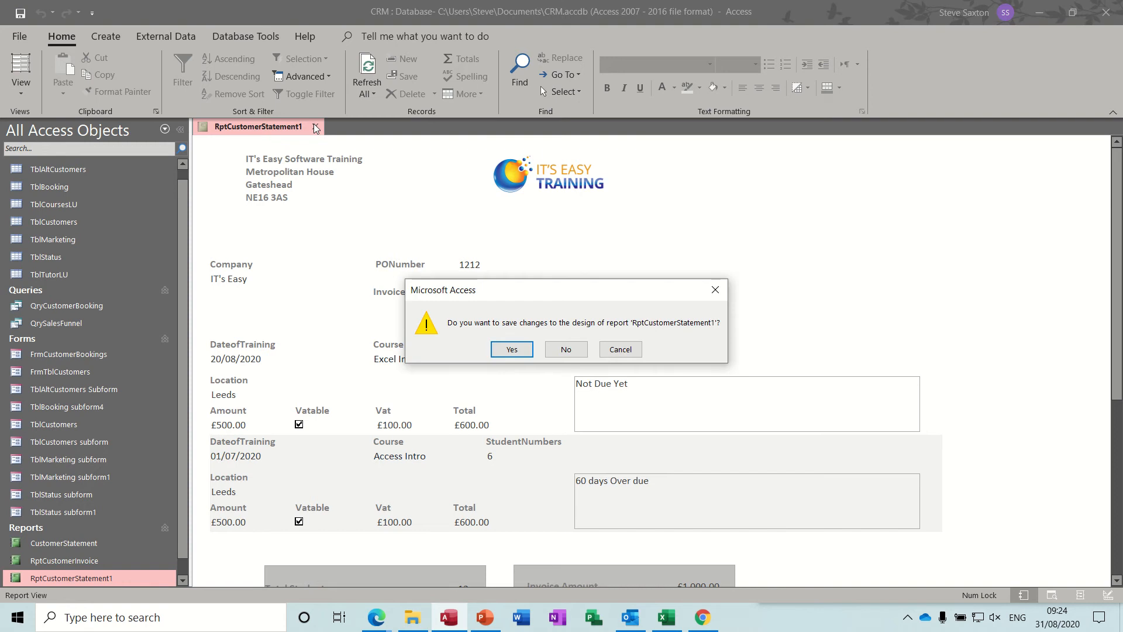
left_click(512, 353)
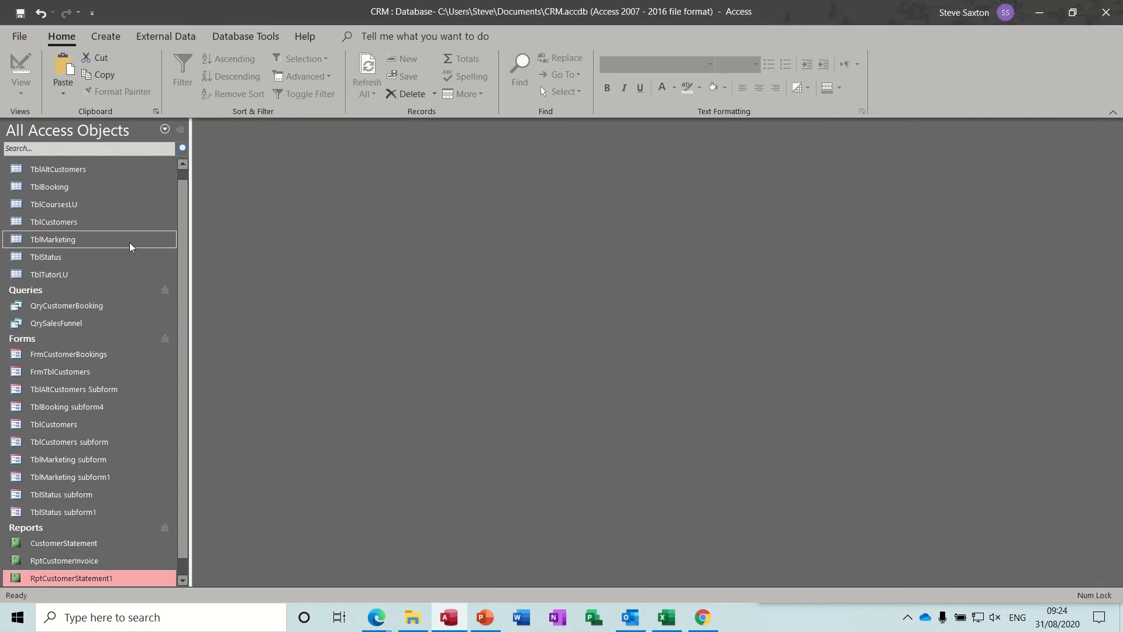
Open the FrmCustomerBookings form and set the Access Intro booking's training date to 01/08/2020
double_click(126, 356)
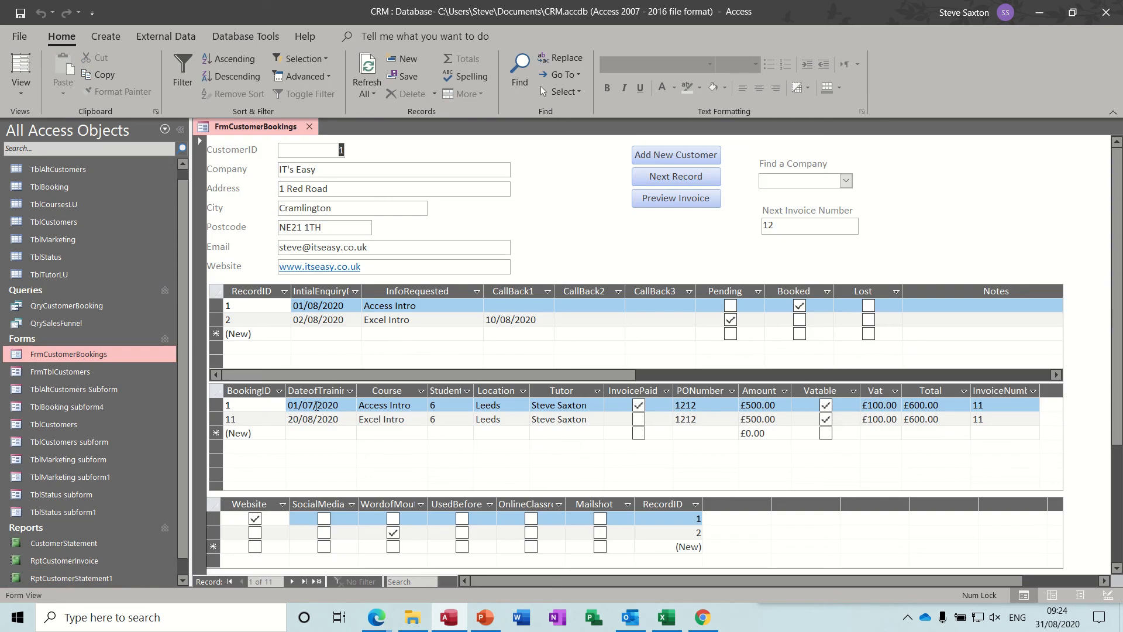
left_click(312, 404)
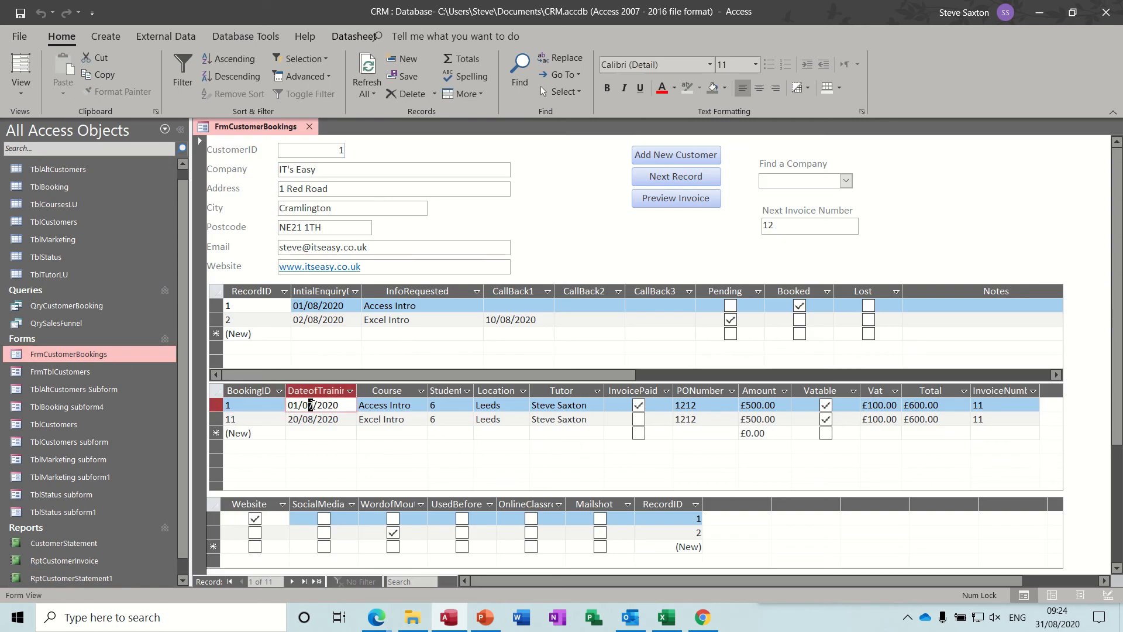
type("8")
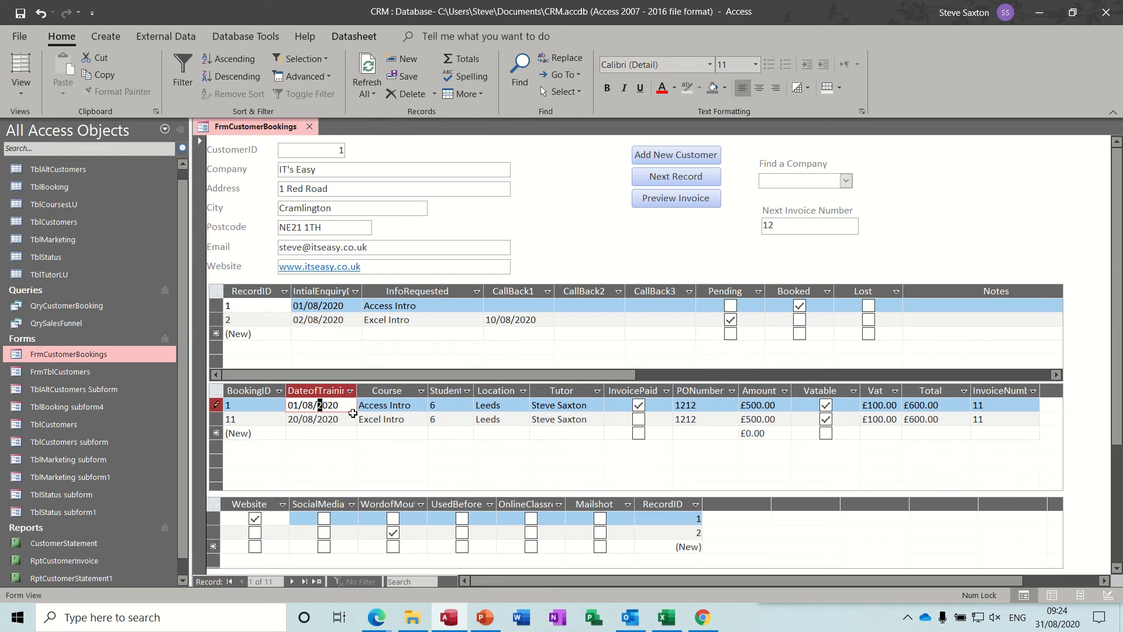
key("Down")
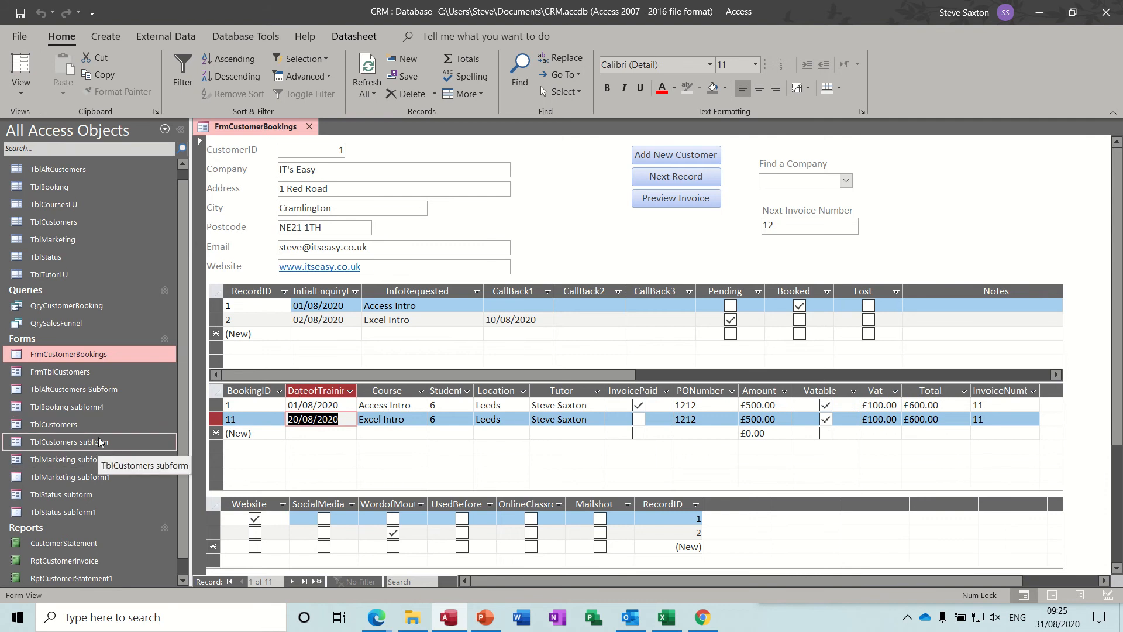
Open the RptCustomerStatement1 report for invoice number 11 to check the payment status text
double_click(112, 577)
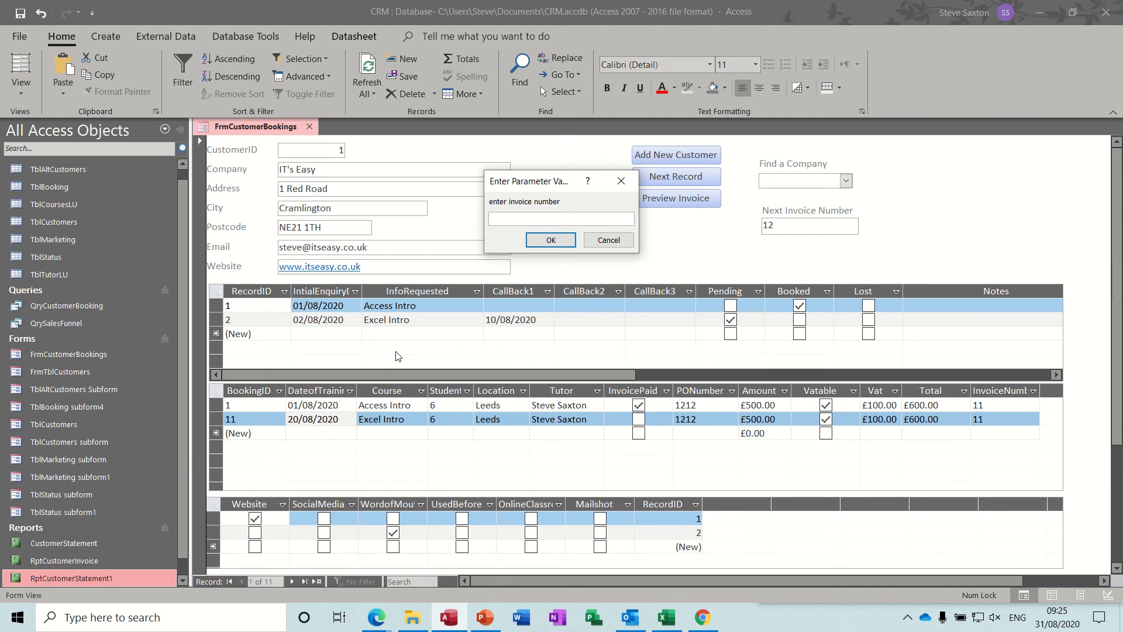
type("11")
key("Return")
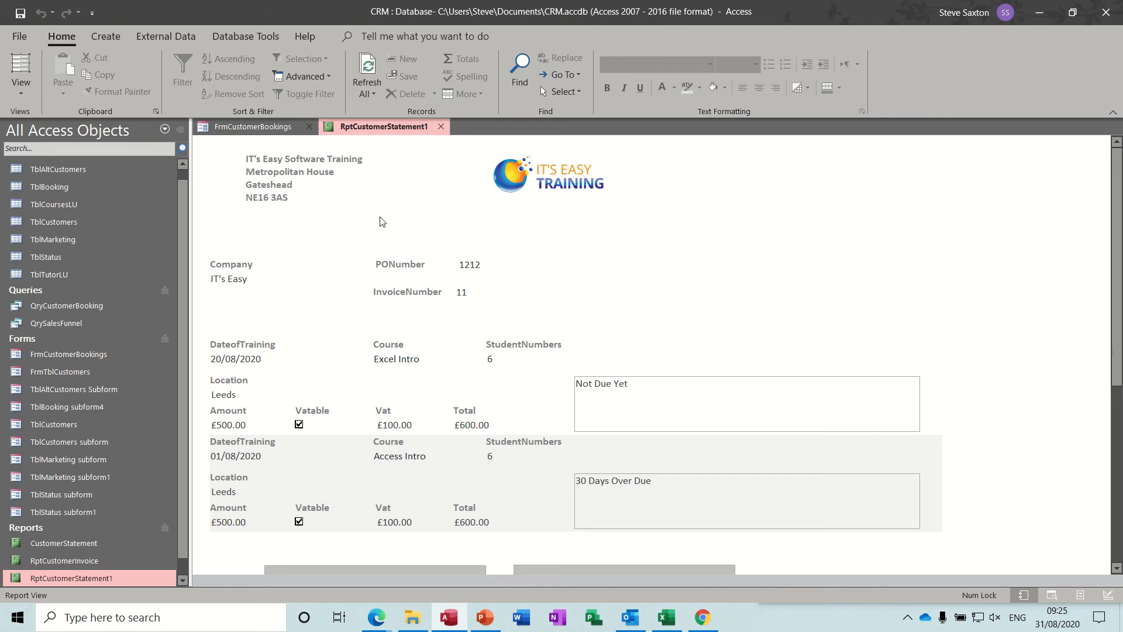
Close the FrmCustomerBookings form and switch RptCustomerStatement1 to Design View
left_click(308, 127)
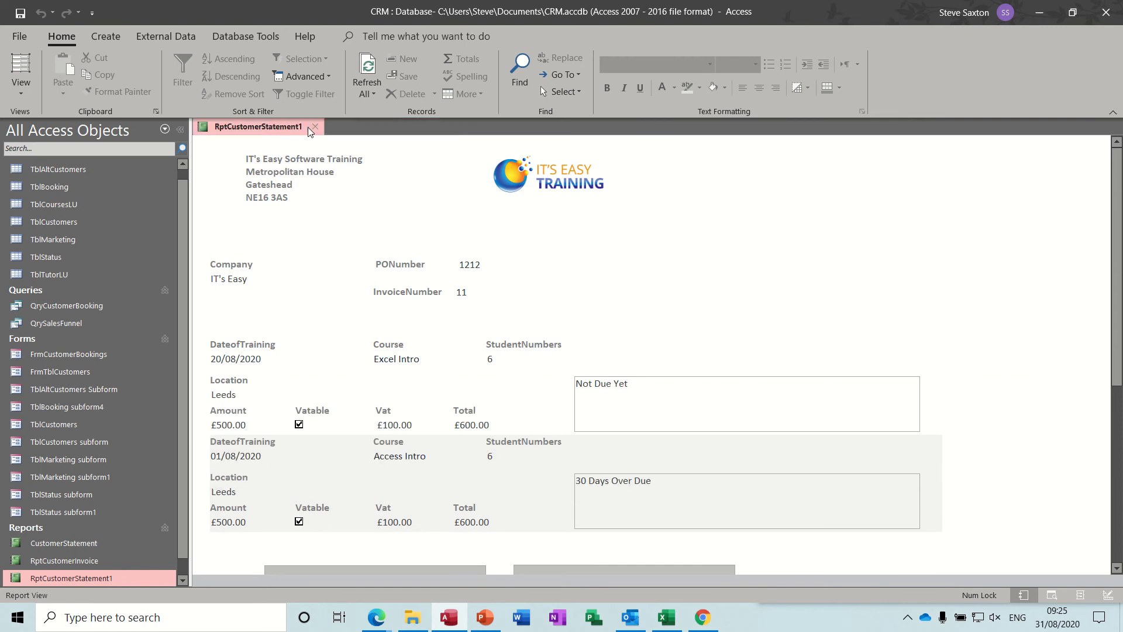
left_click(21, 88)
left_click(74, 227)
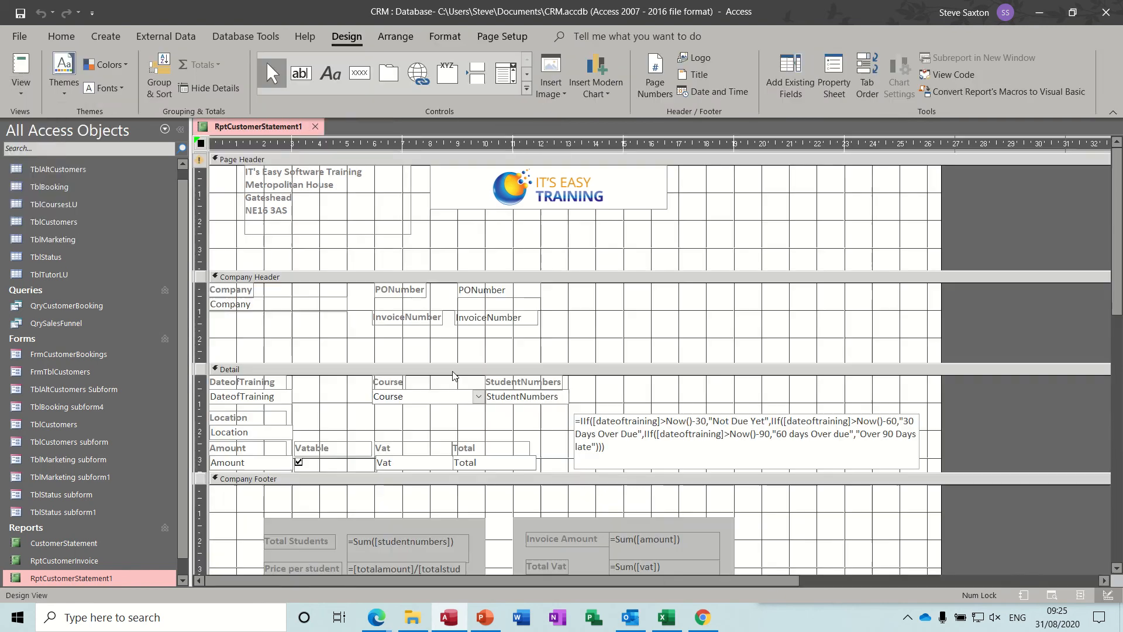
Shrink the nested IIf text box in the Detail section to one line, about 5.8 cm wide and 0.6 cm high
left_click(730, 419)
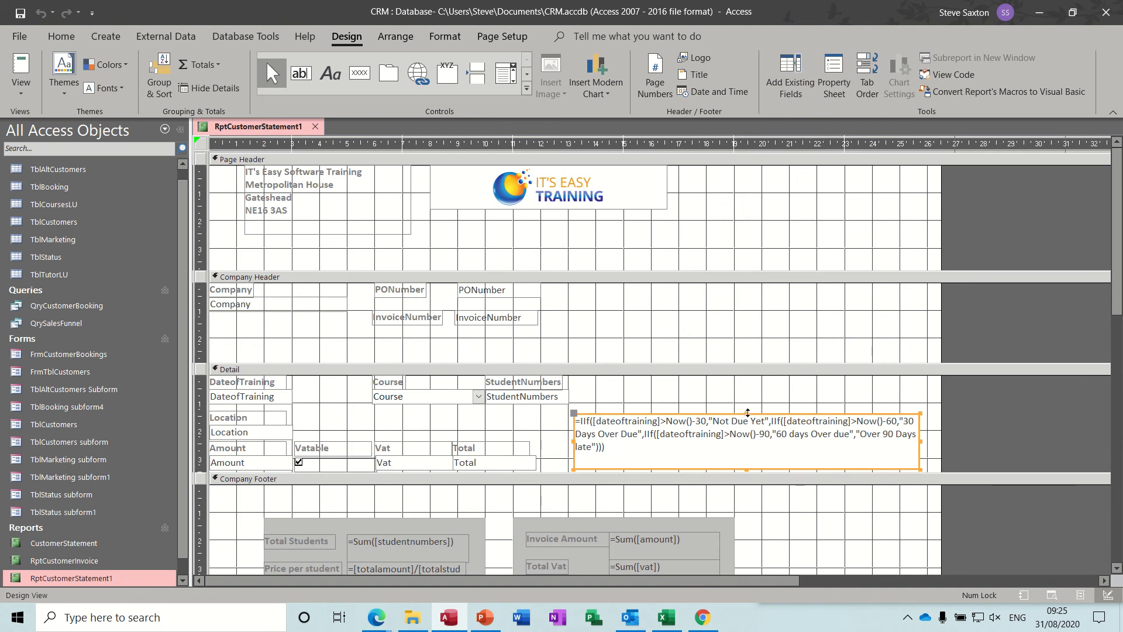
left_click(741, 430)
left_click_drag(742, 430, 742, 454)
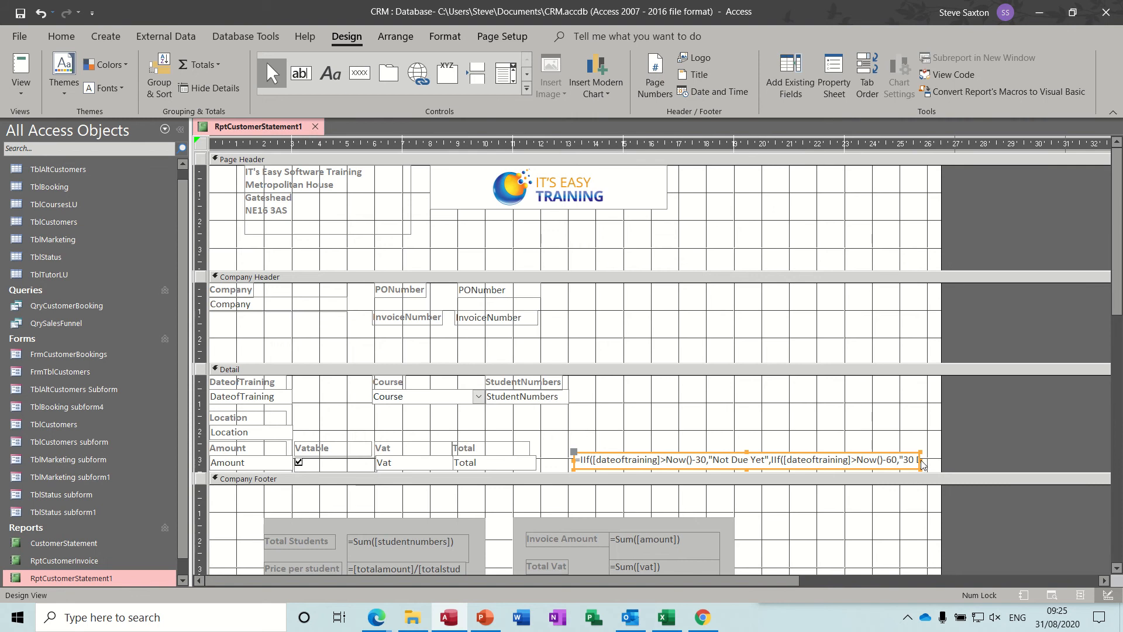
left_click_drag(922, 464, 734, 459)
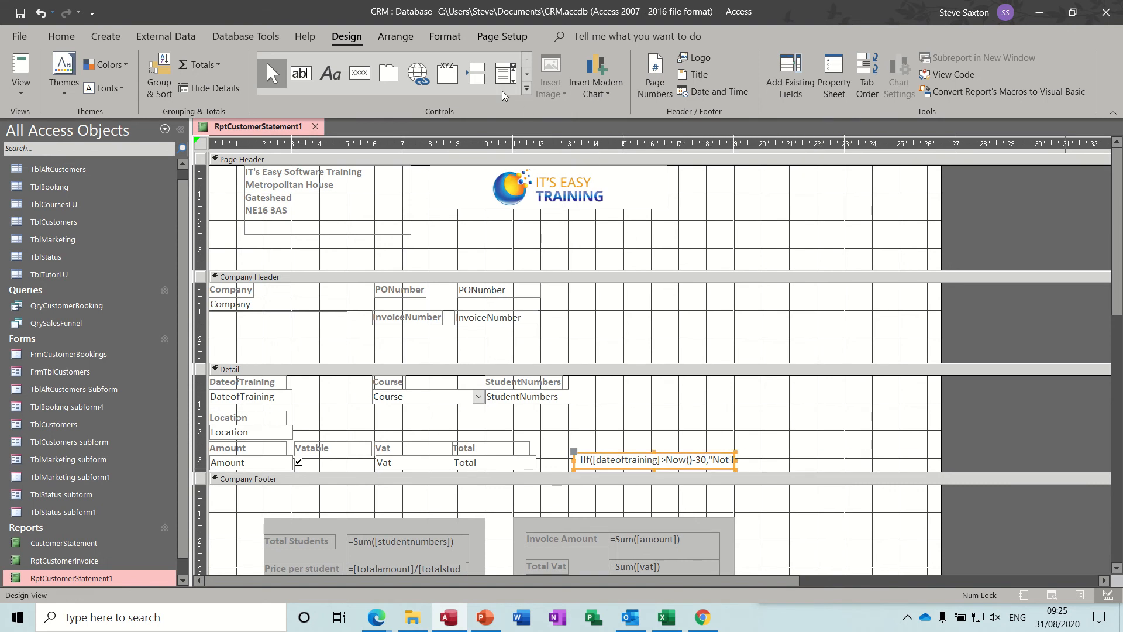
Give the IIf text box in the Detail section a grey (#808080) background and bold text
left_click(446, 38)
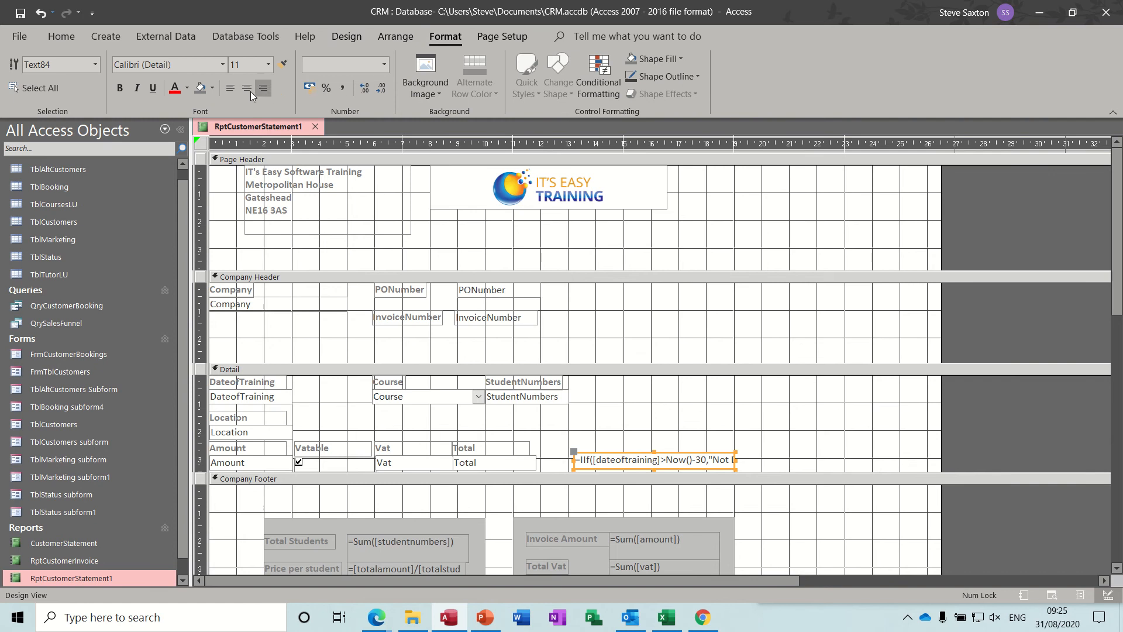
left_click(201, 88)
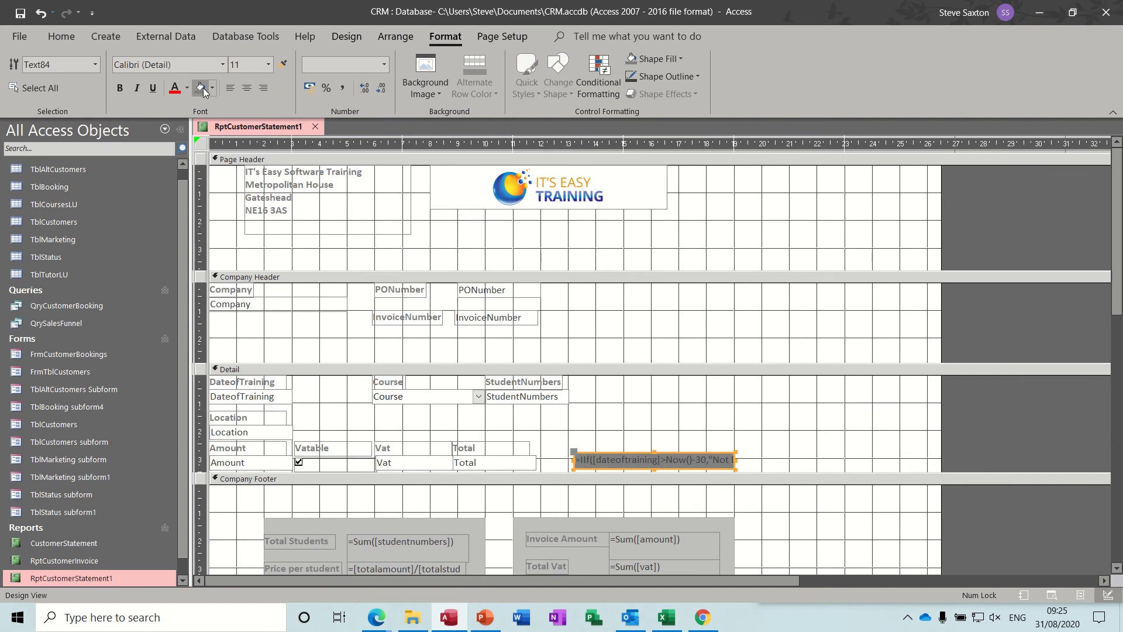
left_click(120, 89)
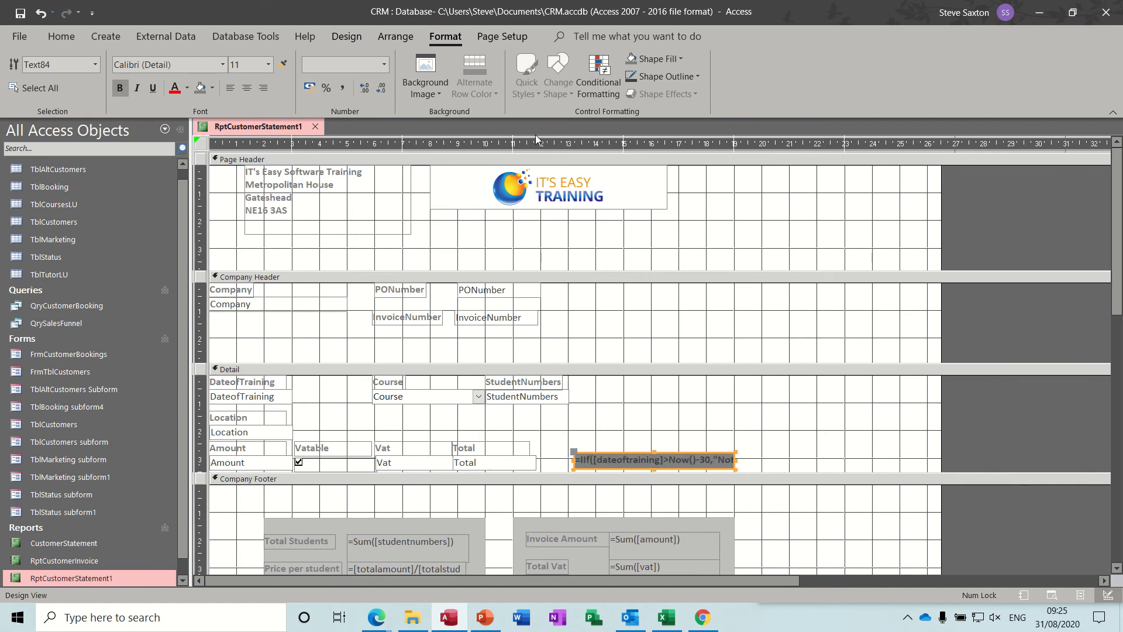
Set the IIf text box's border style to Transparent
left_click(354, 38)
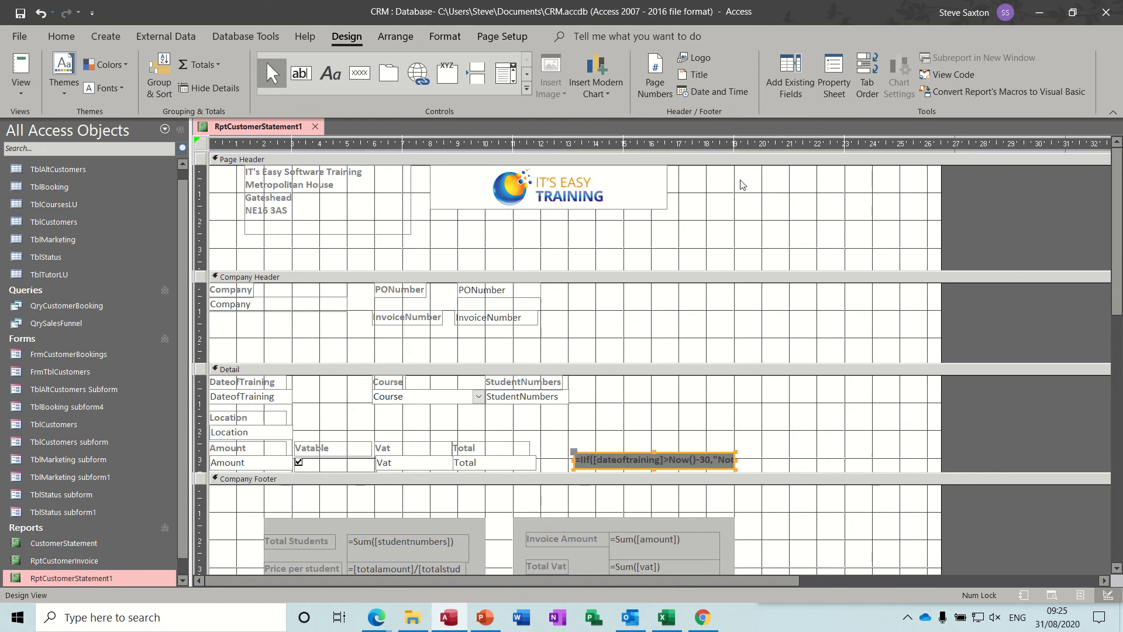
left_click(832, 70)
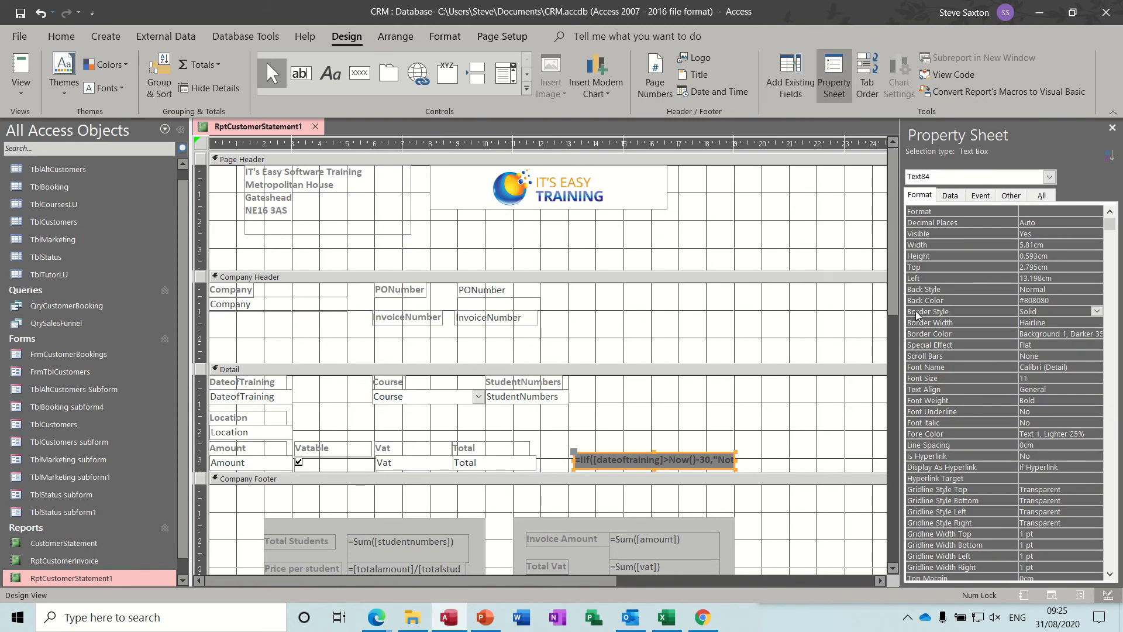
left_click(1098, 311)
left_click(1083, 321)
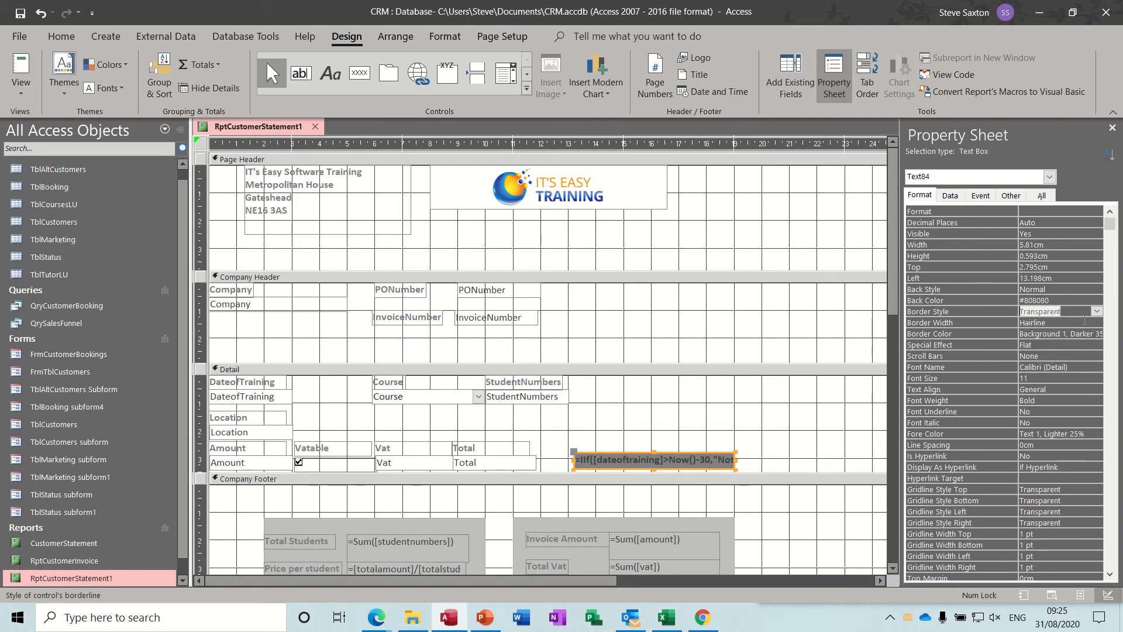
View the report for invoice number 11 to check the status box formatting, and return to Design View
left_click(21, 70)
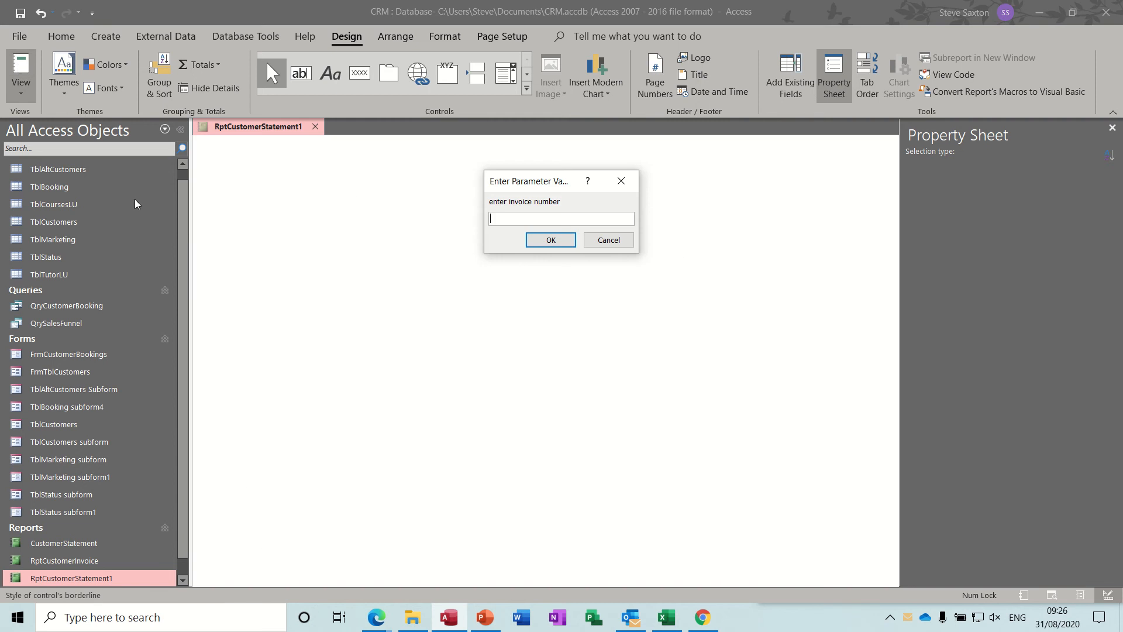
type("11")
key("Return")
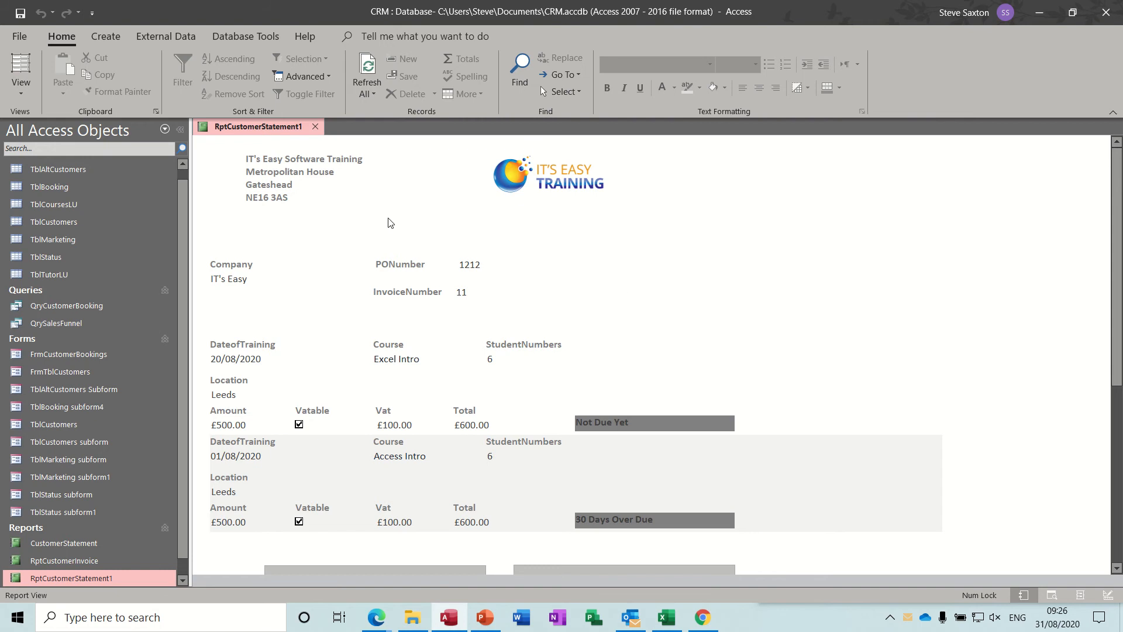
left_click(21, 85)
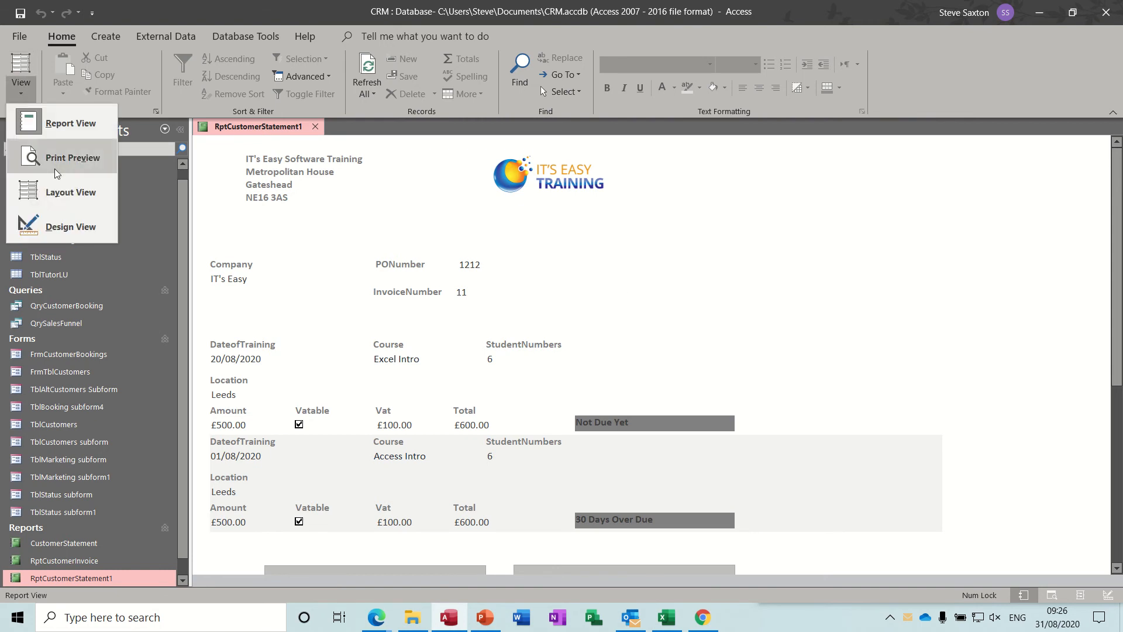
left_click(59, 220)
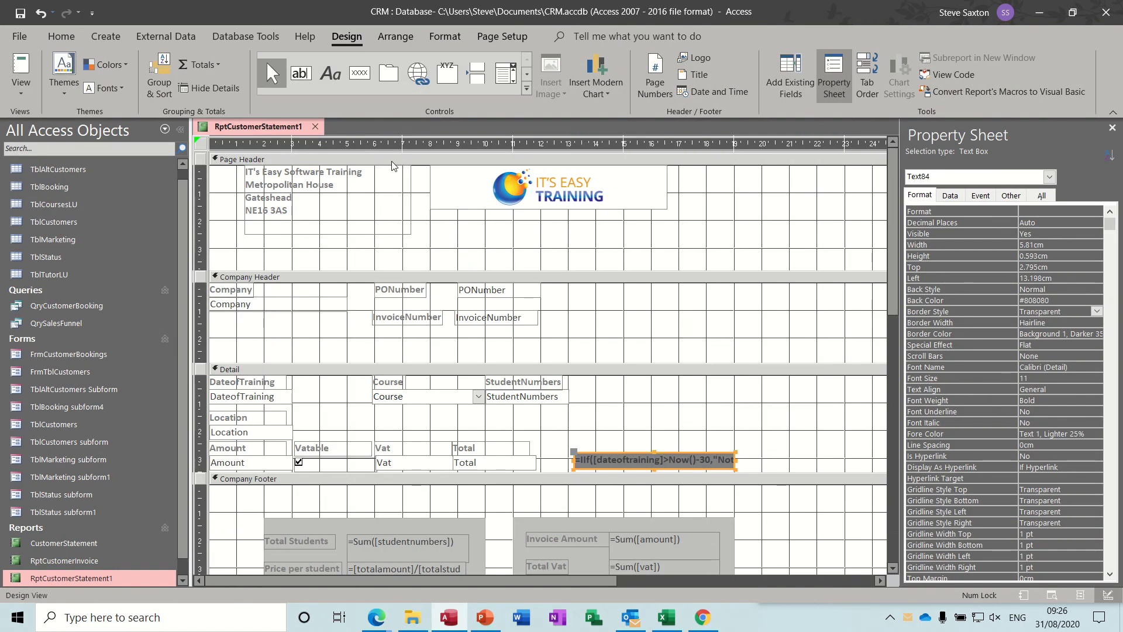
Add an "Account Statement" label about 8.6 cm wide and 1.6 cm high below the logo in the Page Header
left_click(332, 82)
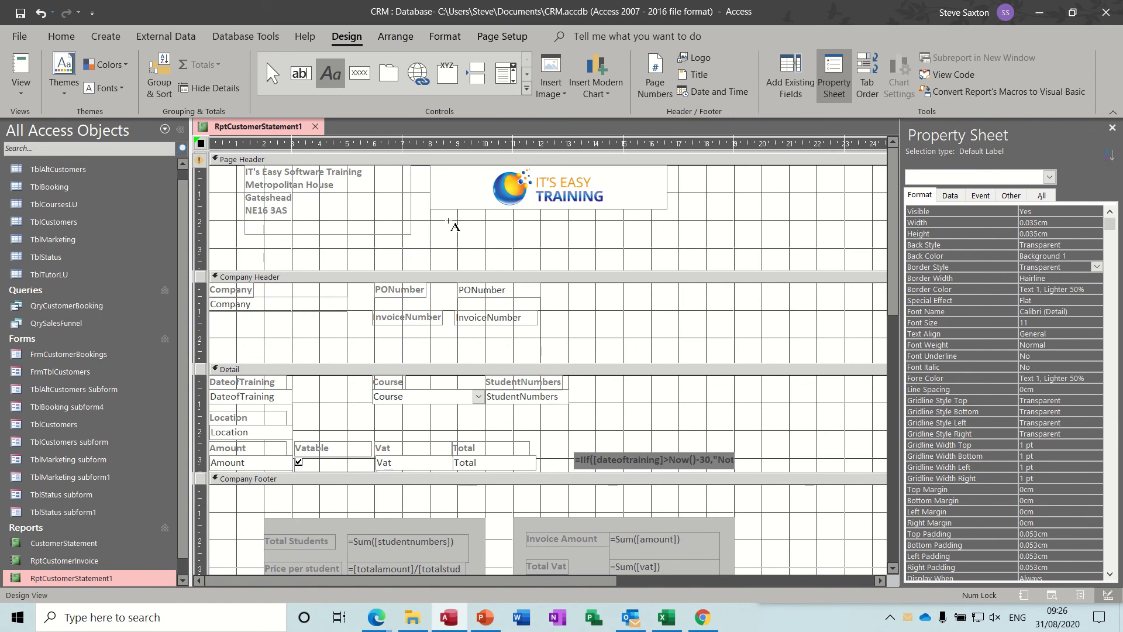
mouse_move(448, 221)
left_mouse_down()
mouse_move(597, 262)
mouse_move(679, 264)
left_mouse_up()
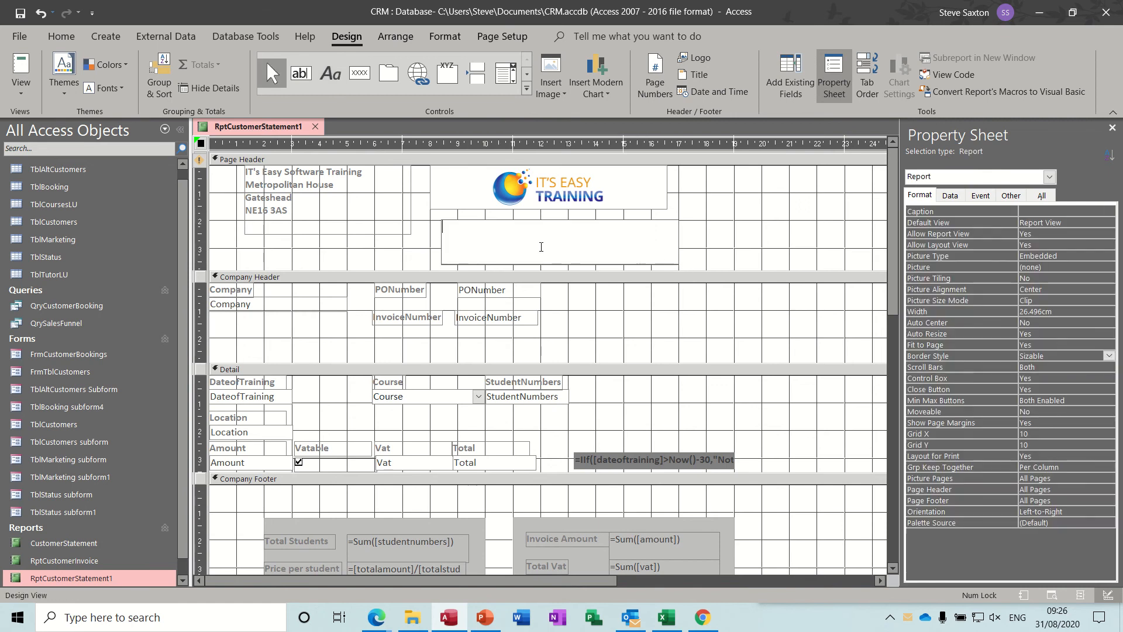
type("Account Staaement")
left_click(496, 227)
type("t")
left_click(727, 257)
Format the Account Statement label as bold with font size 26
left_click(649, 254)
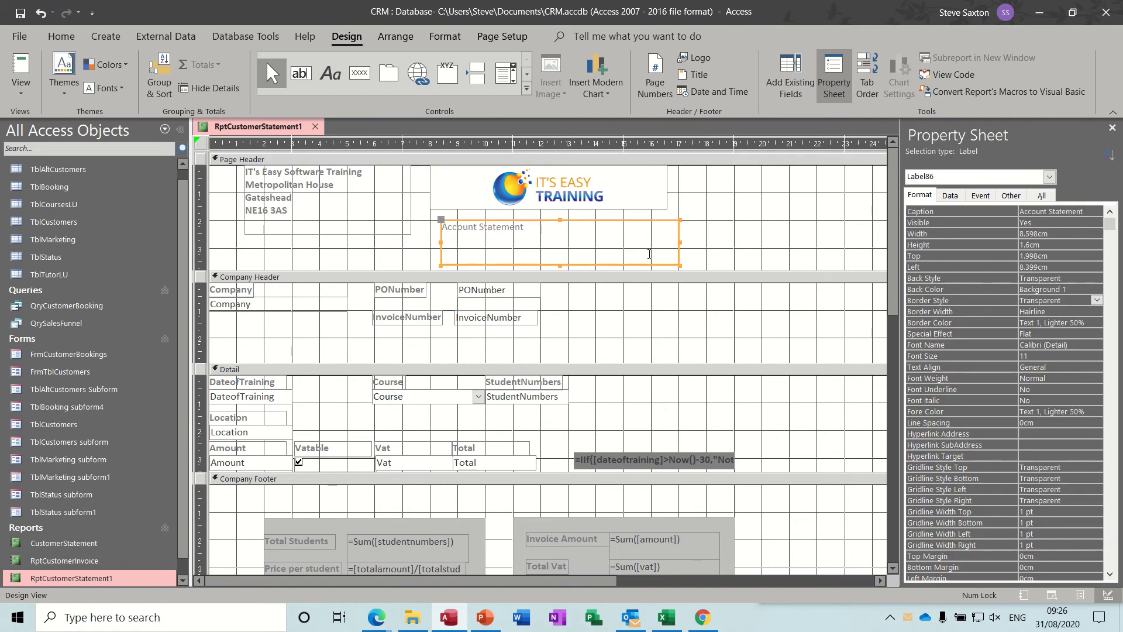
key("ctrl+b")
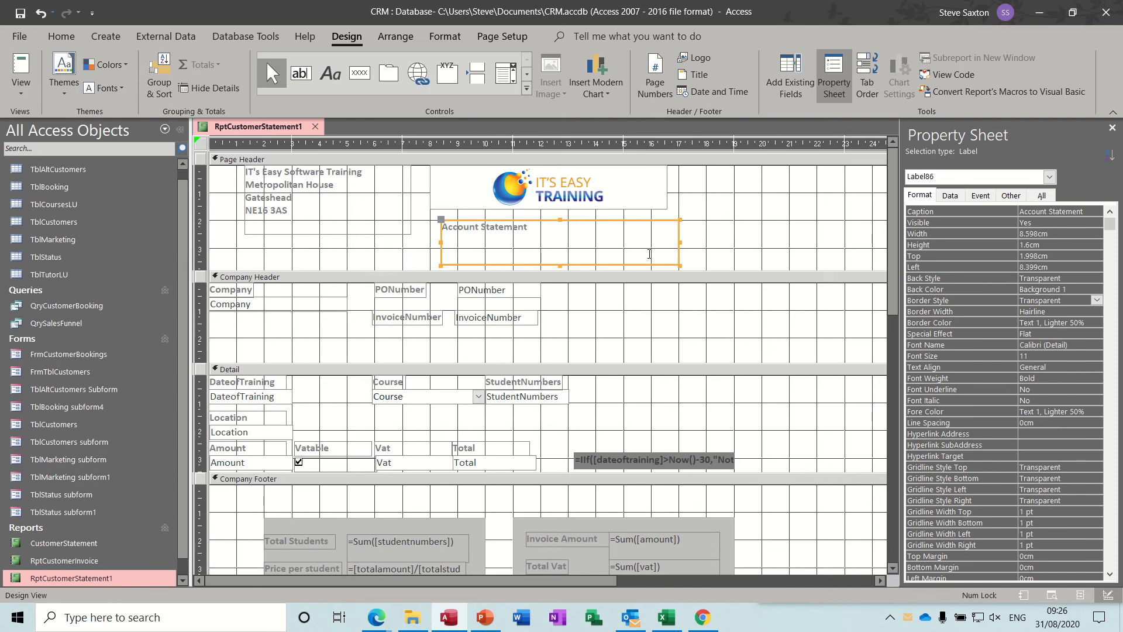
left_click(445, 38)
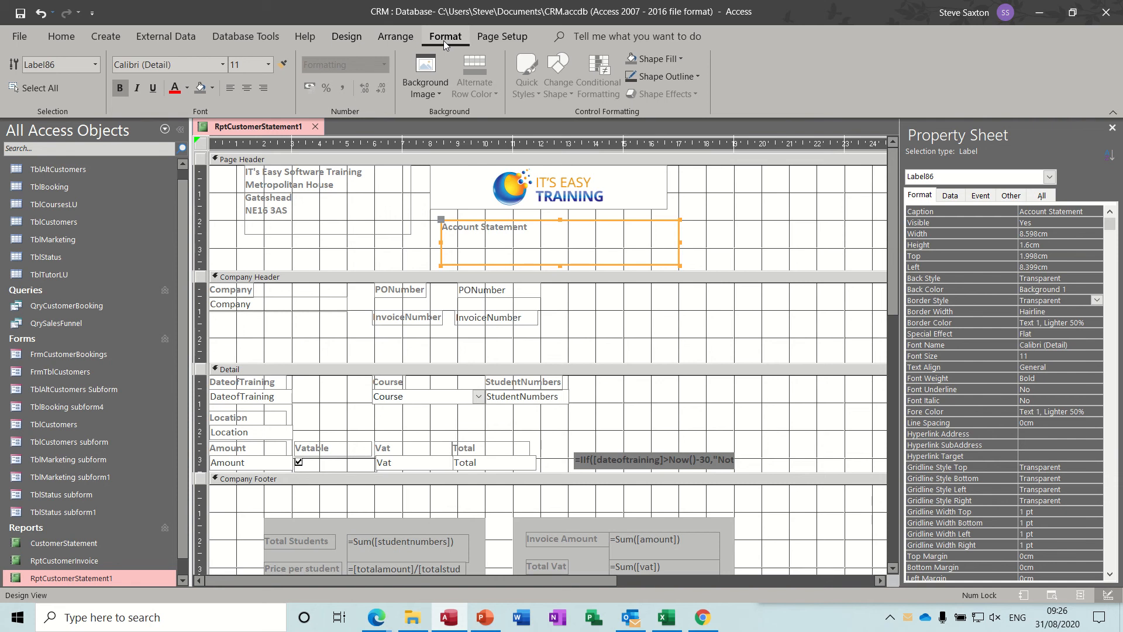
left_click(269, 64)
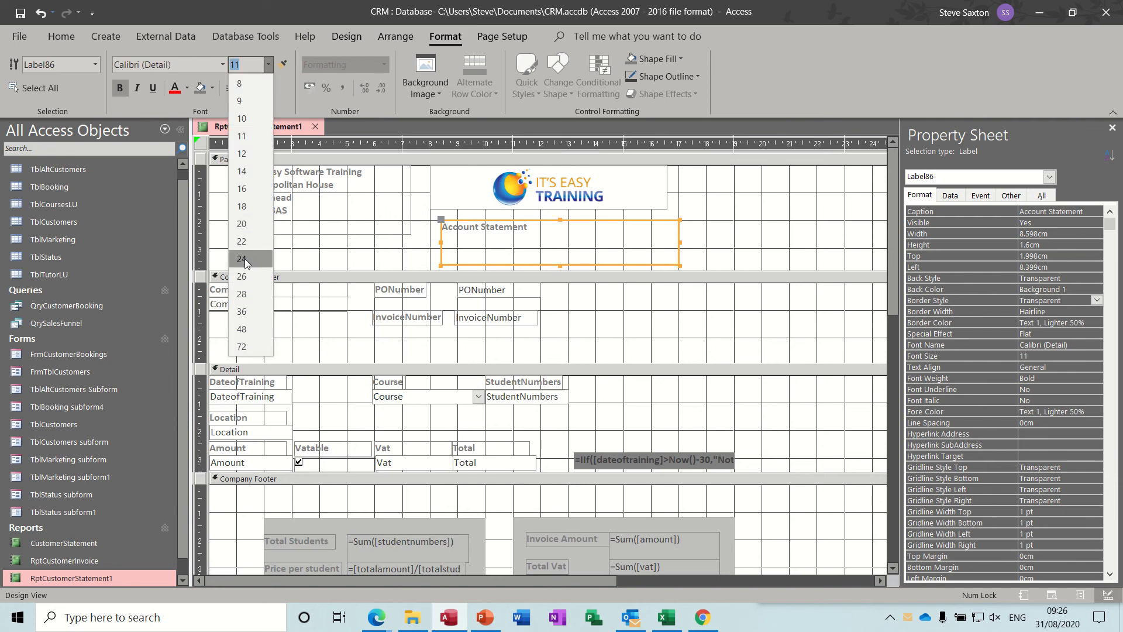
left_click(244, 277)
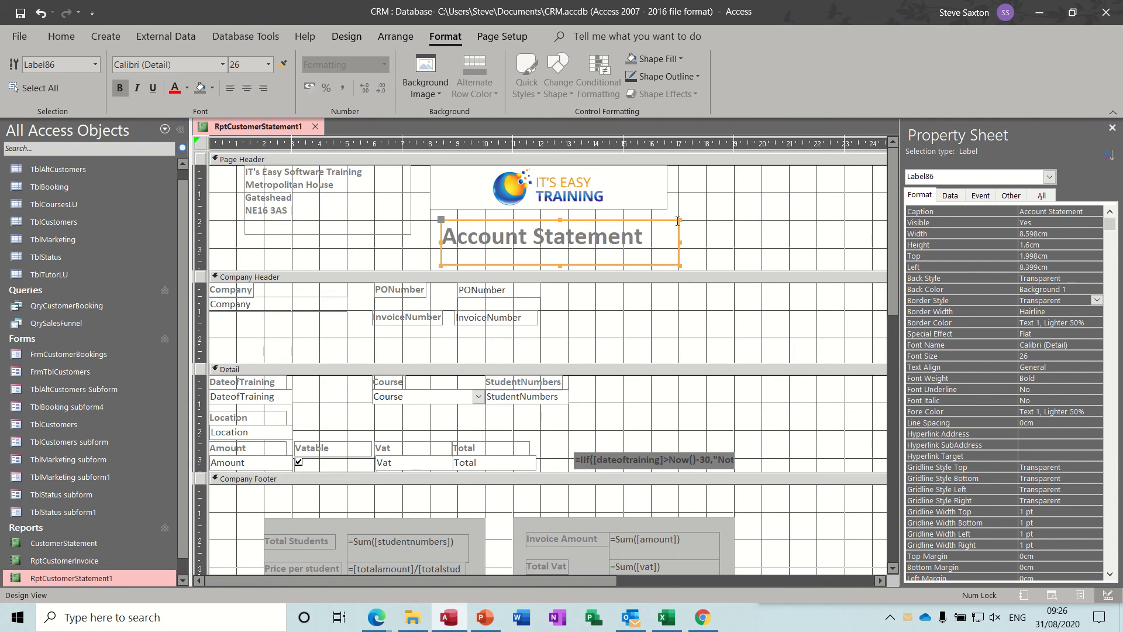
left_click(730, 228)
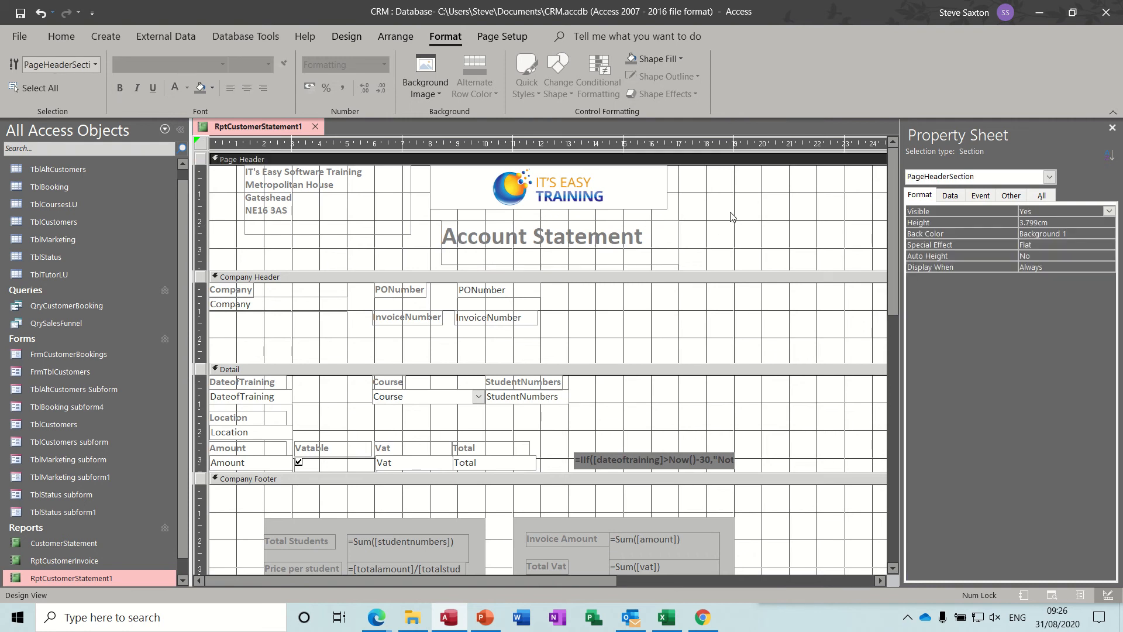
Insert the current date in the "31 August 2020" format without the time, and move the Account Statement label into the Report Header
left_click(347, 36)
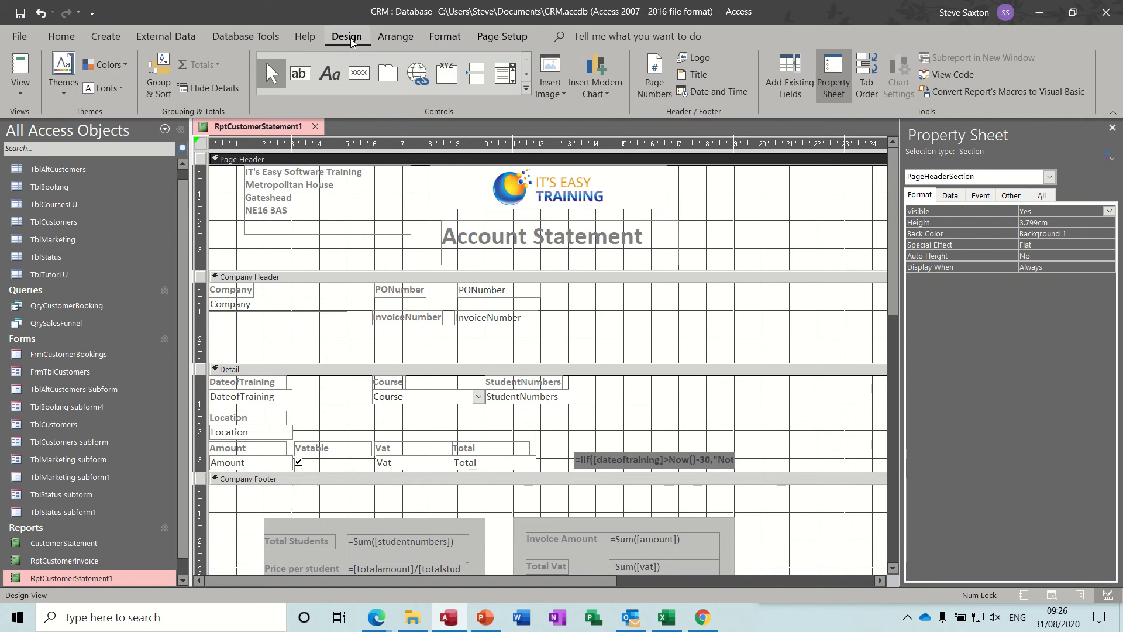
left_click(712, 93)
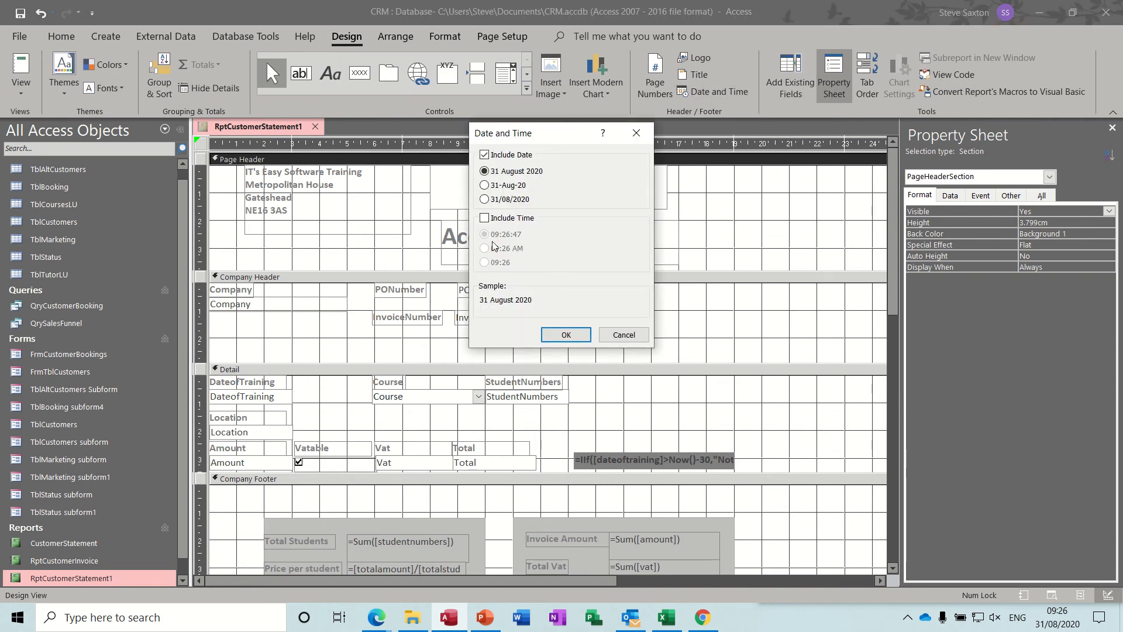
left_click(566, 336)
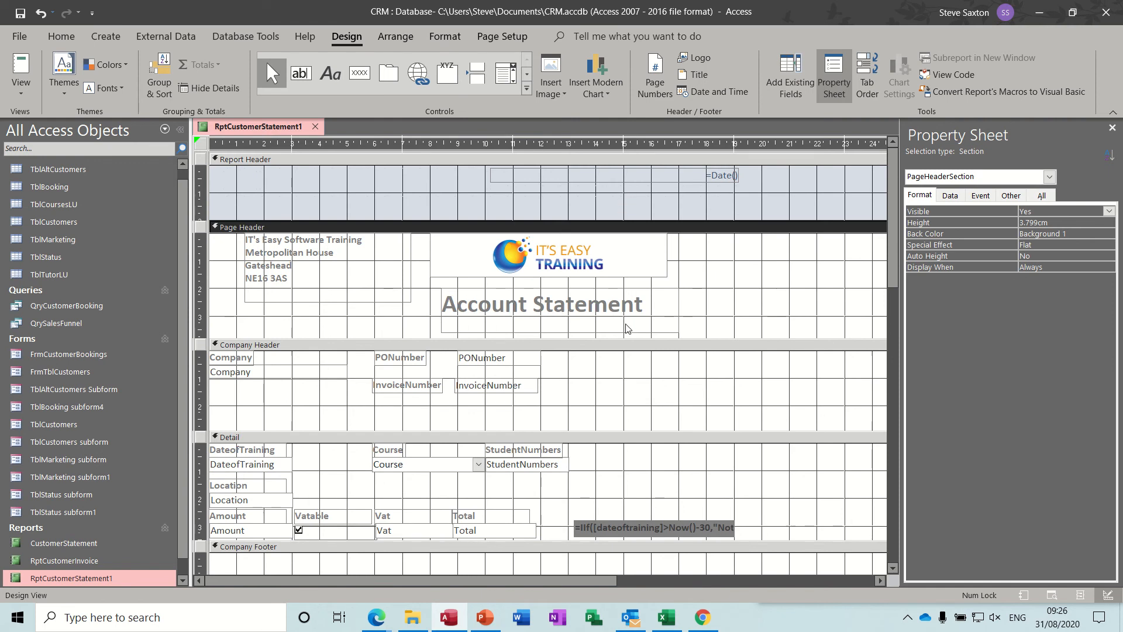
left_click_drag(623, 325, 400, 198)
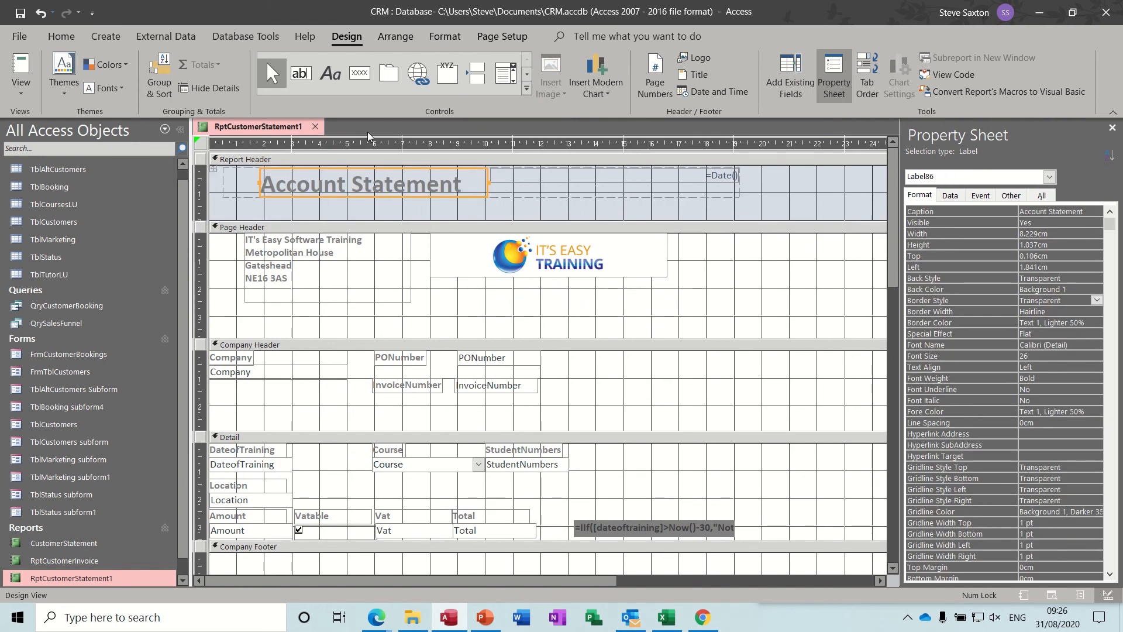
View the report for invoice number 11 to check the title and date in its header
left_click(21, 68)
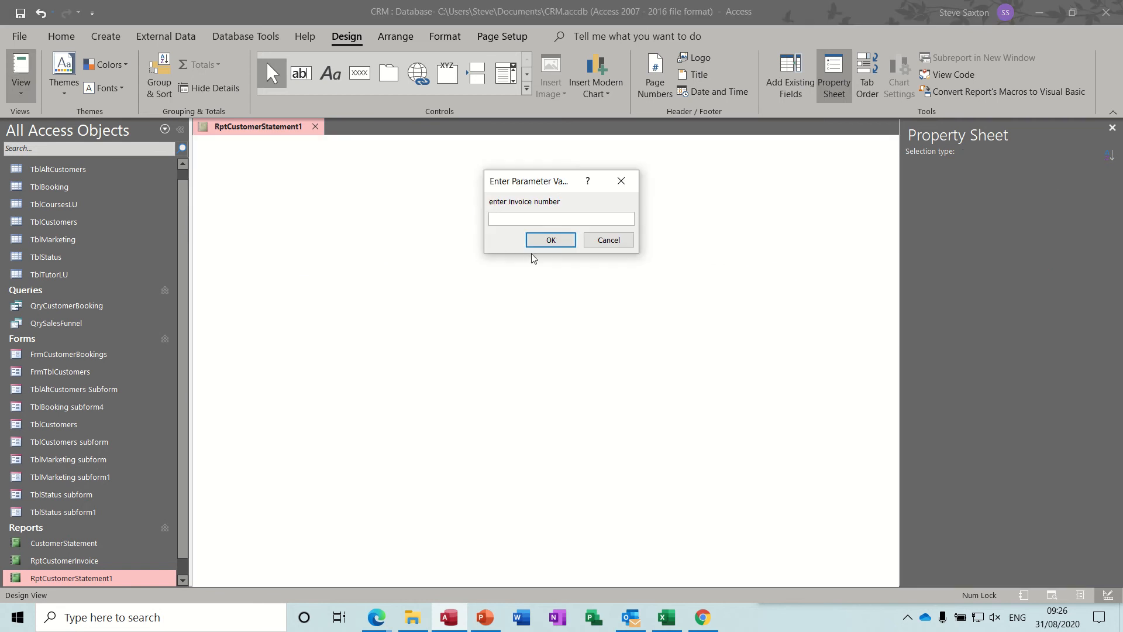
type("11")
key("Return")
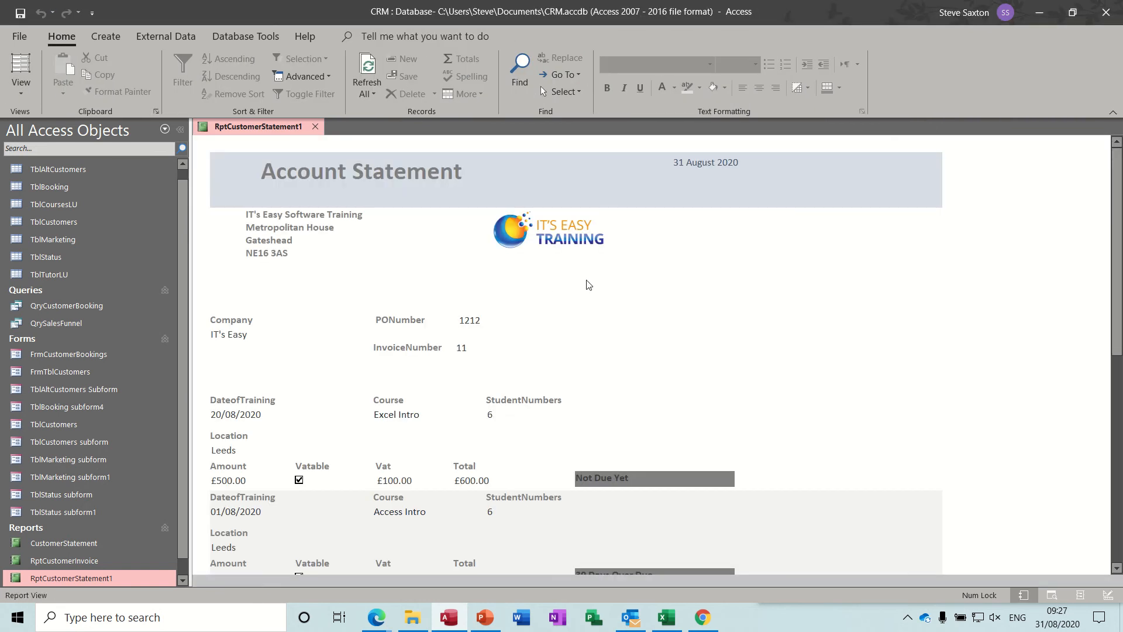
left_click(549, 329)
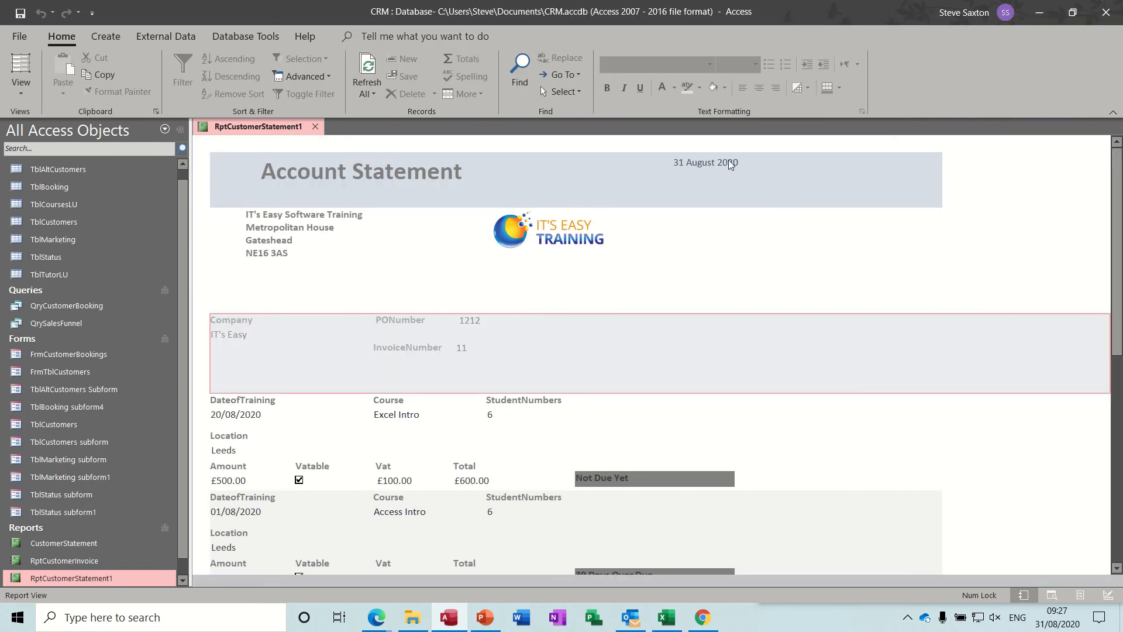
Examine the first two pages of the report in Print Preview, and close the preview
left_click(21, 87)
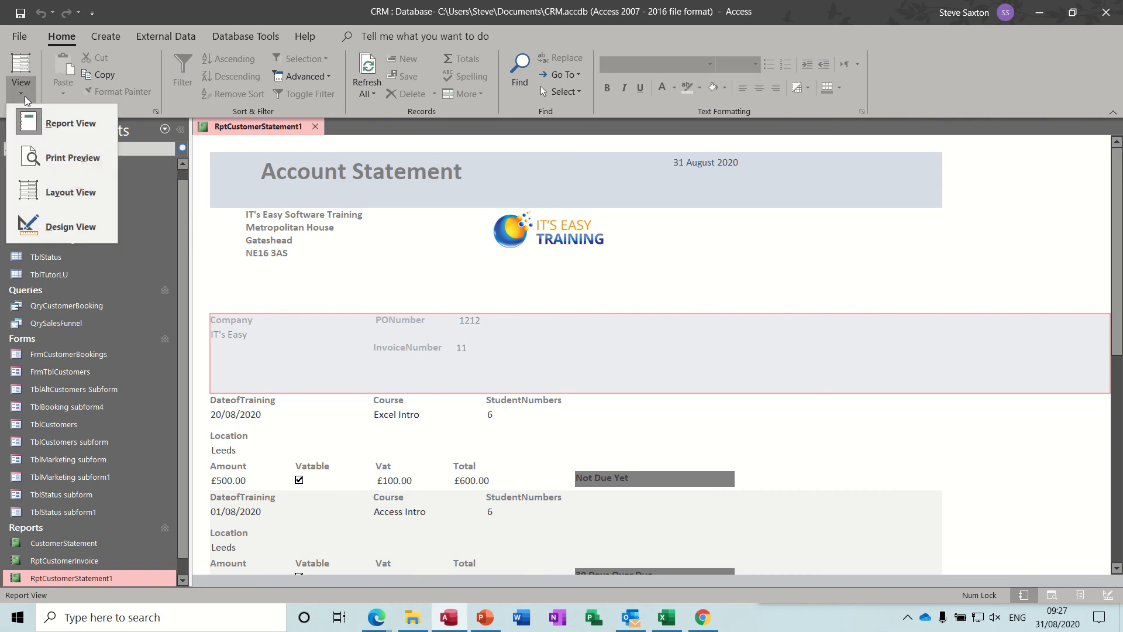
left_click(64, 158)
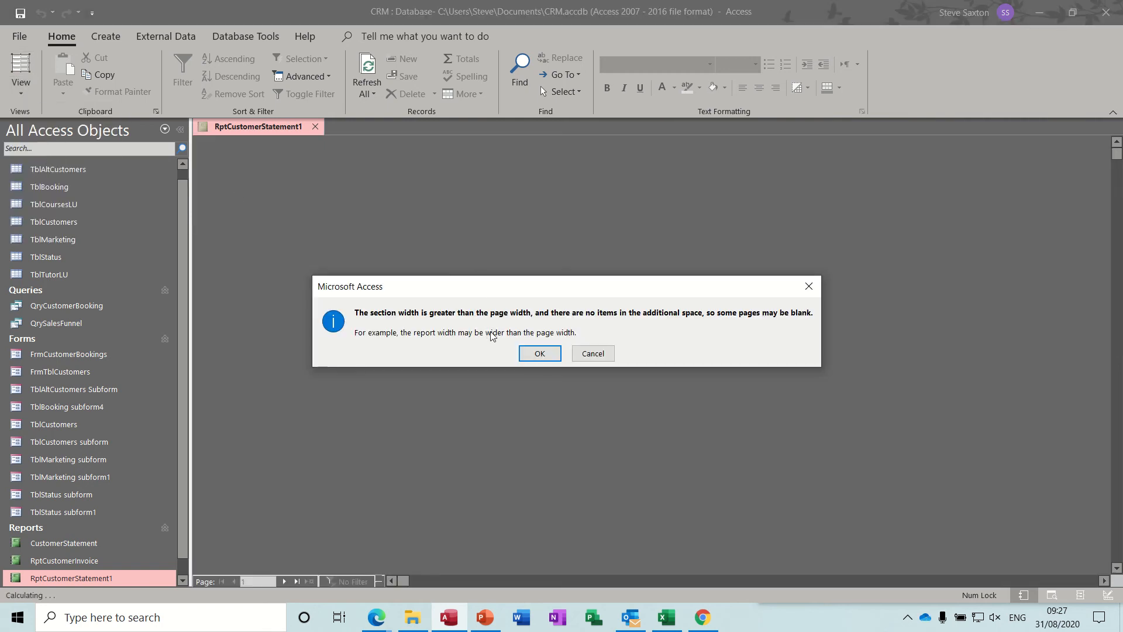
left_click(535, 353)
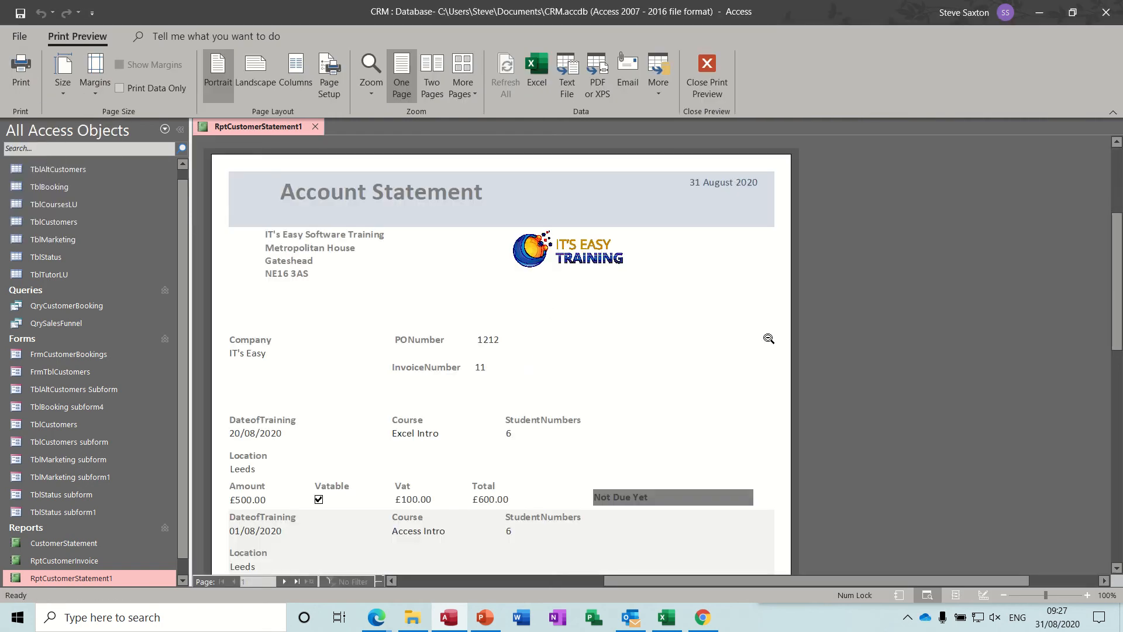
left_click(284, 581)
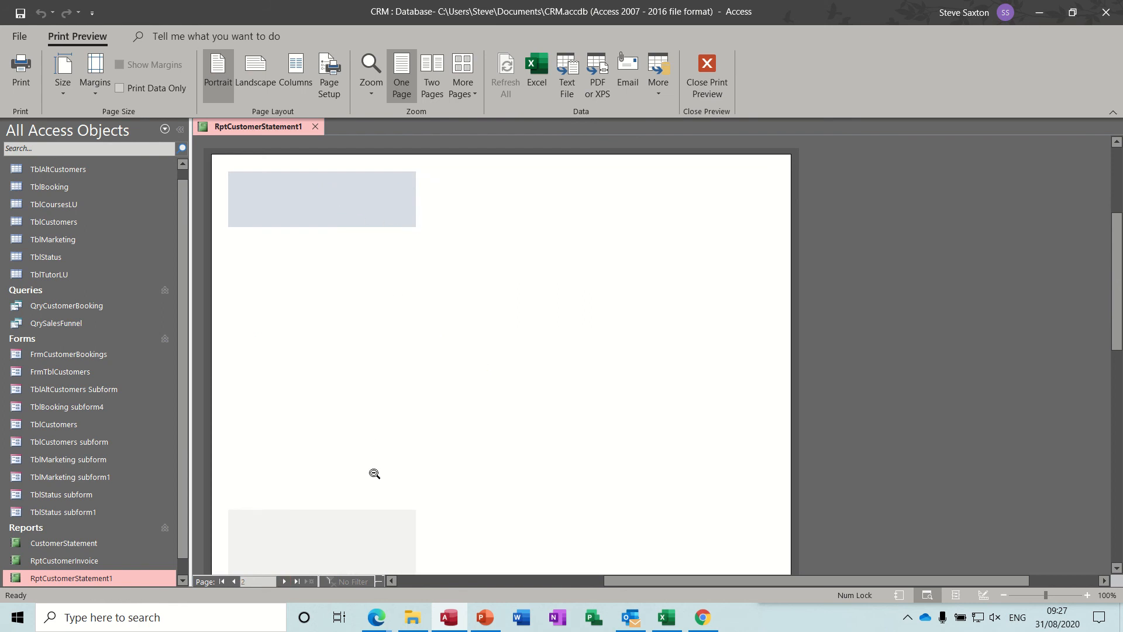
left_click(705, 82)
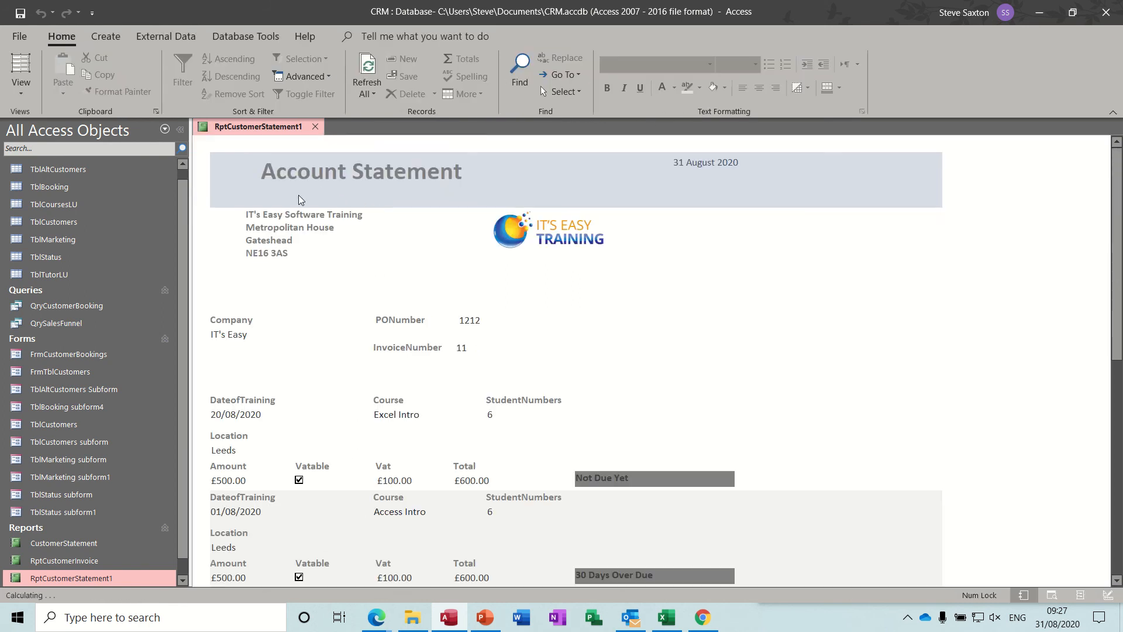
Switch the report to Design View and close the property sheet
left_click(21, 88)
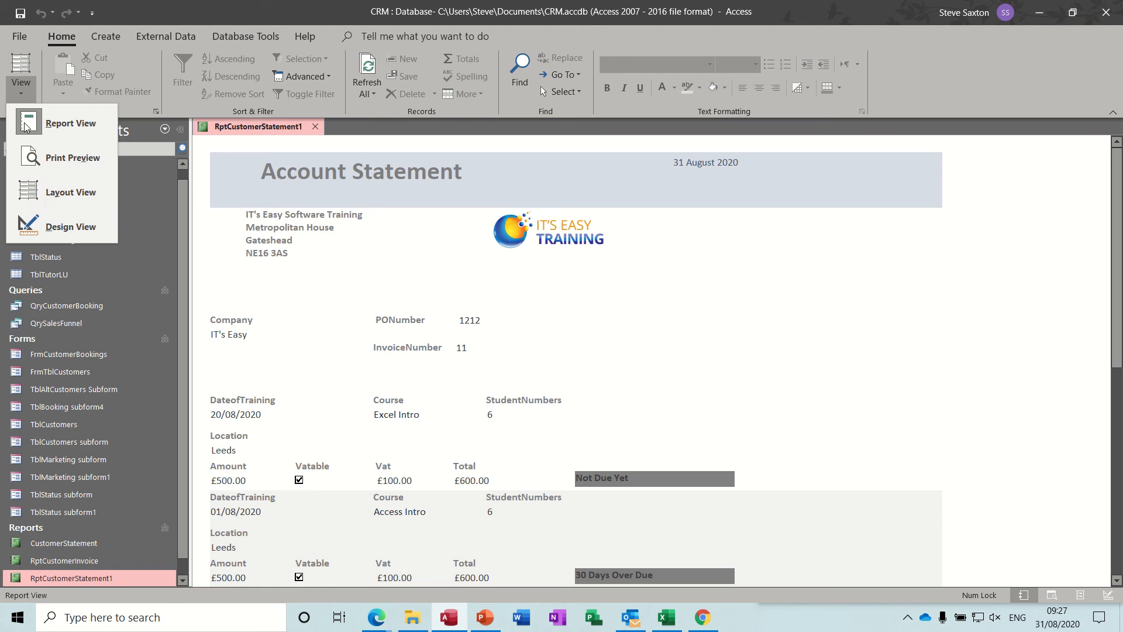
left_click(58, 227)
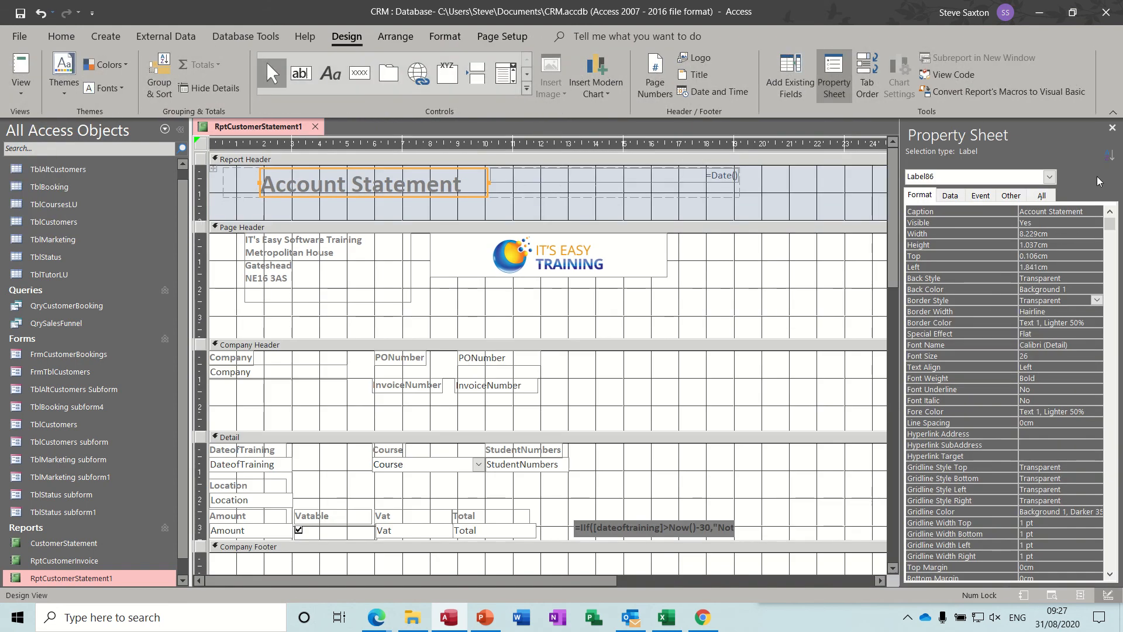
left_click(1112, 128)
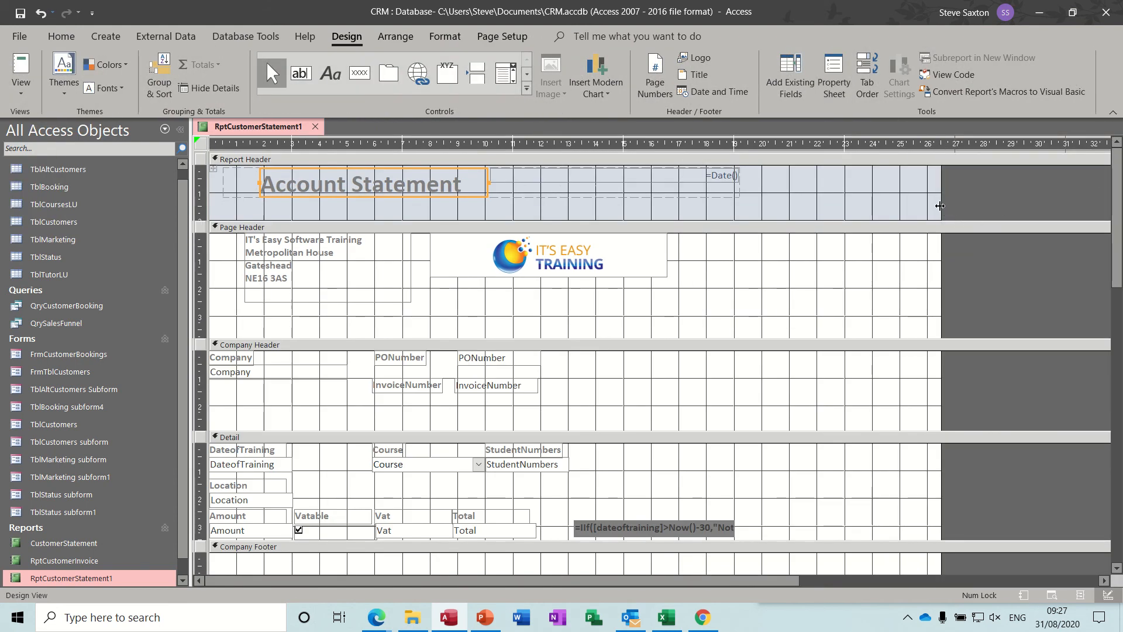
Narrow the report to about 19 cm wide and check its pages in Print Preview for invoice number 11
left_click_drag(939, 206, 741, 214)
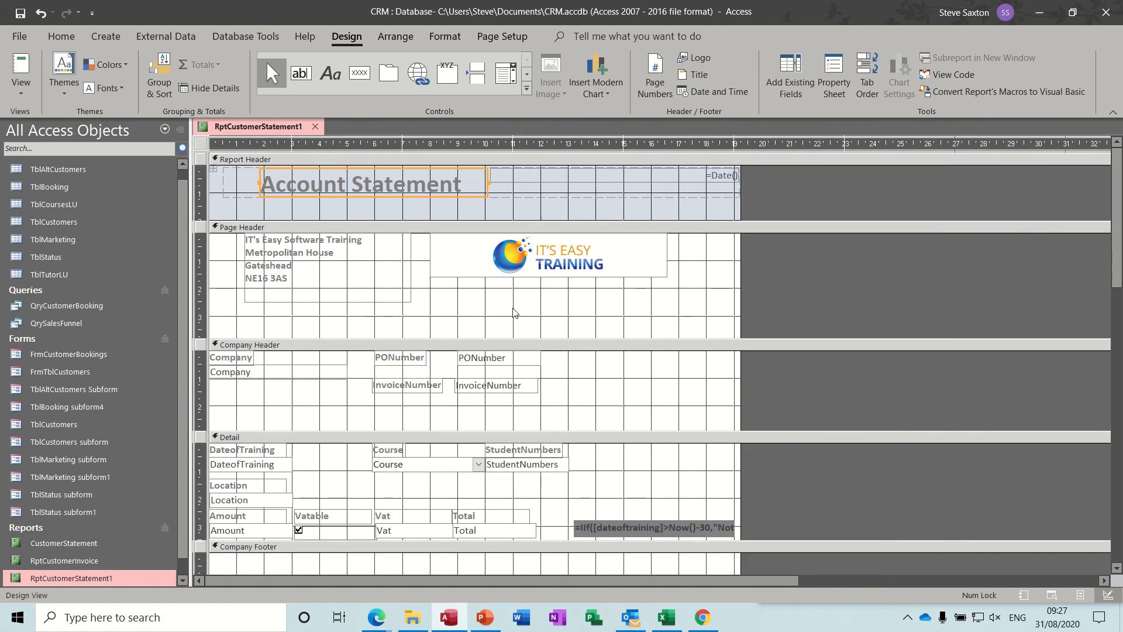
left_click(21, 83)
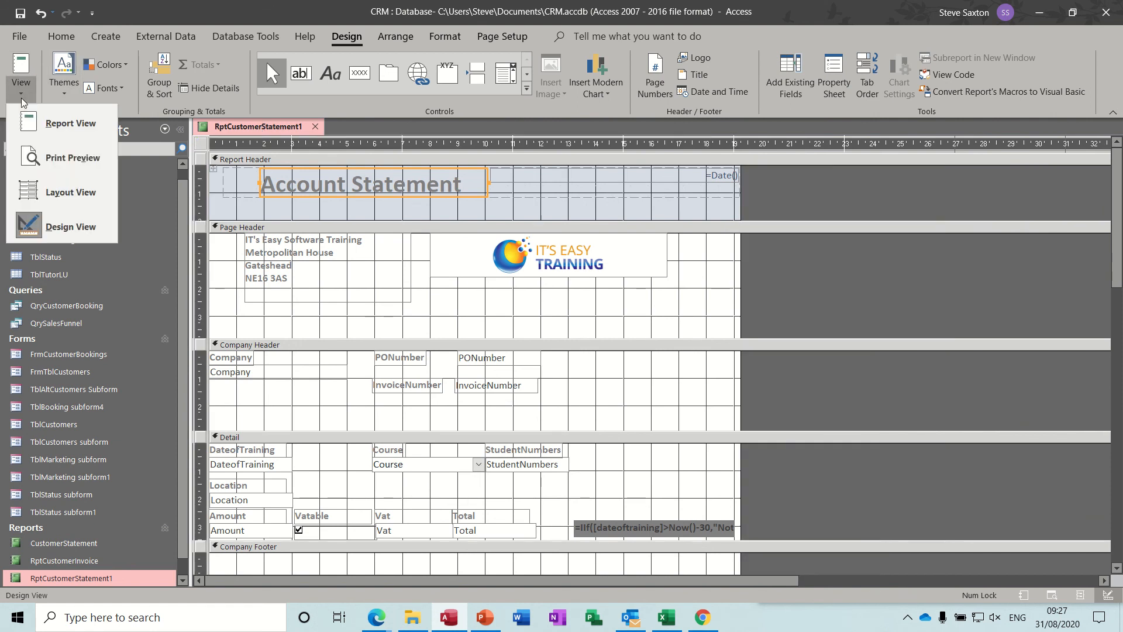
left_click(38, 153)
type("11")
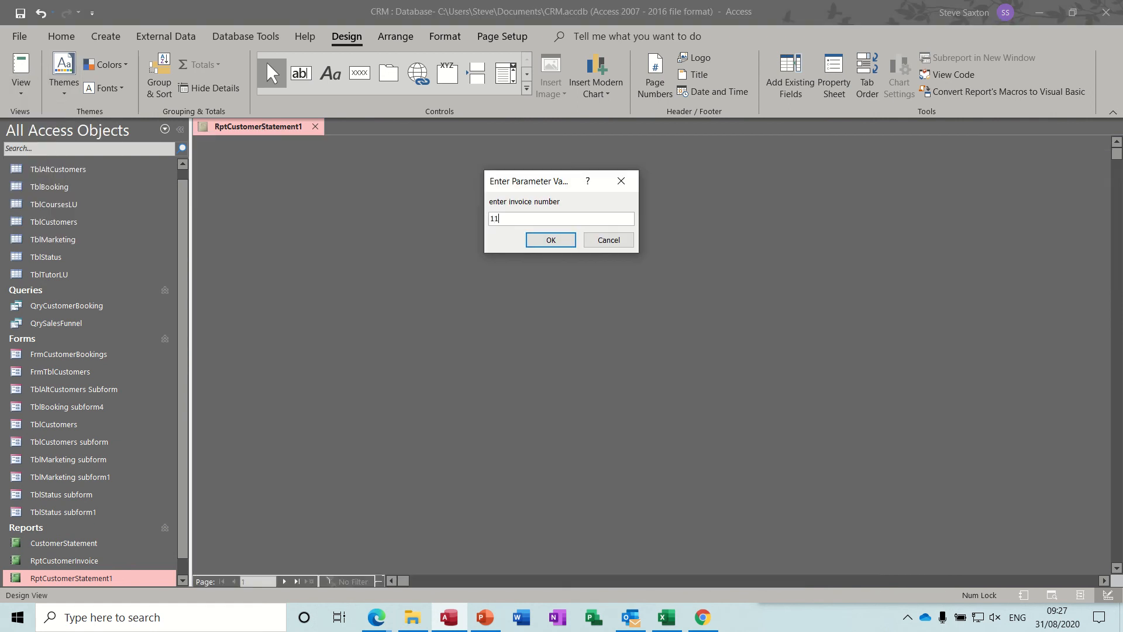
key("Return")
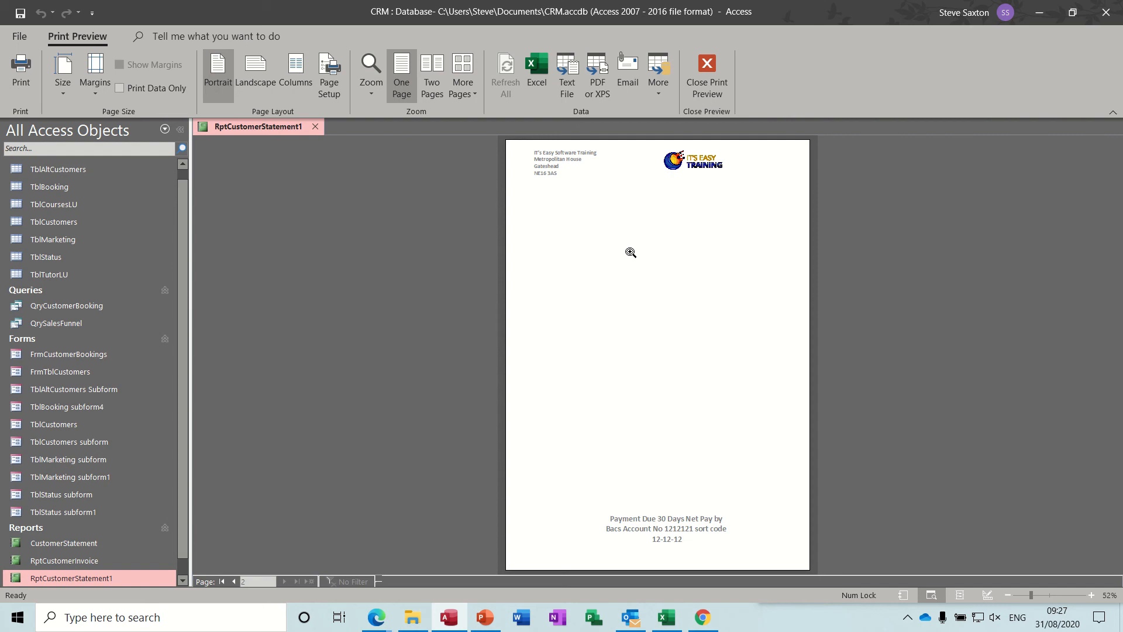
left_click(235, 580)
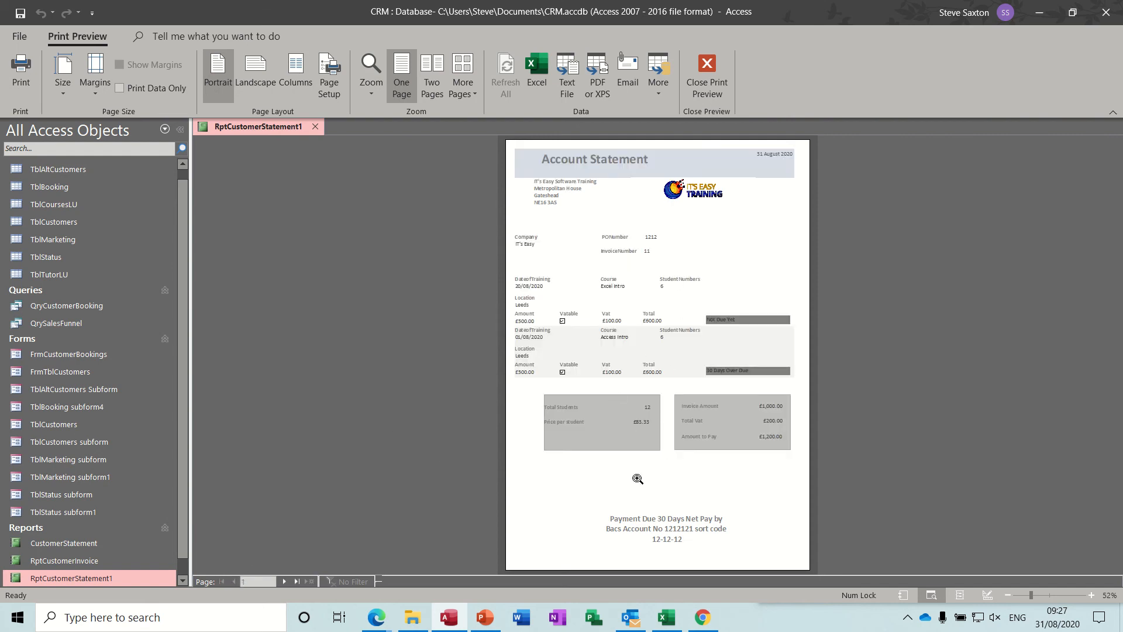
left_click(707, 76)
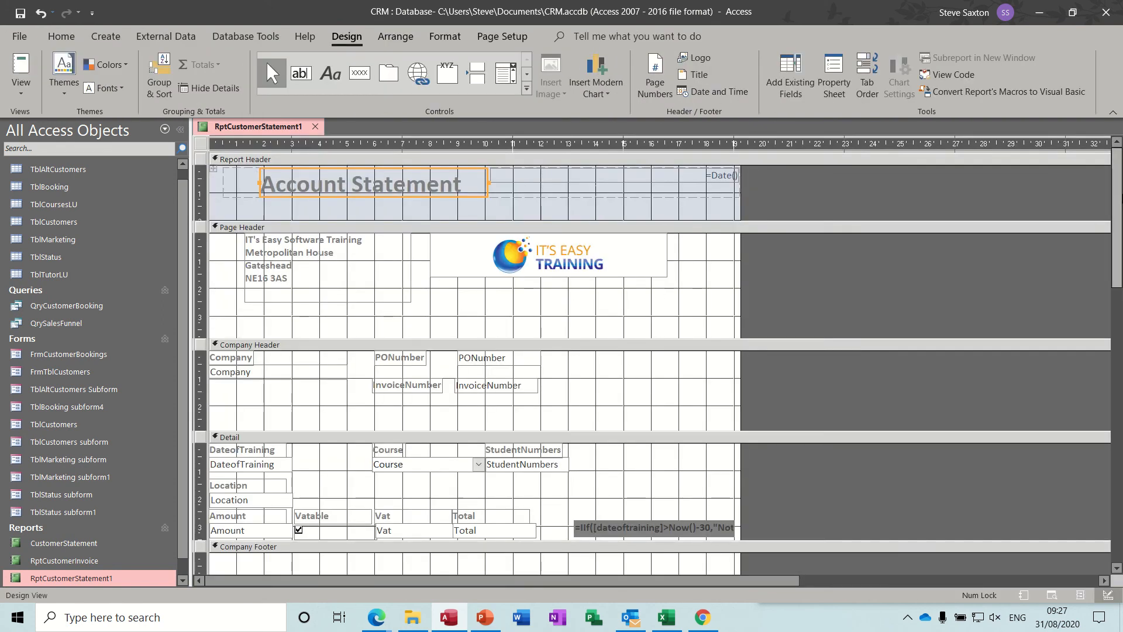
Shorten the Company Footer to about 5 cm, just below the totals boxes, and preview the report for invoice number 11
left_click_drag(1118, 194, 1119, 327)
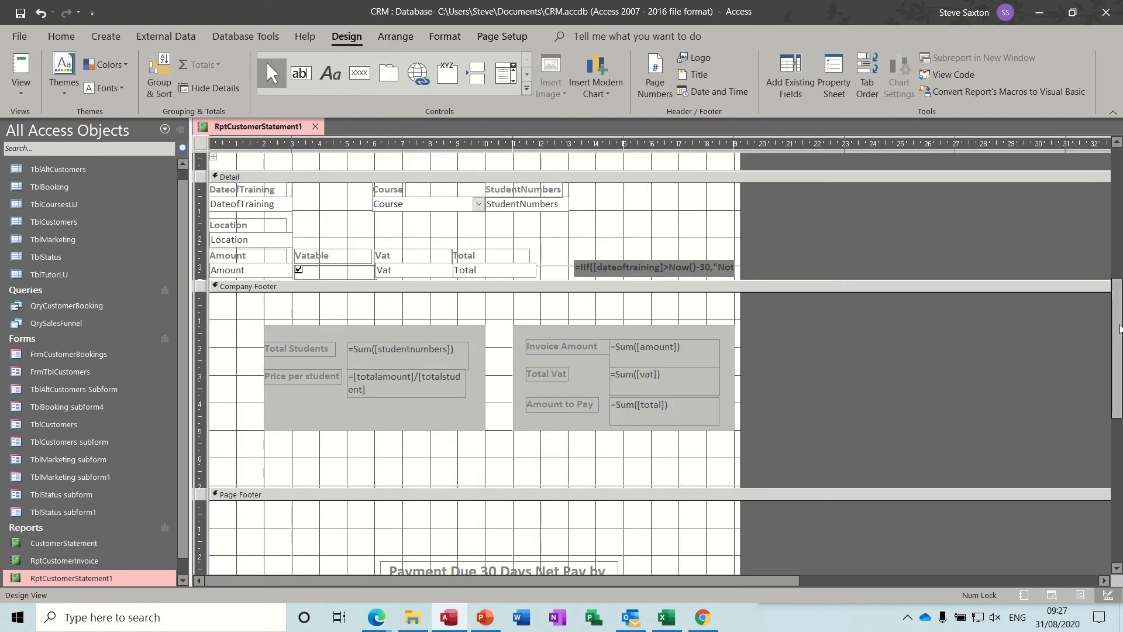
left_click_drag(715, 487, 710, 434)
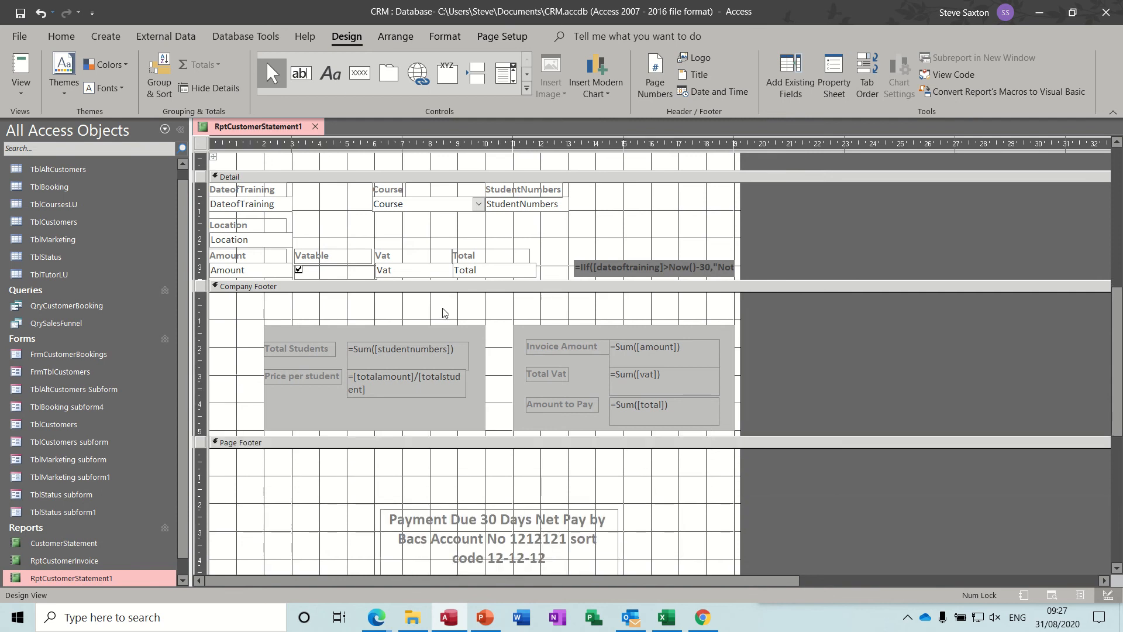
left_click(21, 87)
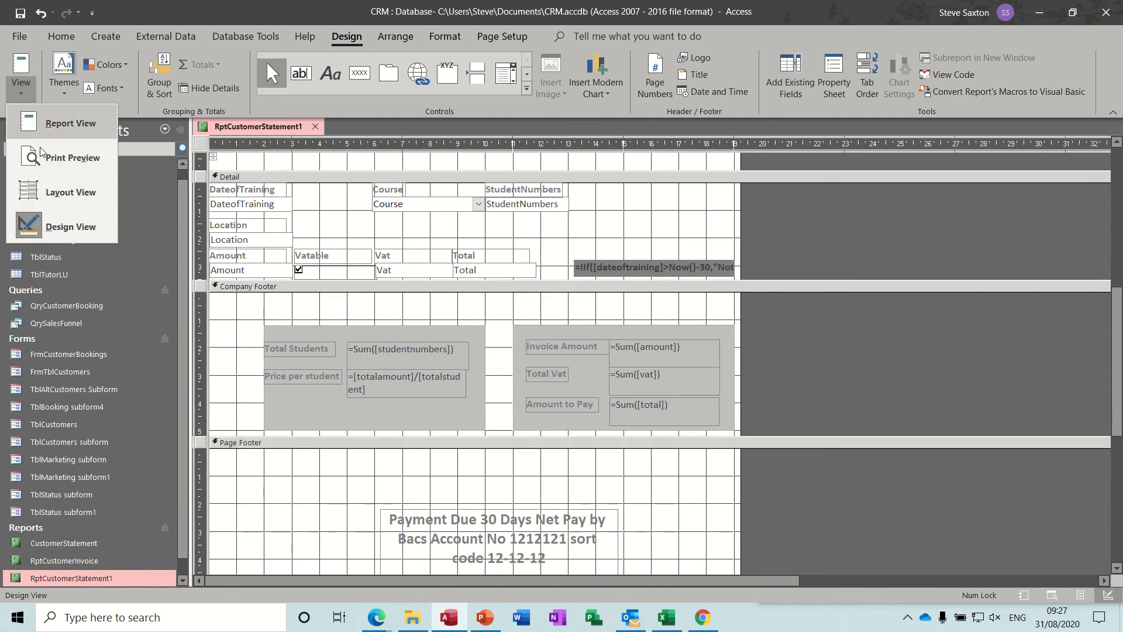
left_click(50, 163)
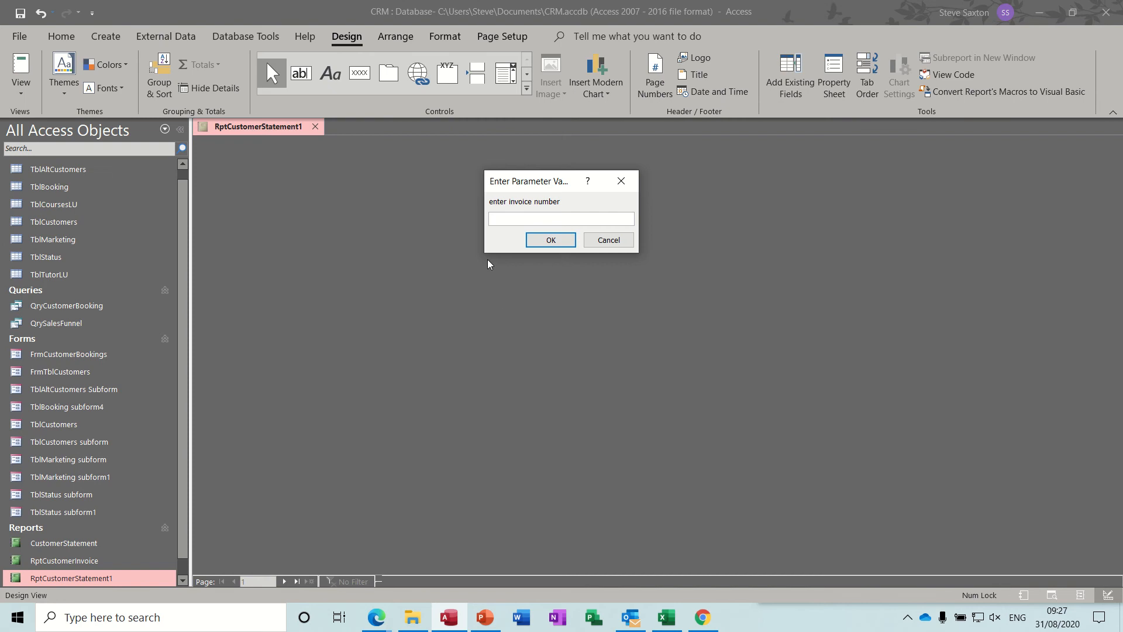
type("11")
key("Return")
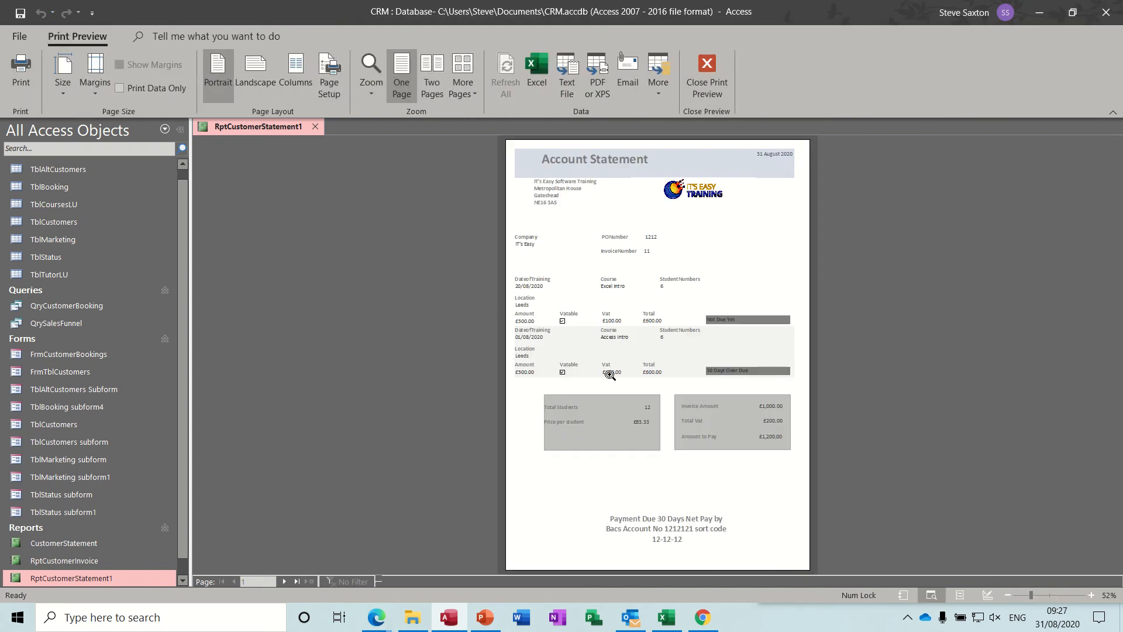
Examine the first and second pages of the previewed statement
left_click(615, 412)
left_click(614, 421)
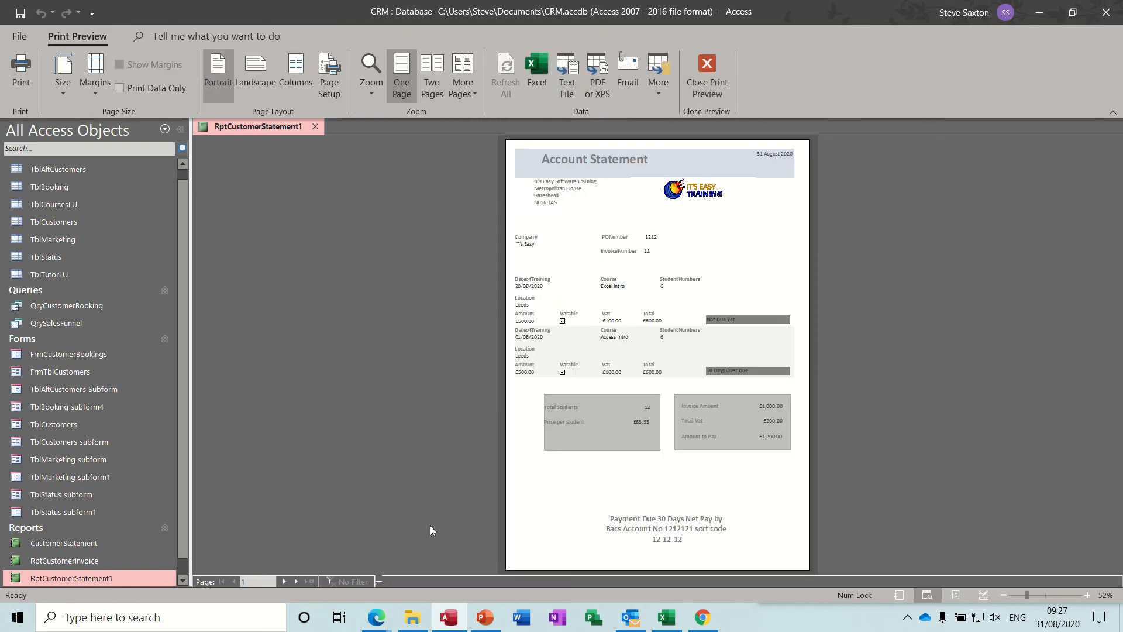
left_click(284, 581)
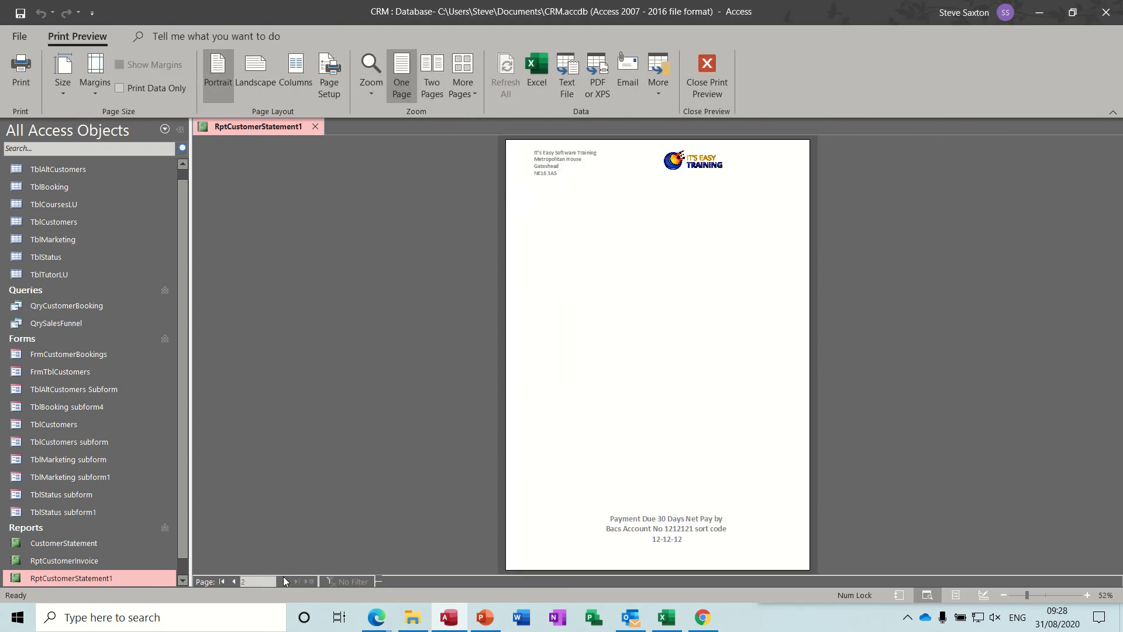
left_click(235, 583)
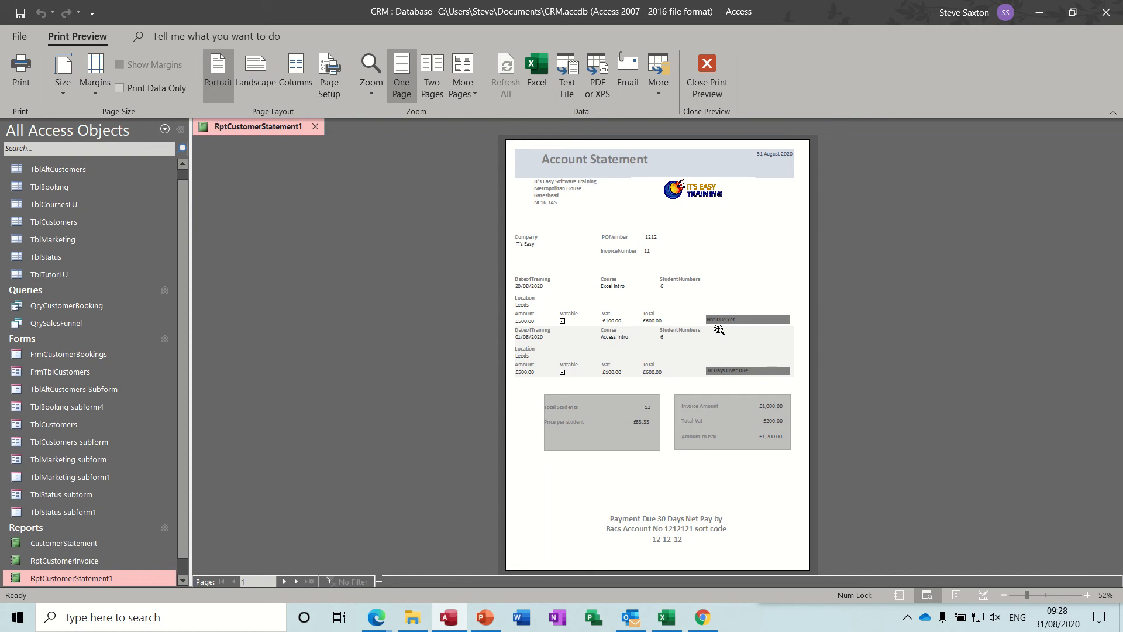
Close the Print Preview, and close RptCustomerStatement1 with its design changes saved
left_click(706, 69)
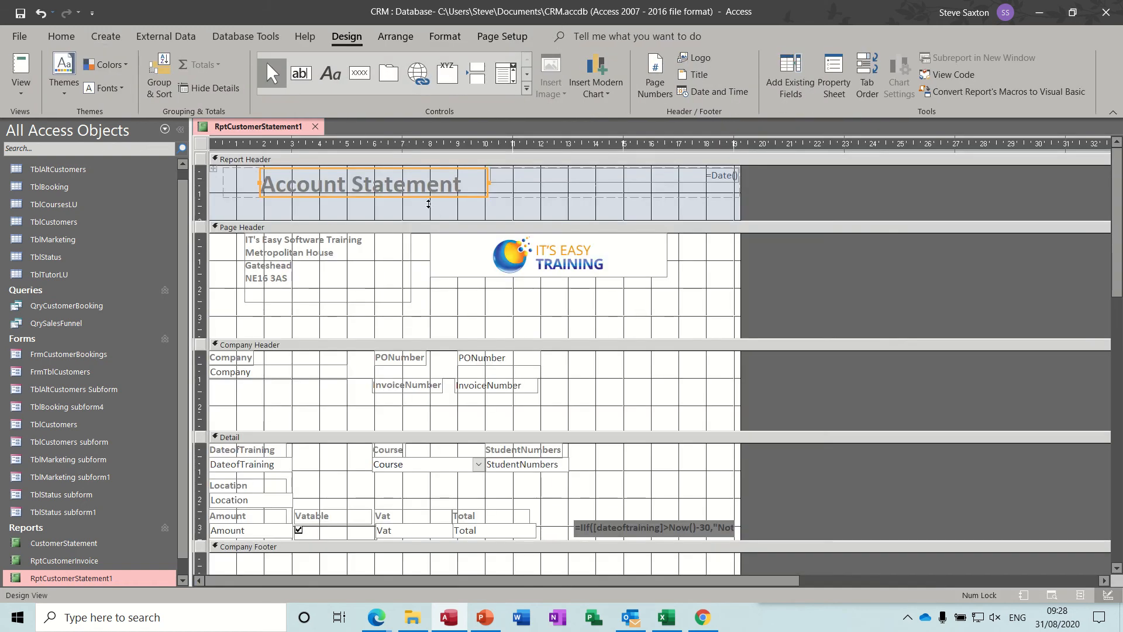
left_click(315, 126)
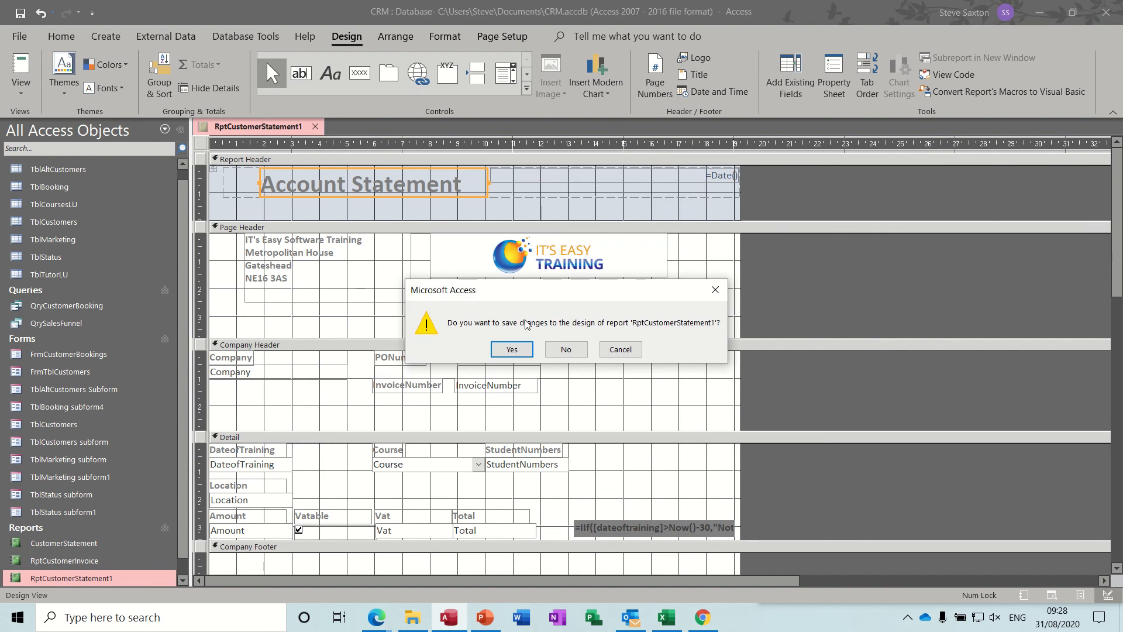
left_click(511, 350)
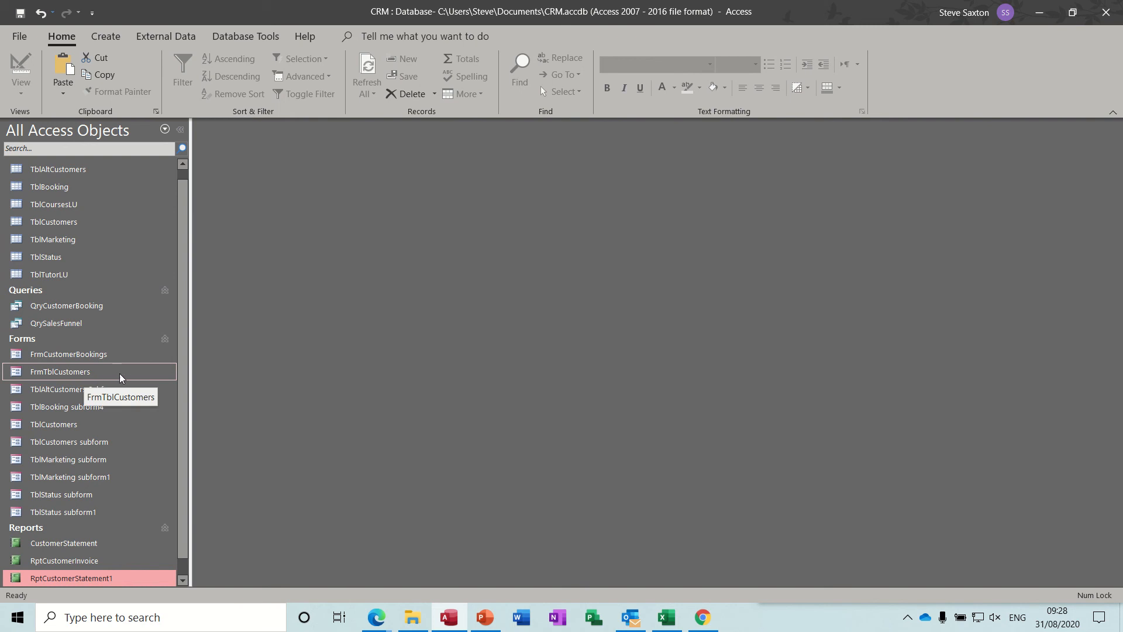
View the FrmTblCustomers form and the first five records of the TblCustomers form with its contacts subform, and close both forms
double_click(43, 375)
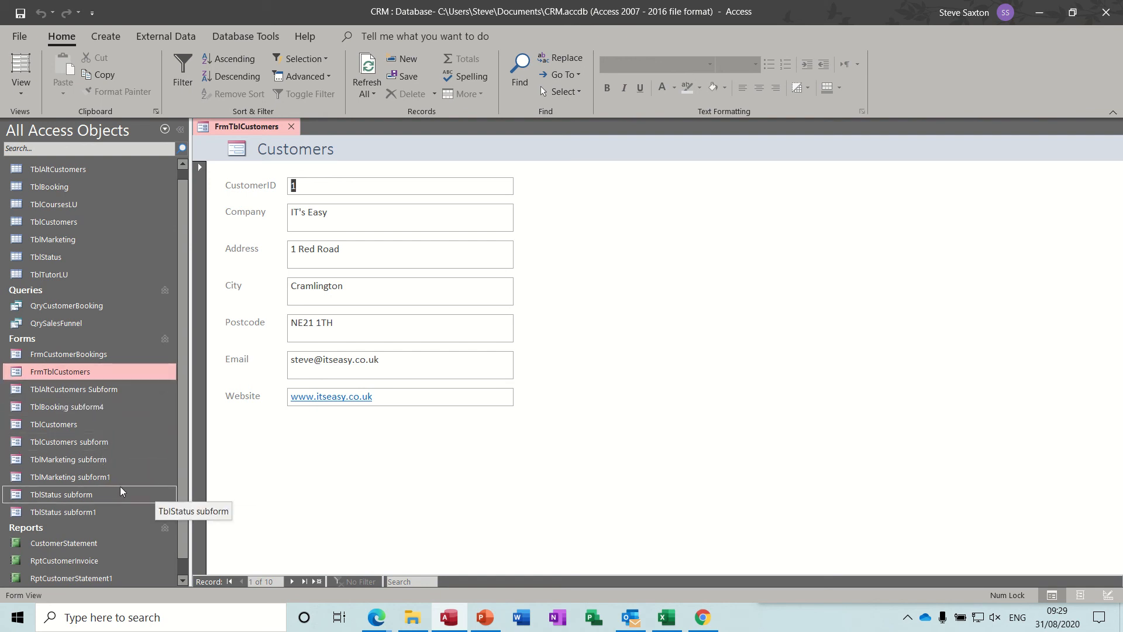
double_click(65, 429)
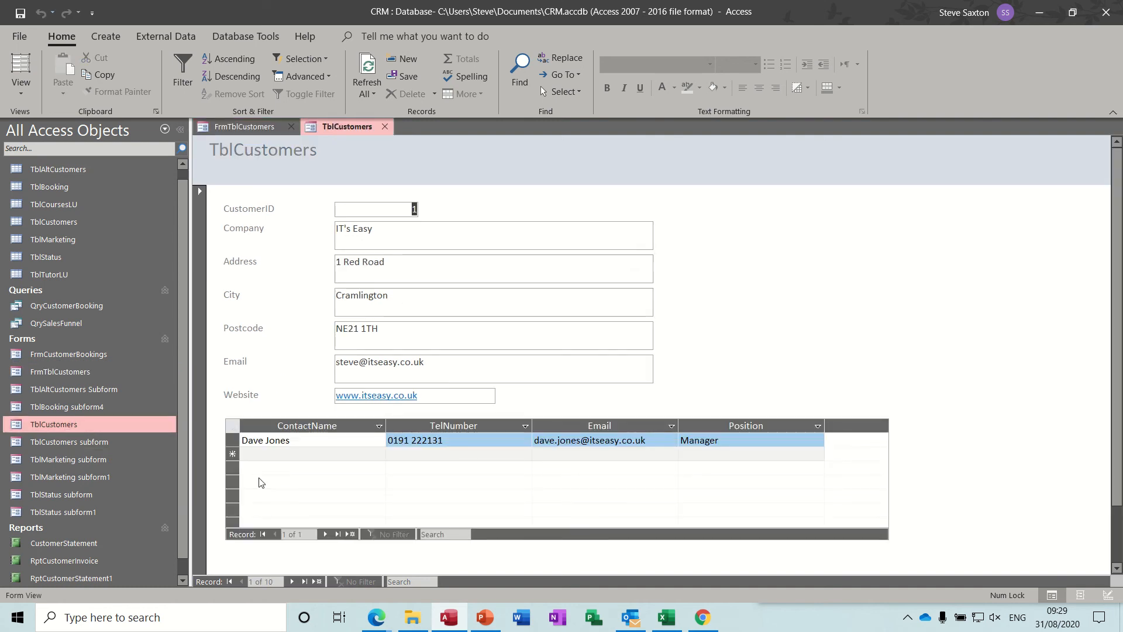
left_click(292, 581)
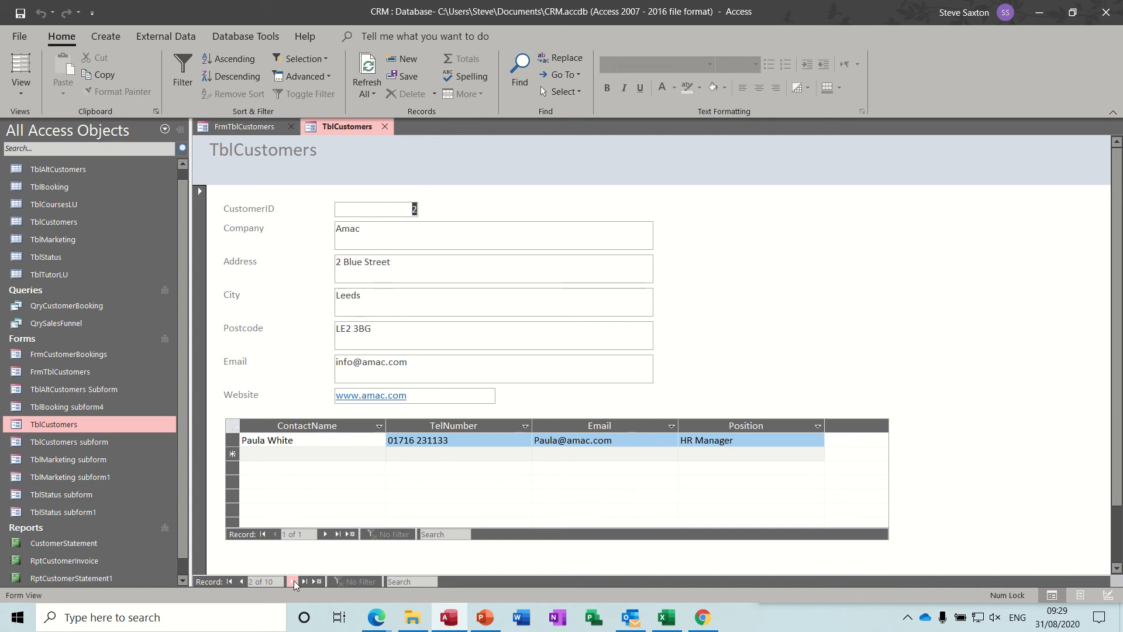
left_click(293, 582)
left_click(292, 582)
left_click(292, 582)
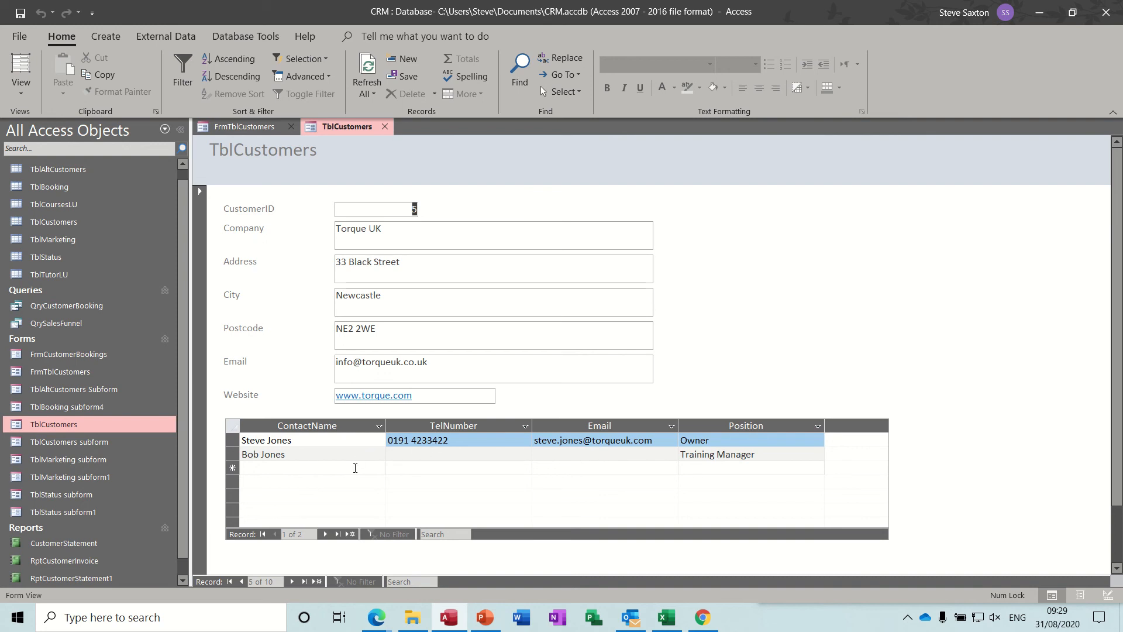
left_click(385, 127)
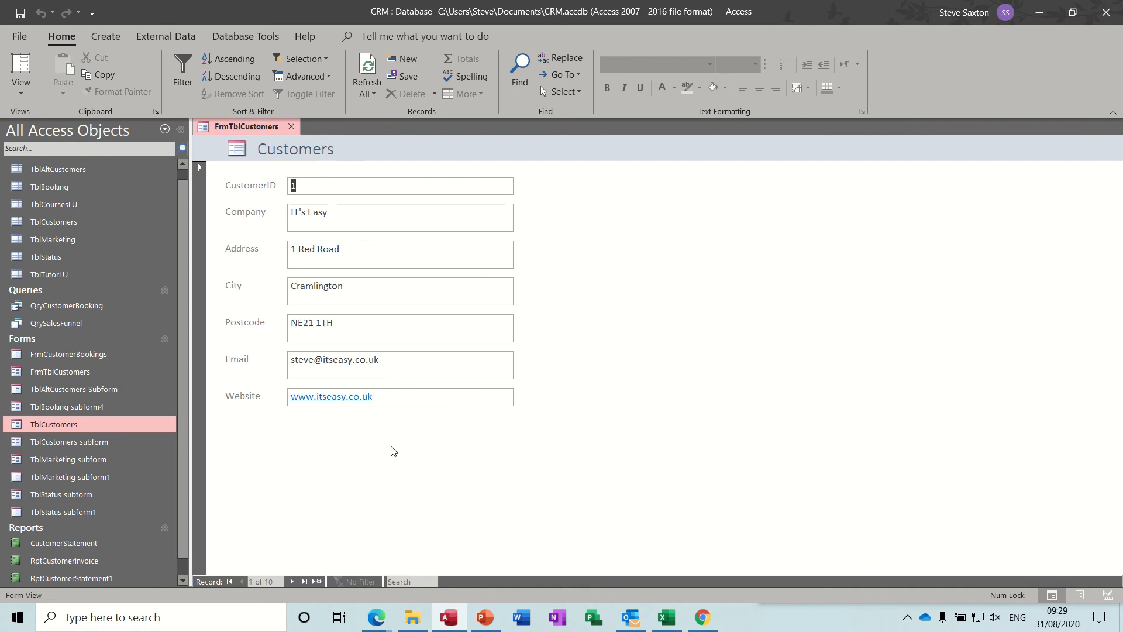
left_click(291, 127)
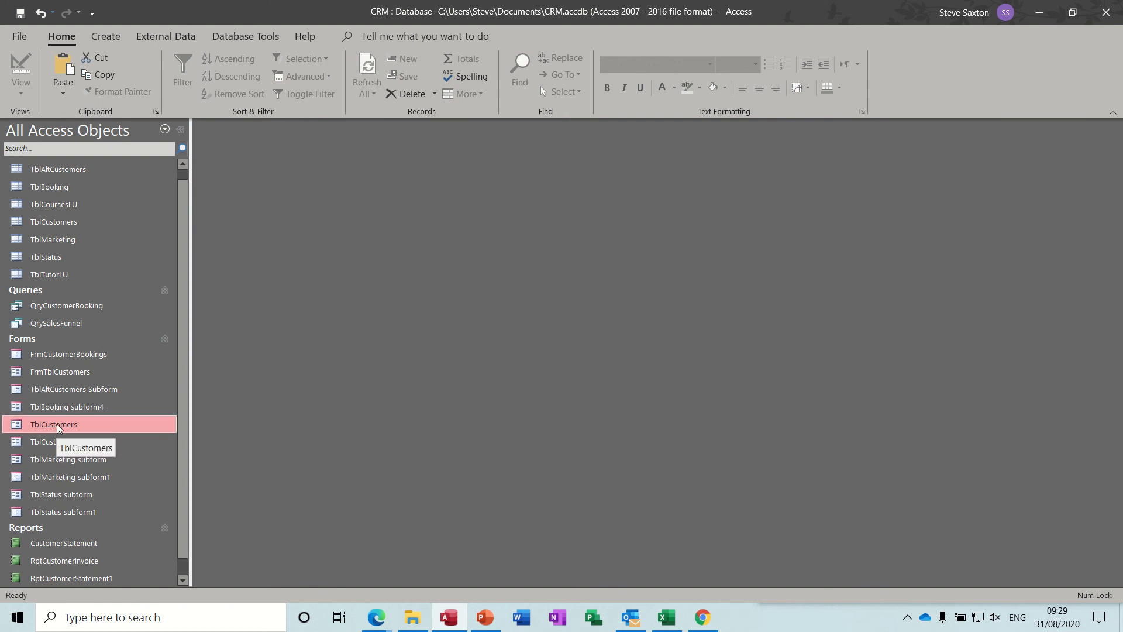
Duplicate the TblCustomers table with structure and data under the name TblAltCustomers1
left_click(75, 227)
right_click(75, 227)
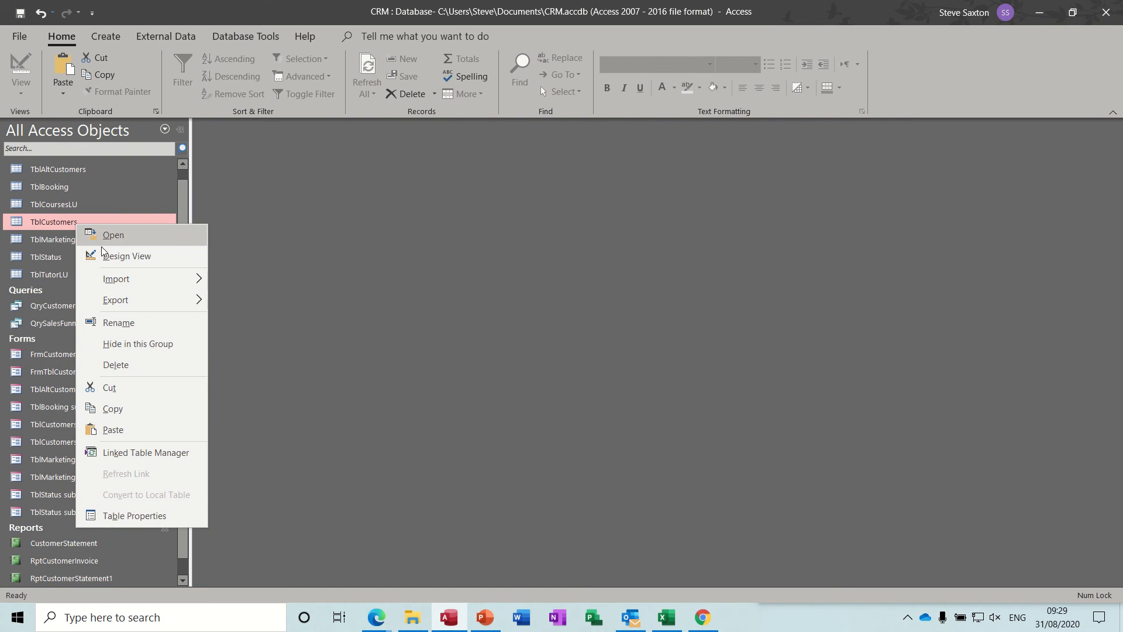
left_click(123, 409)
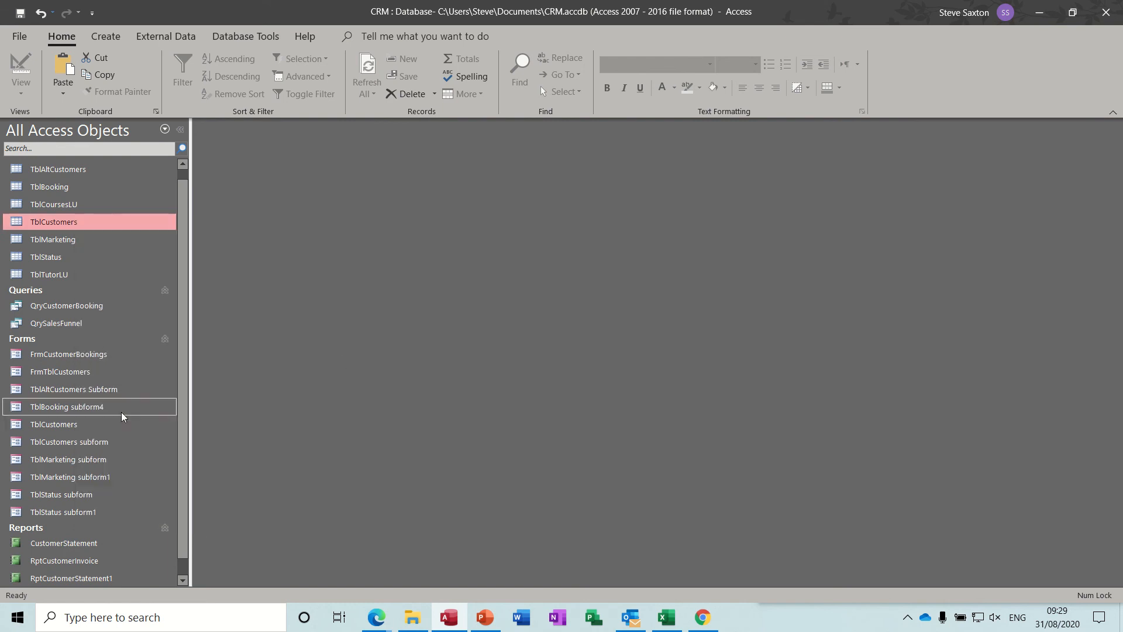
key("ctrl+v")
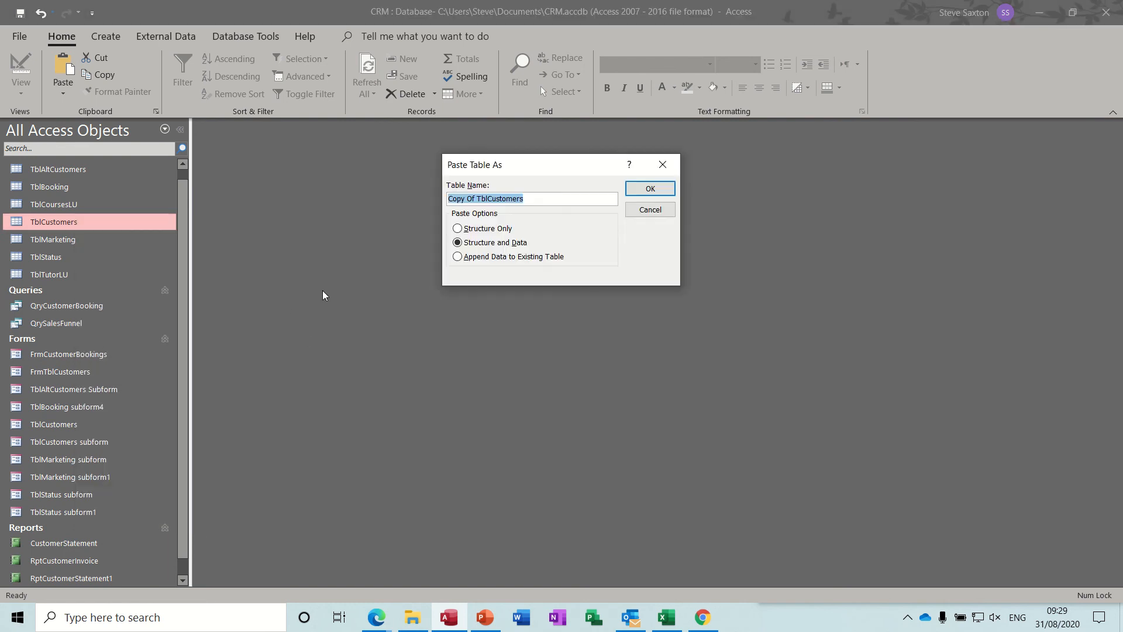
left_click(482, 200)
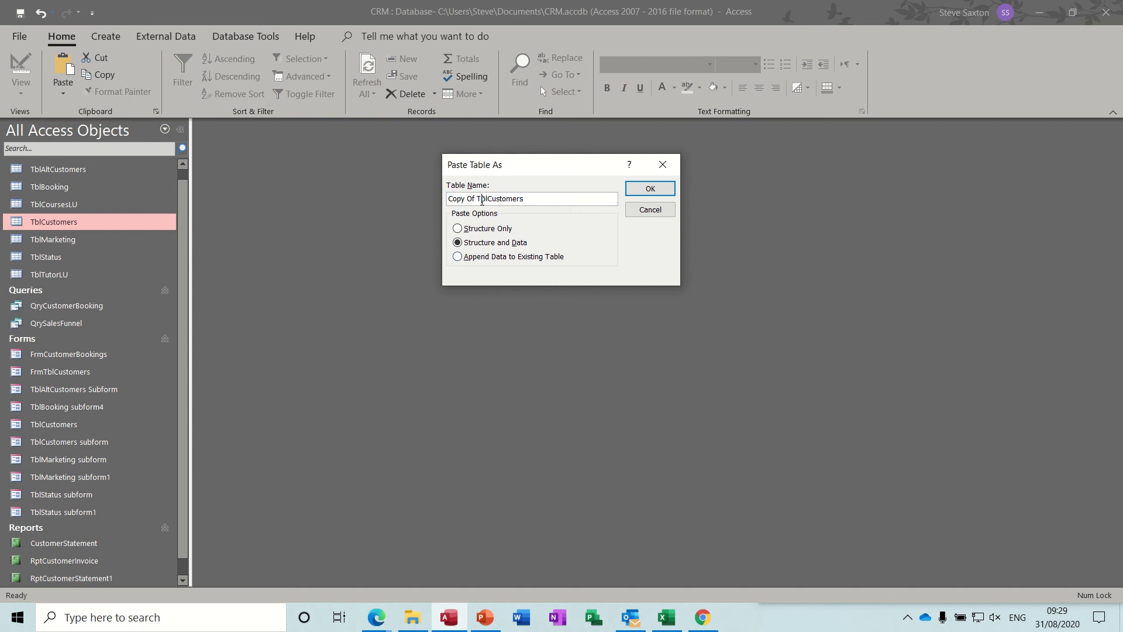
left_click_drag(482, 200, 433, 202)
key("BackSpace")
type("T")
left_click(461, 200)
type("Alt")
left_click(516, 200)
type("1")
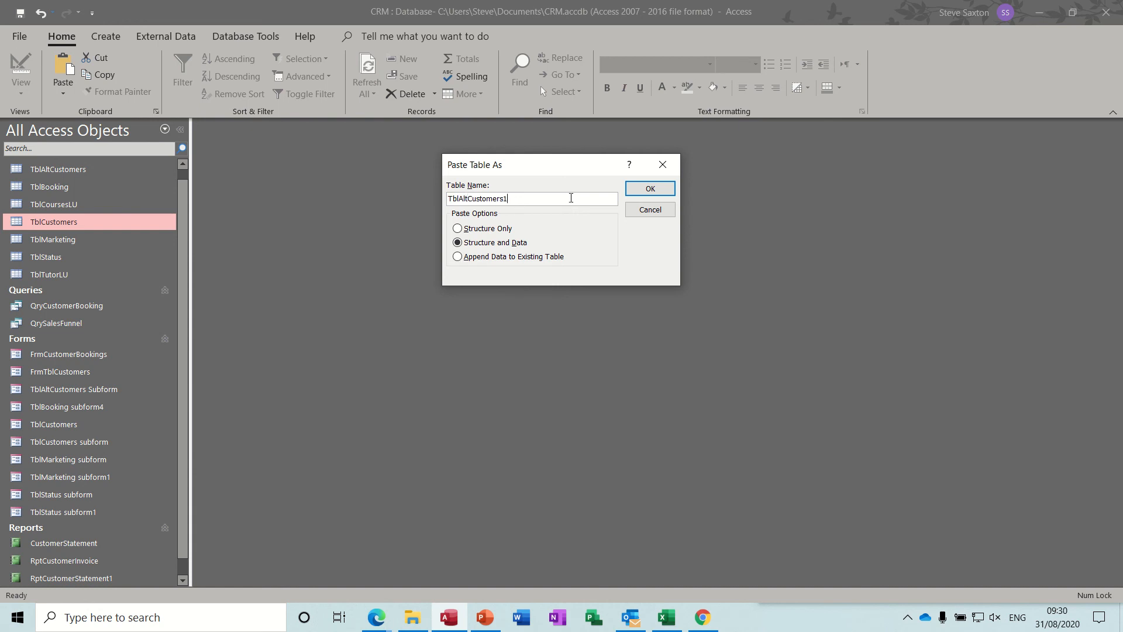
left_click(650, 189)
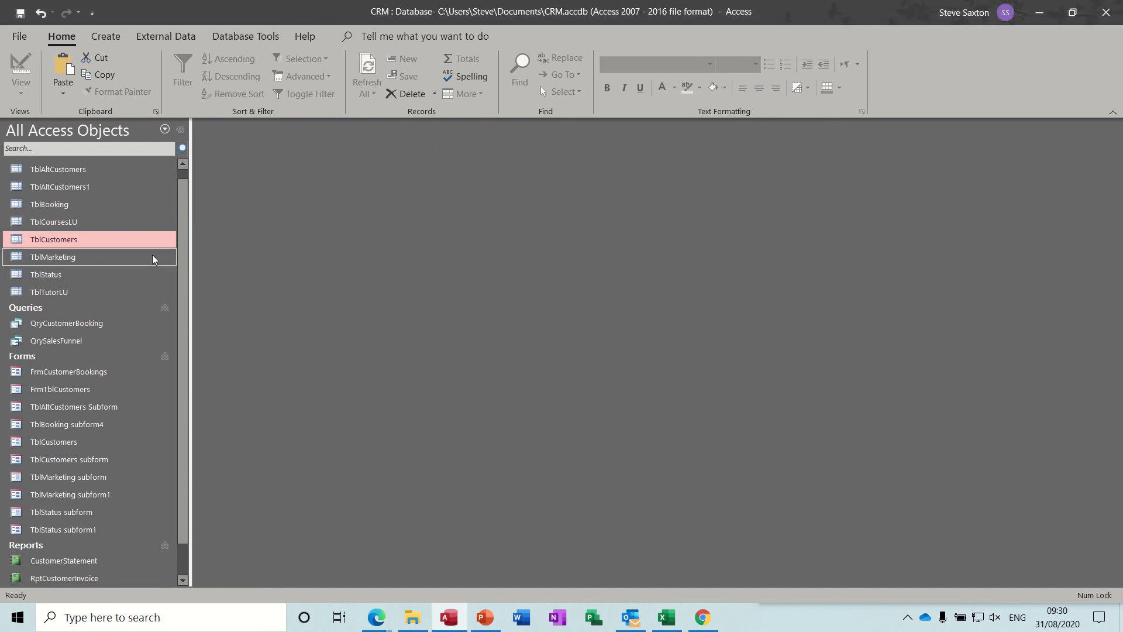
Open TblAltCustomers1 in Design View and delete its Company, Address, City and Postcode fields along with their indexes
left_click(95, 190)
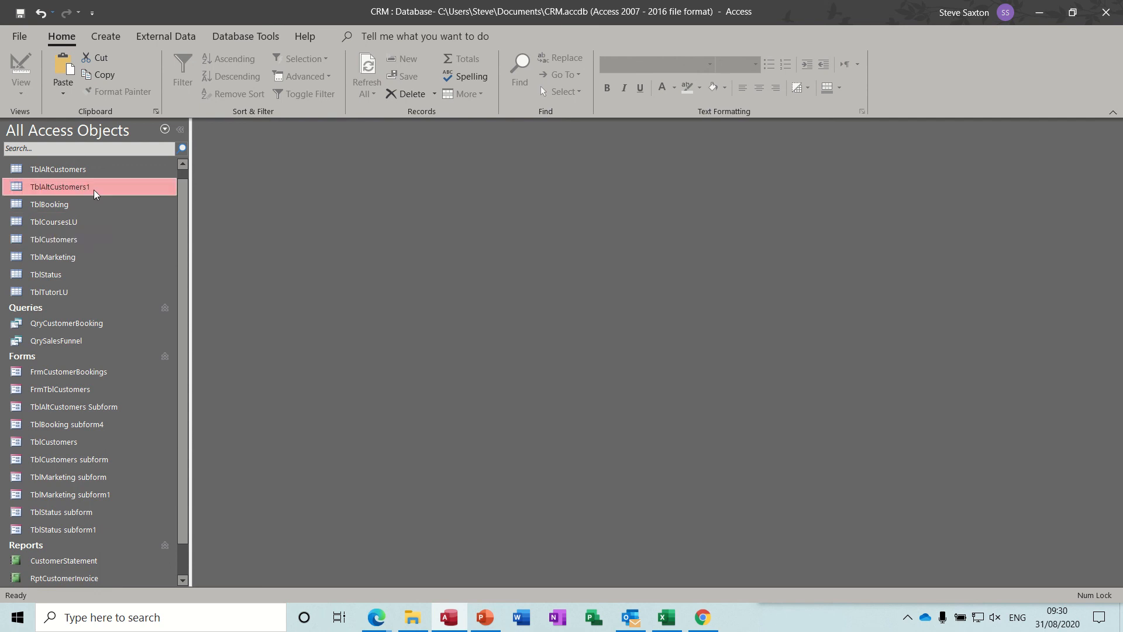
right_click(96, 191)
left_click(126, 221)
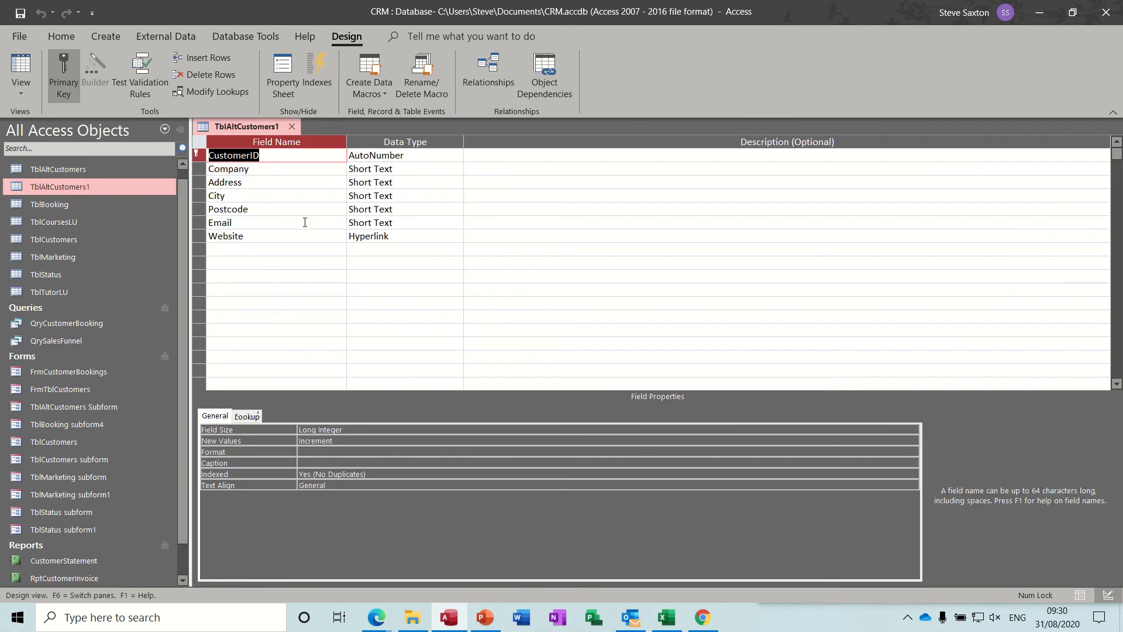
left_click_drag(198, 169, 198, 208)
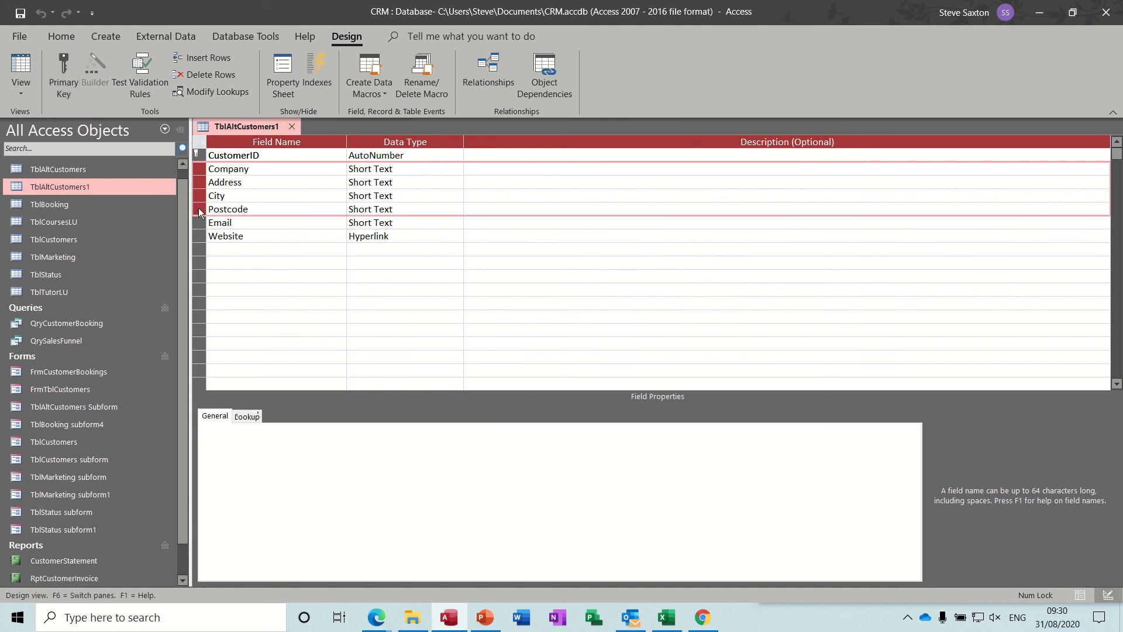
key("Delete")
left_click(533, 353)
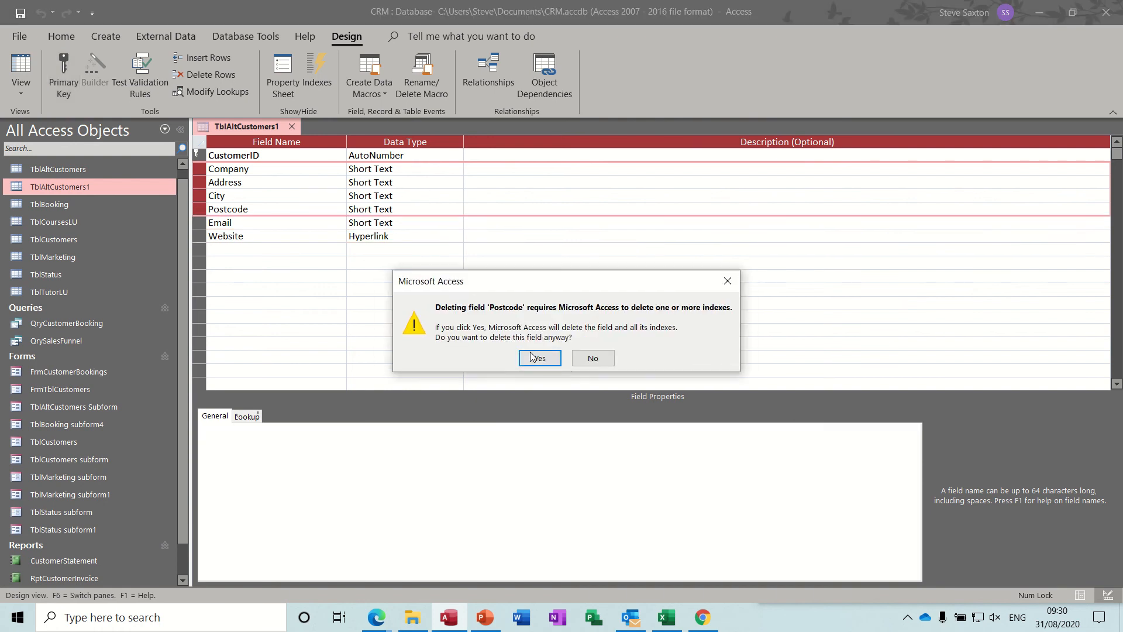
left_click(542, 358)
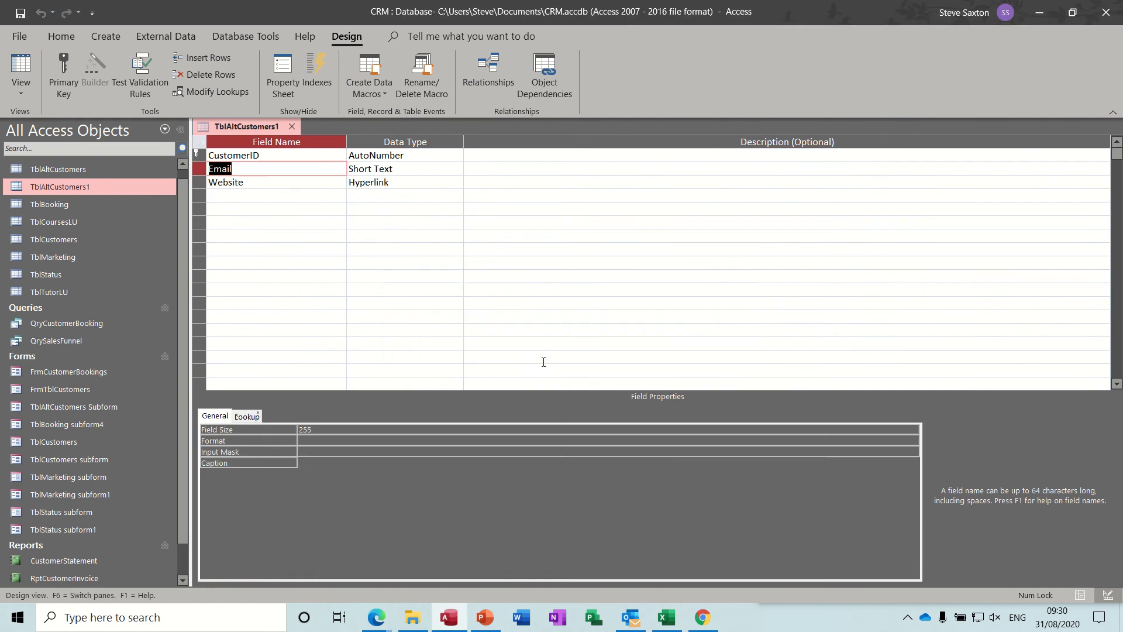
Delete the Website field from TblAltCustomers1 permanently, together with its data
left_click(200, 183)
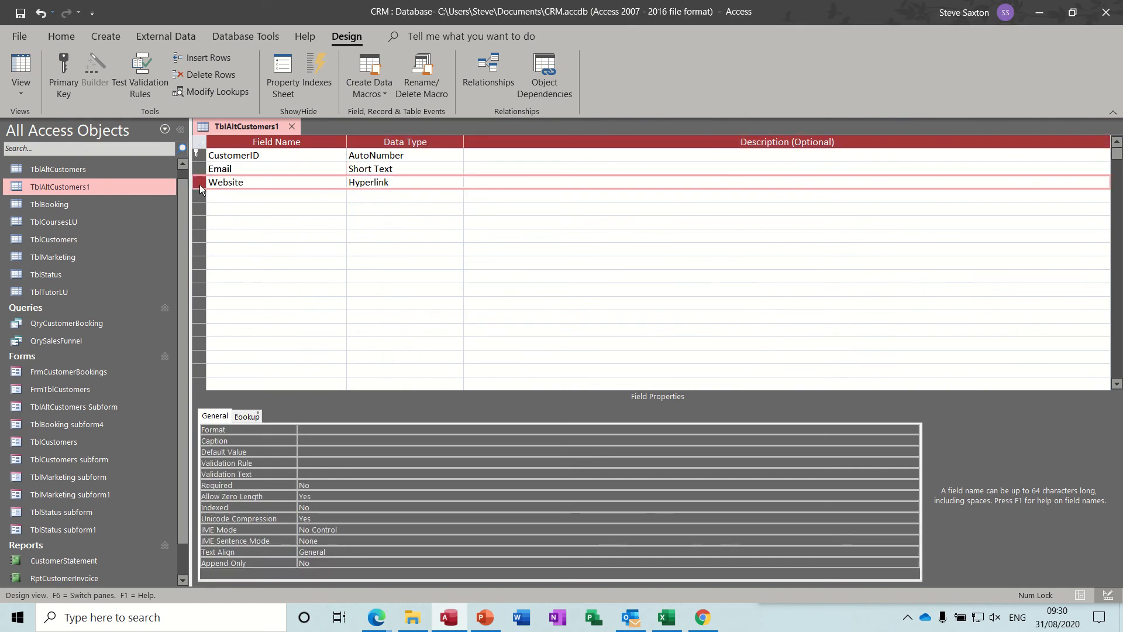
key("Delete")
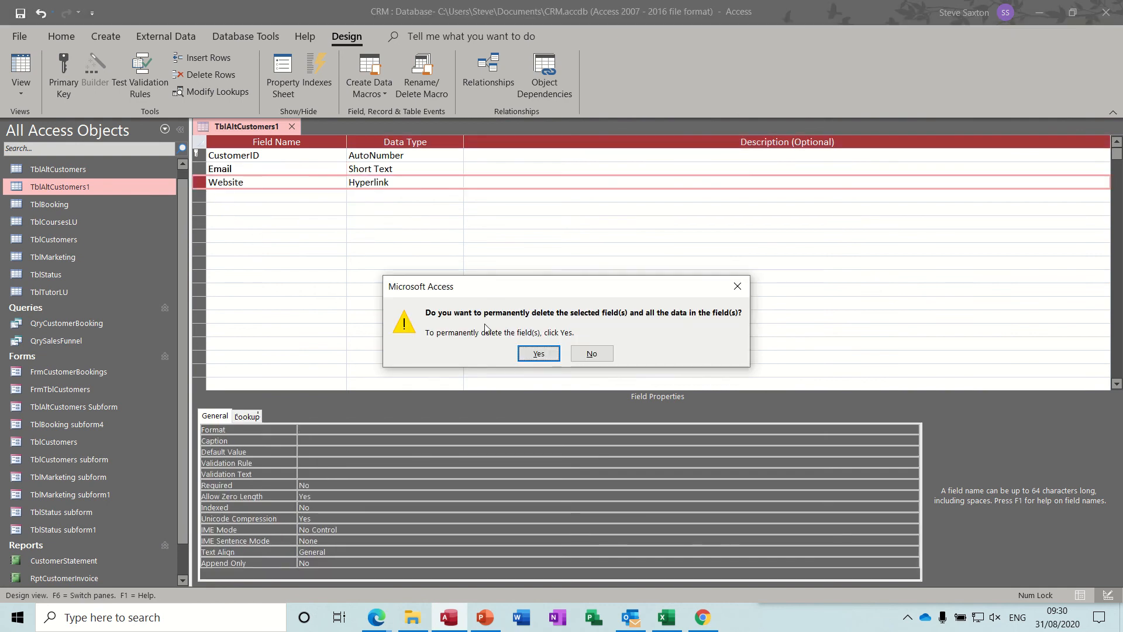
left_click(527, 358)
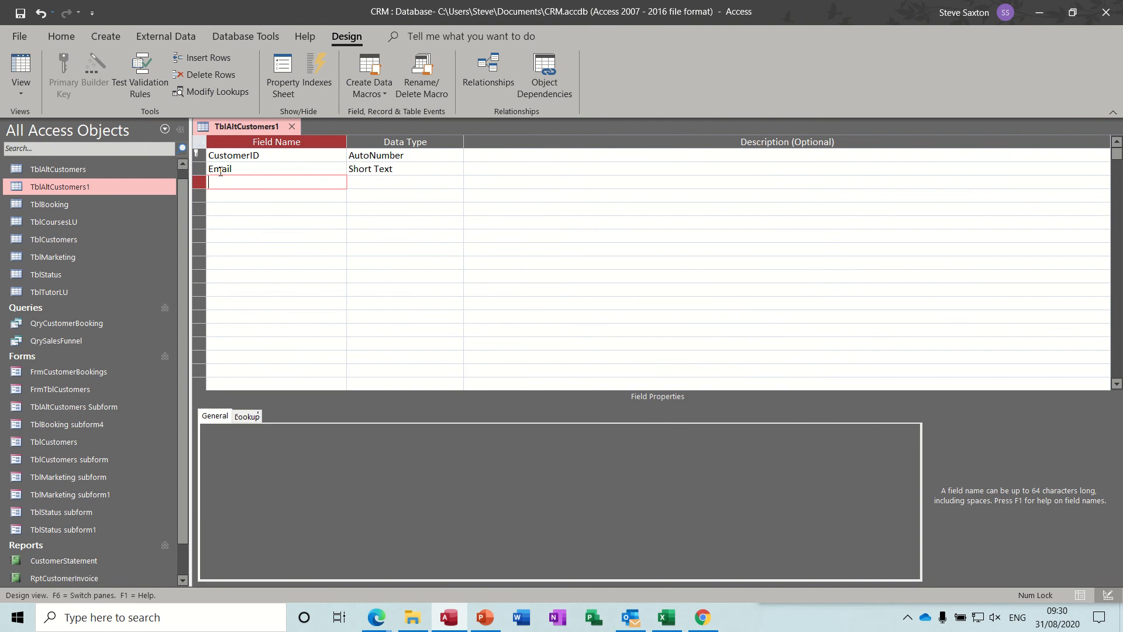
Add two Short Text fields named ContactName and Tel below the Email field
left_click(267, 195)
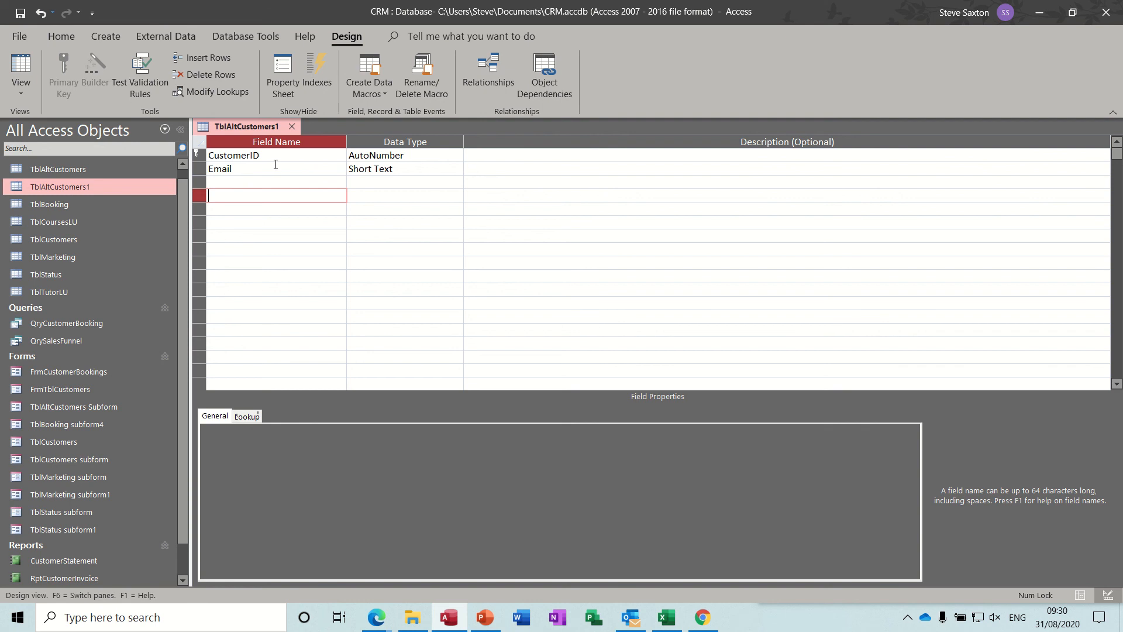
left_click(240, 178)
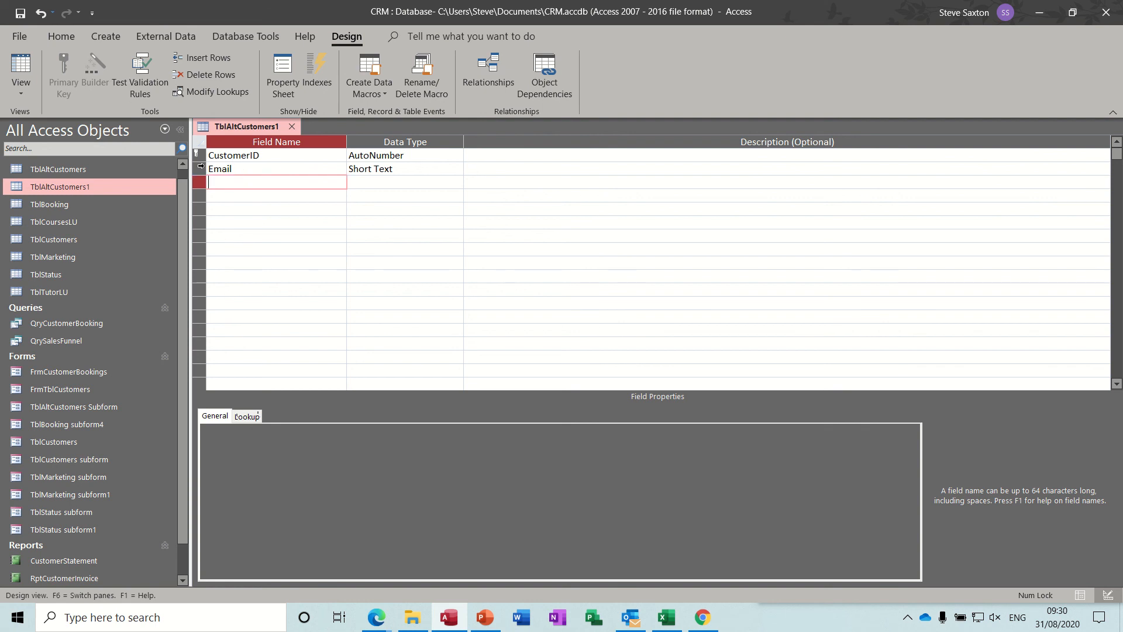
type("ContactName")
key("Down")
type("Tel")
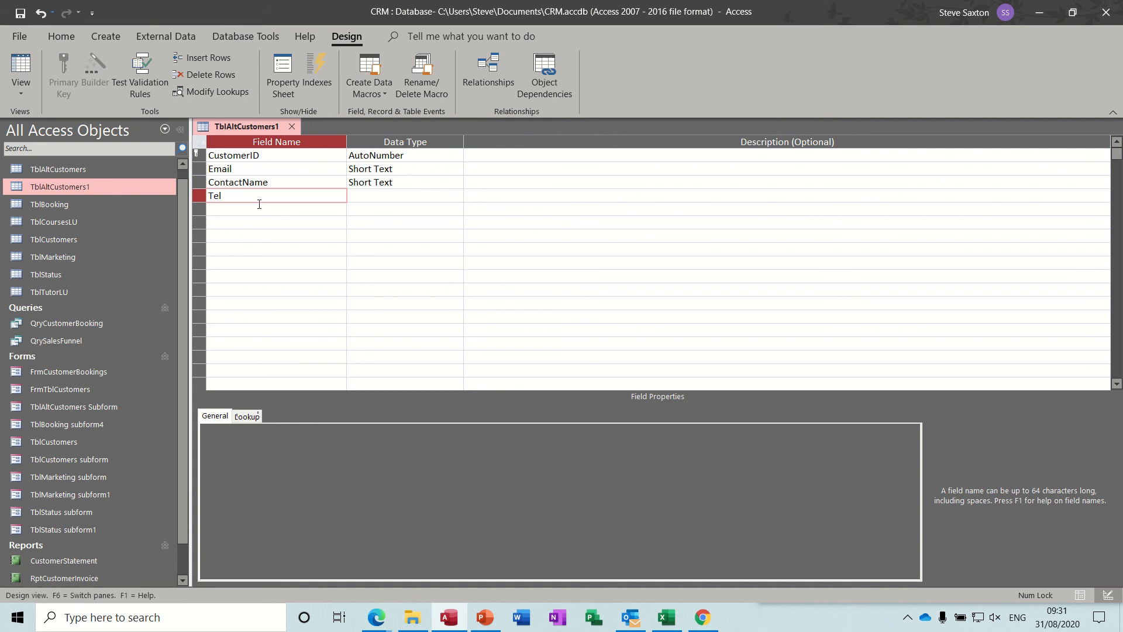
key("Down")
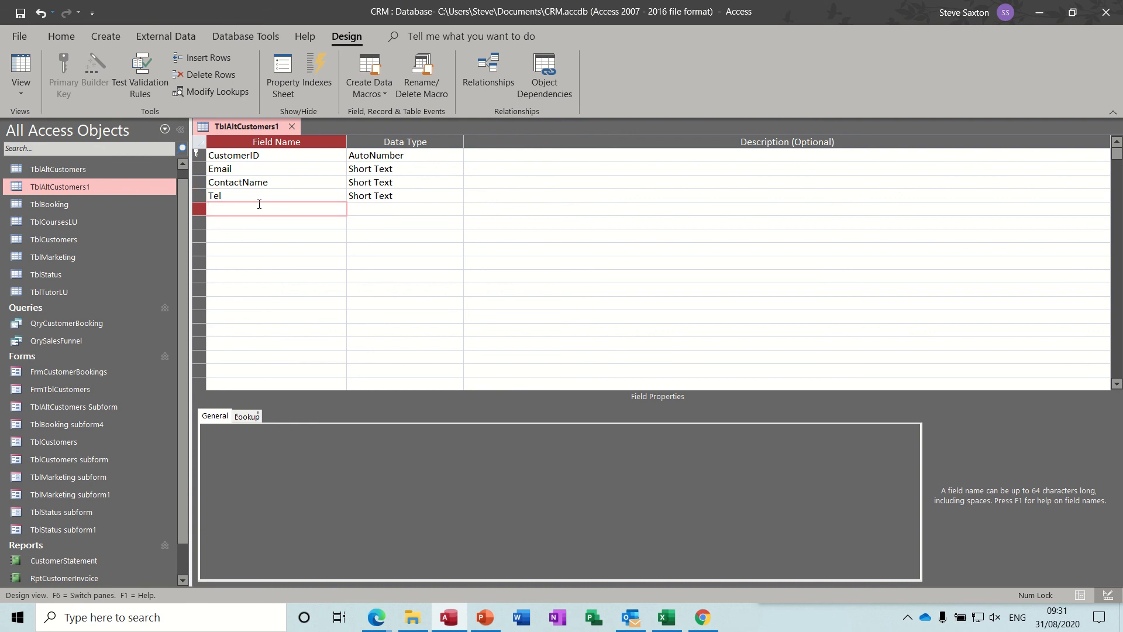
Add a Short Text field named Position below Tel, and move the Email field beneath it
type("Position")
key("Tab")
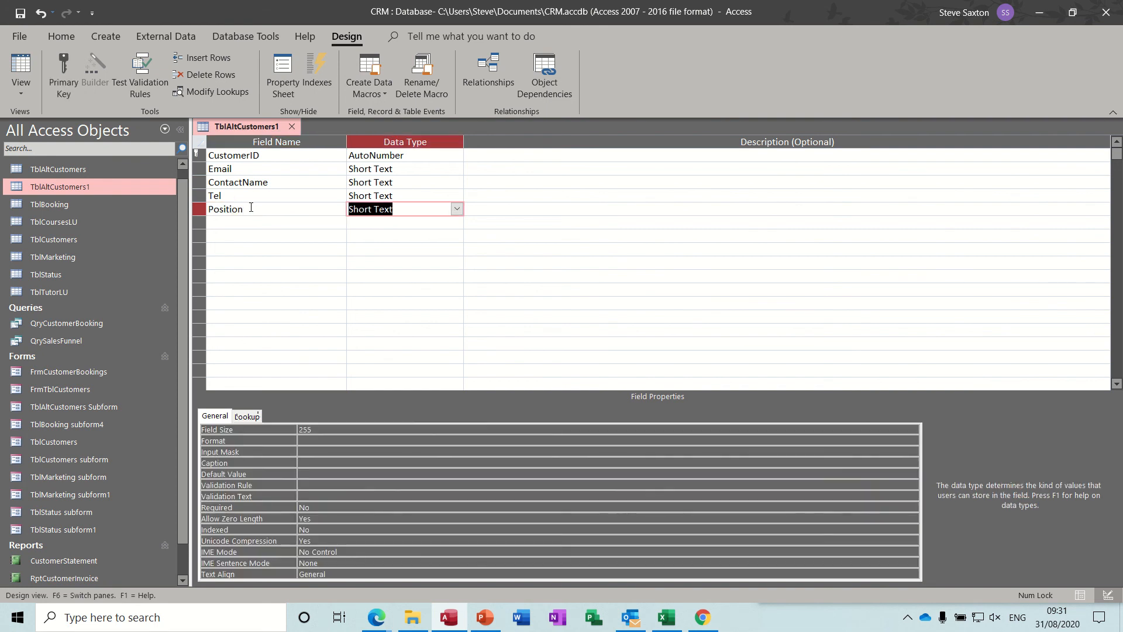
left_click(199, 169)
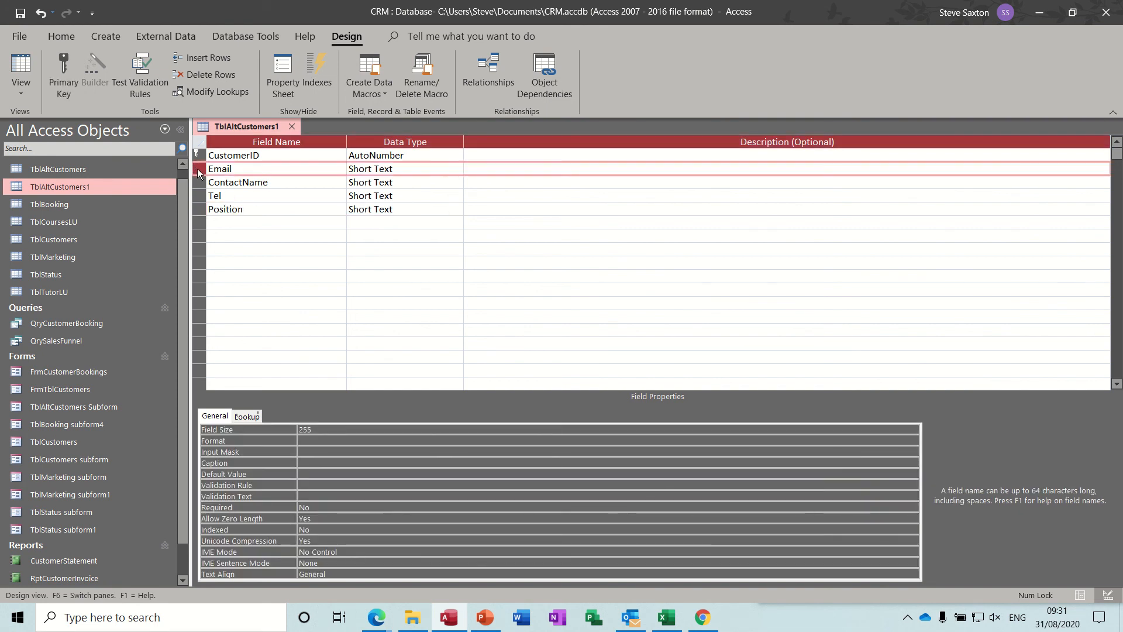
left_click_drag(198, 171, 205, 215)
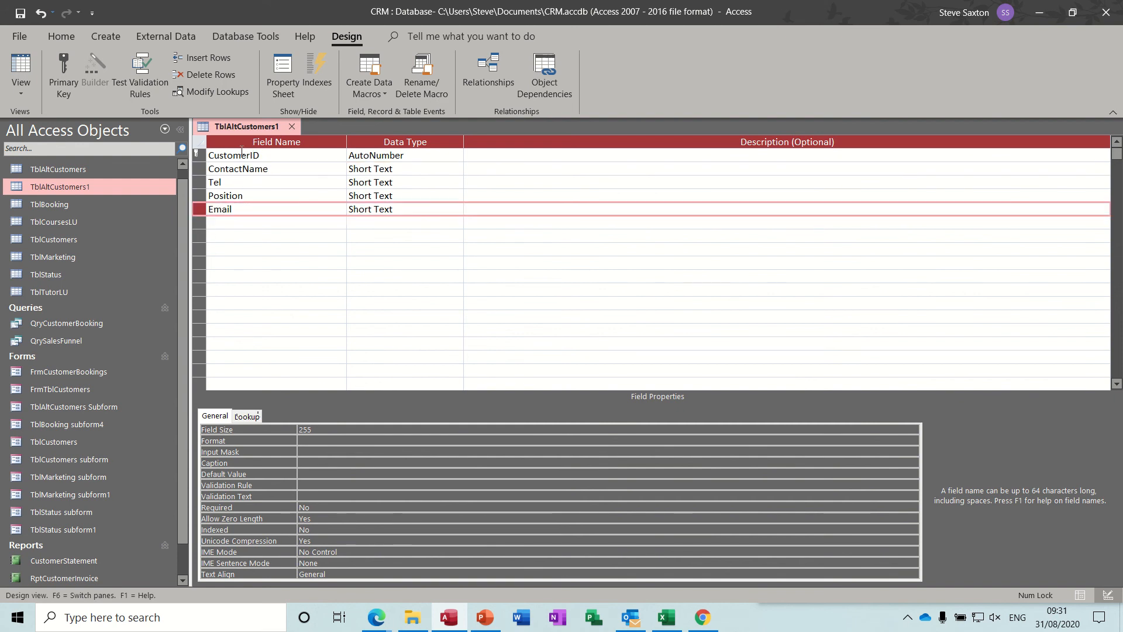
left_click(259, 155)
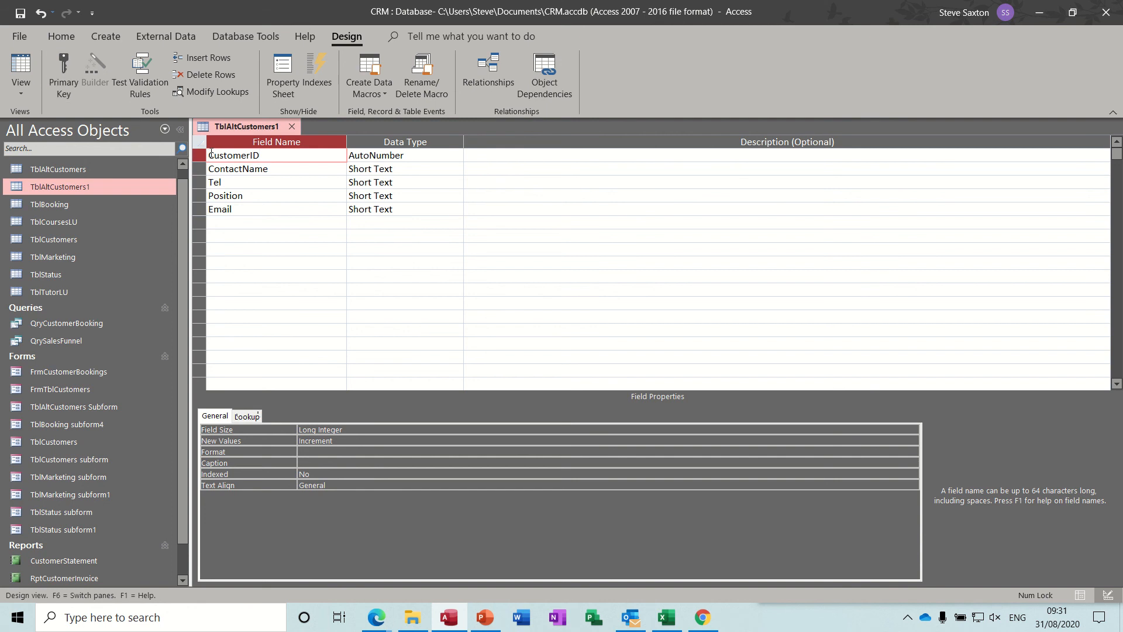
left_click(211, 155)
type("Alt")
key("BackSpace")
key("BackSpace")
key("BackSpace")
Add a field named AltContactID below Email with the AutoNumber data type
left_click(247, 221)
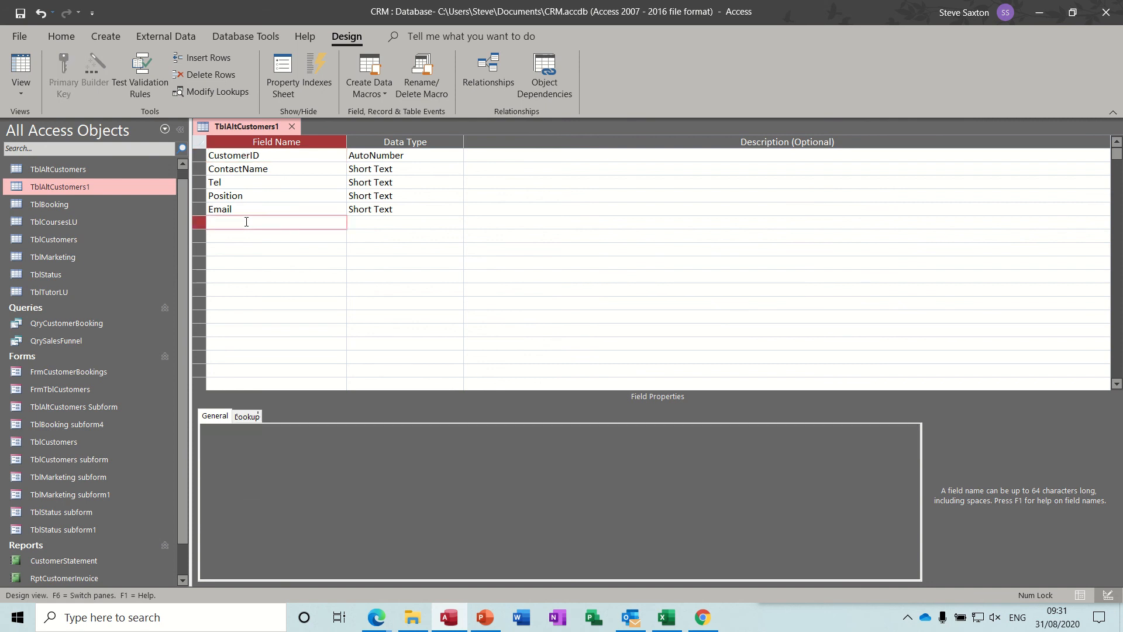
type("AltContactID")
left_click(250, 235)
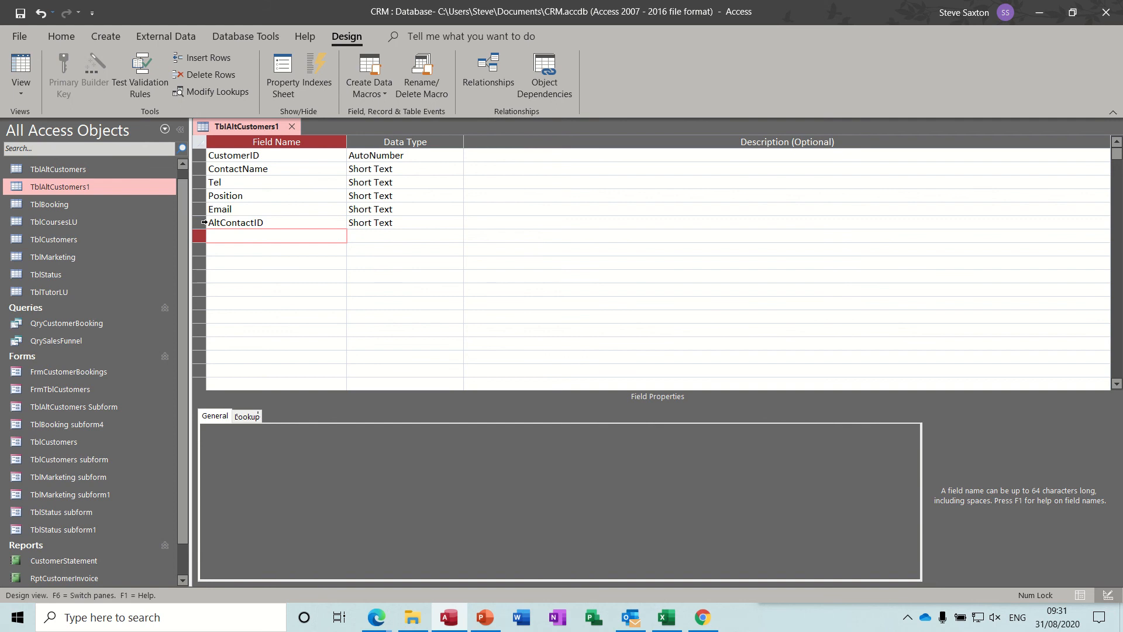
left_click(414, 221)
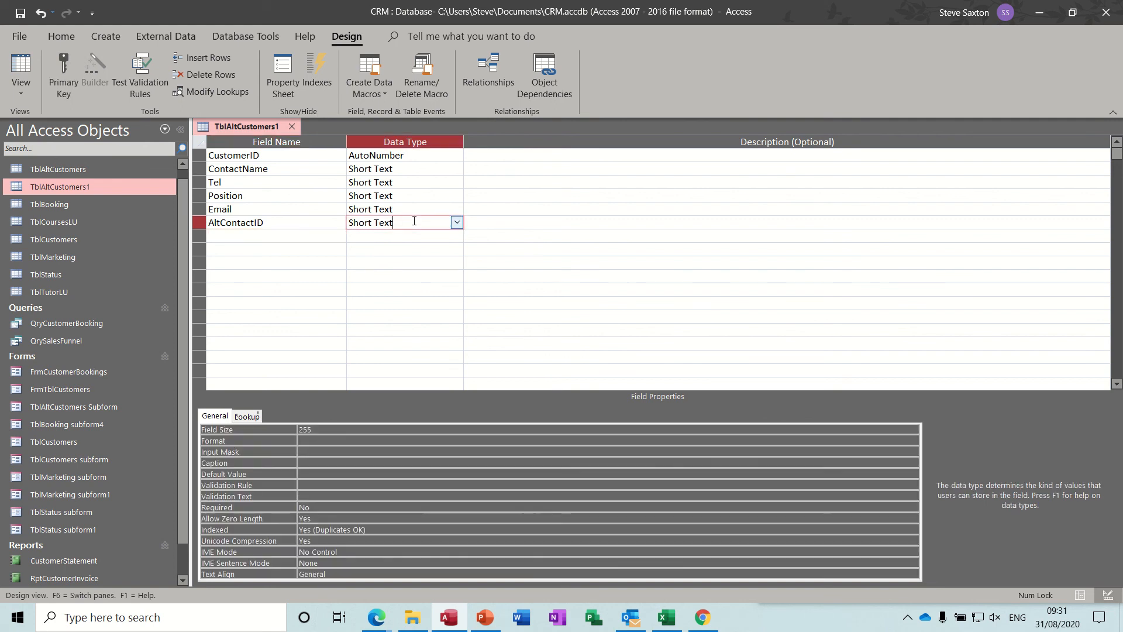
left_click(456, 222)
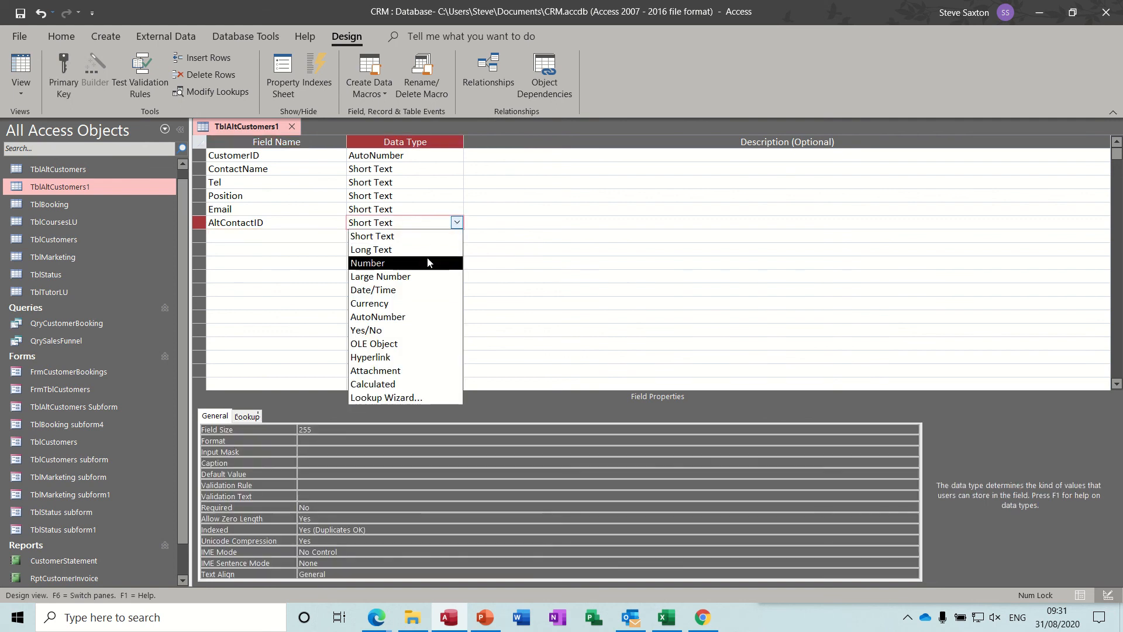
left_click(421, 317)
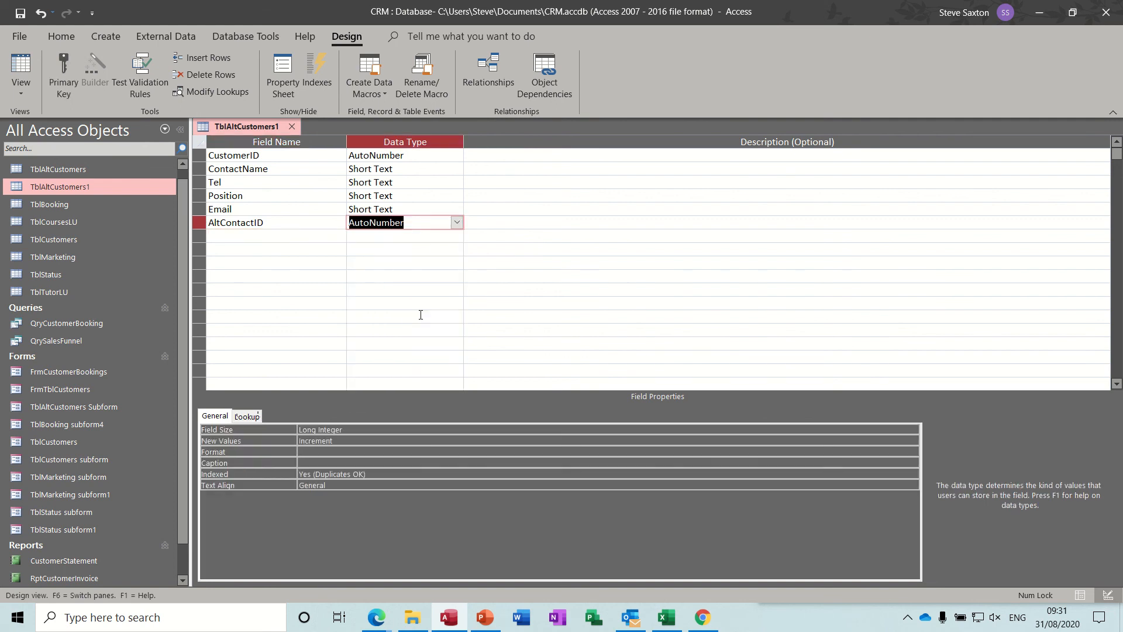
Set the CustomerID field's data type to Number
left_click(422, 155)
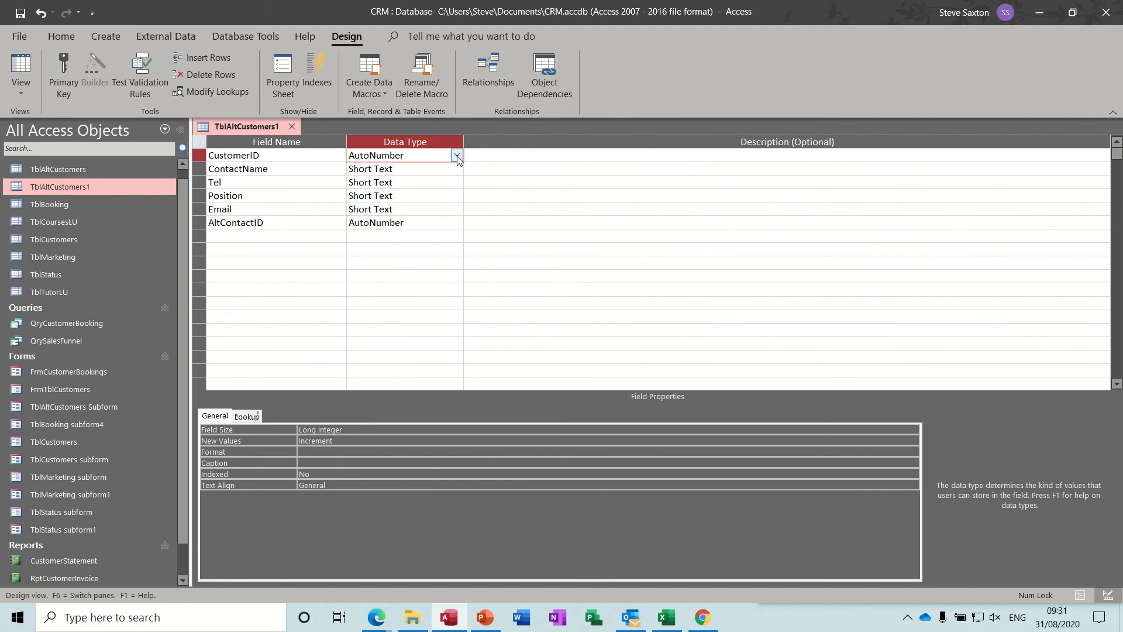
left_click(456, 155)
left_click(425, 193)
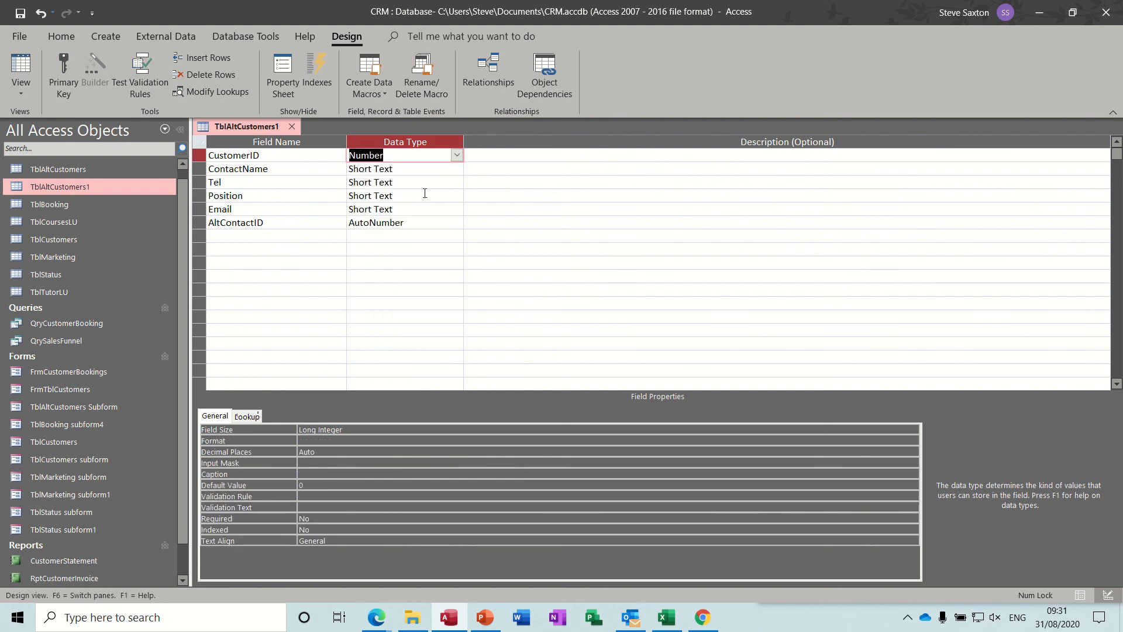
Make AltContactID the primary key and try to save the table while switching to Datasheet View
left_click(326, 222)
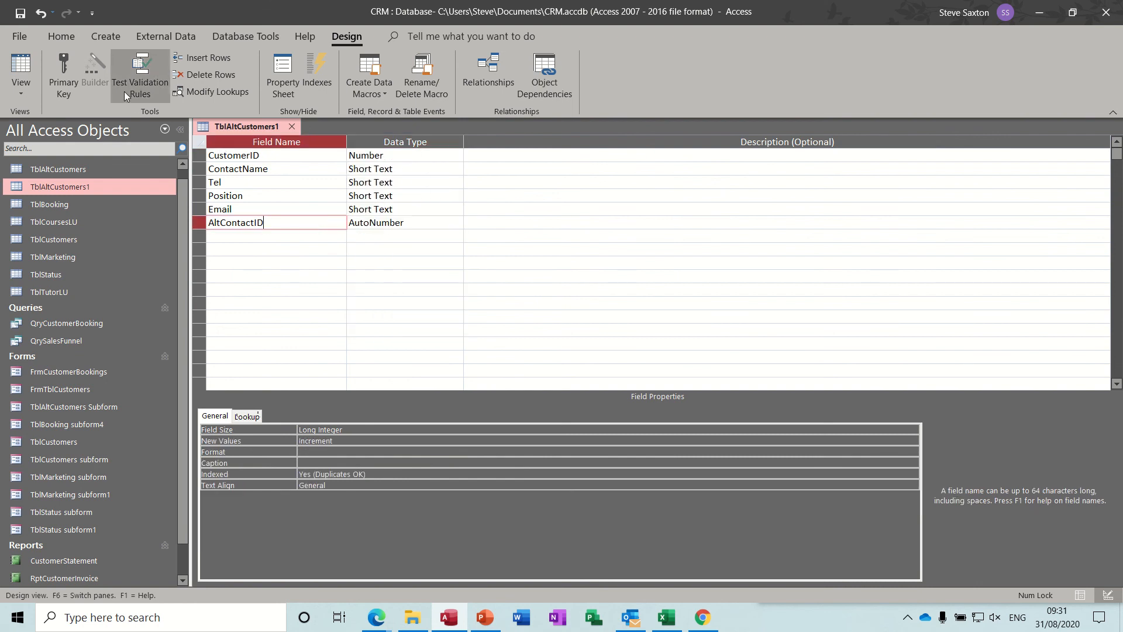
left_click(71, 72)
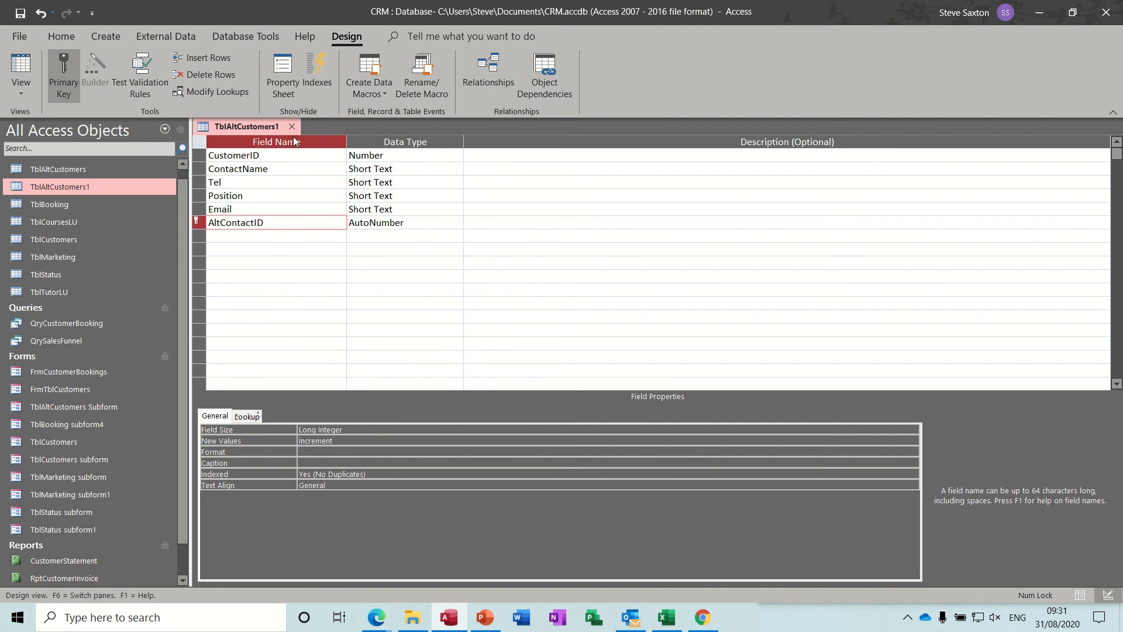
left_click(21, 69)
left_click(529, 355)
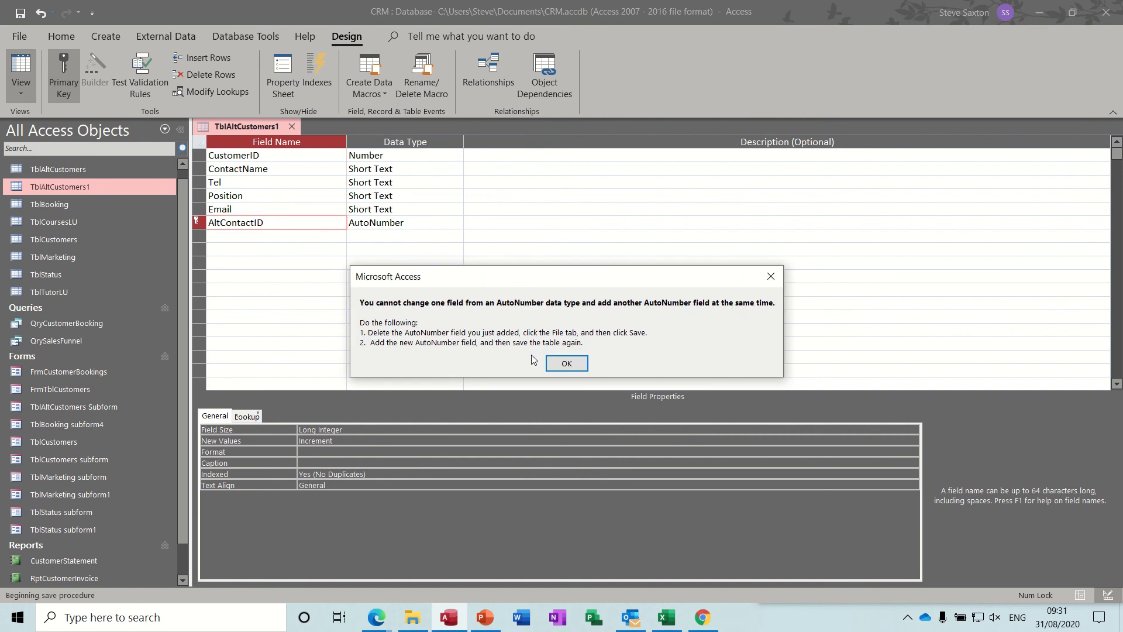
left_click(567, 369)
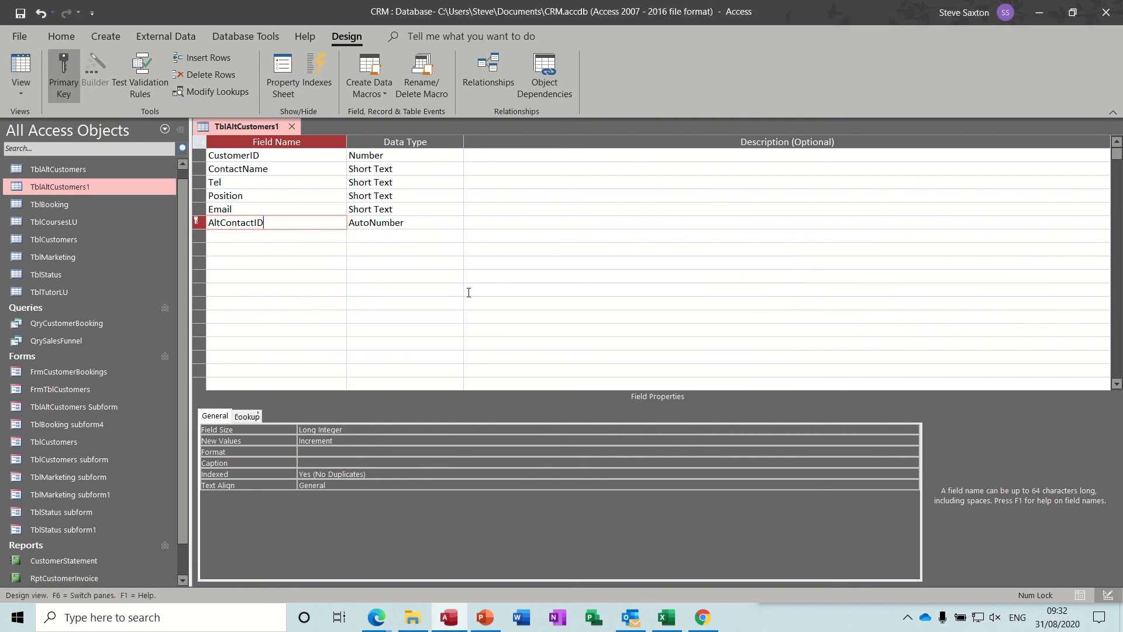
Set the AltContactID field's data type to Number and try to save the table with it as primary key
left_click(427, 223)
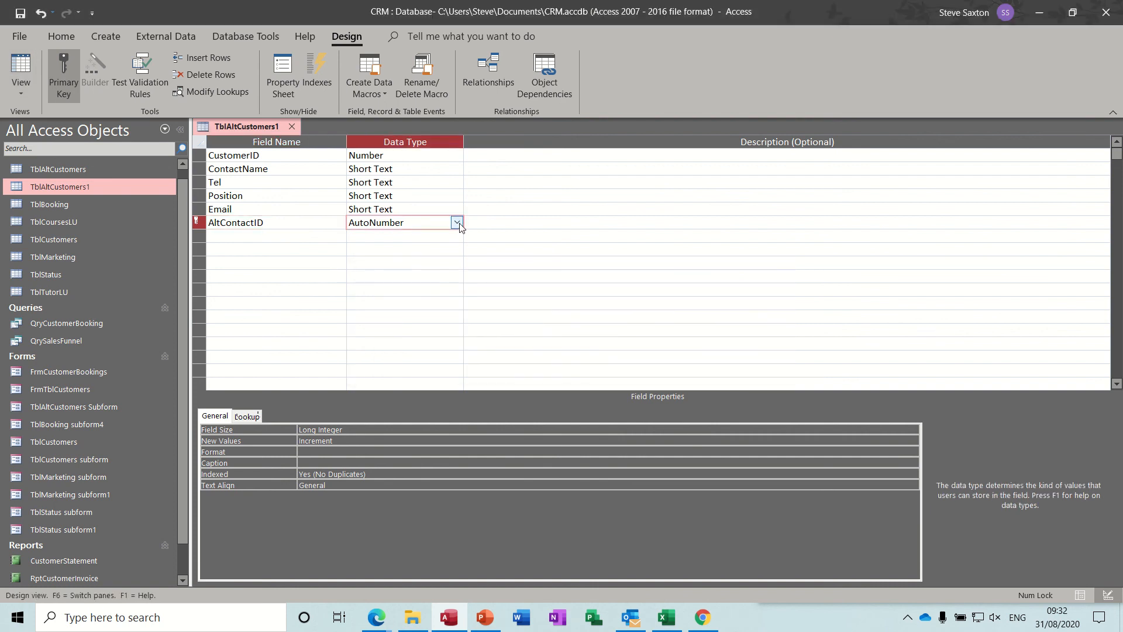
left_click(457, 223)
left_click(433, 263)
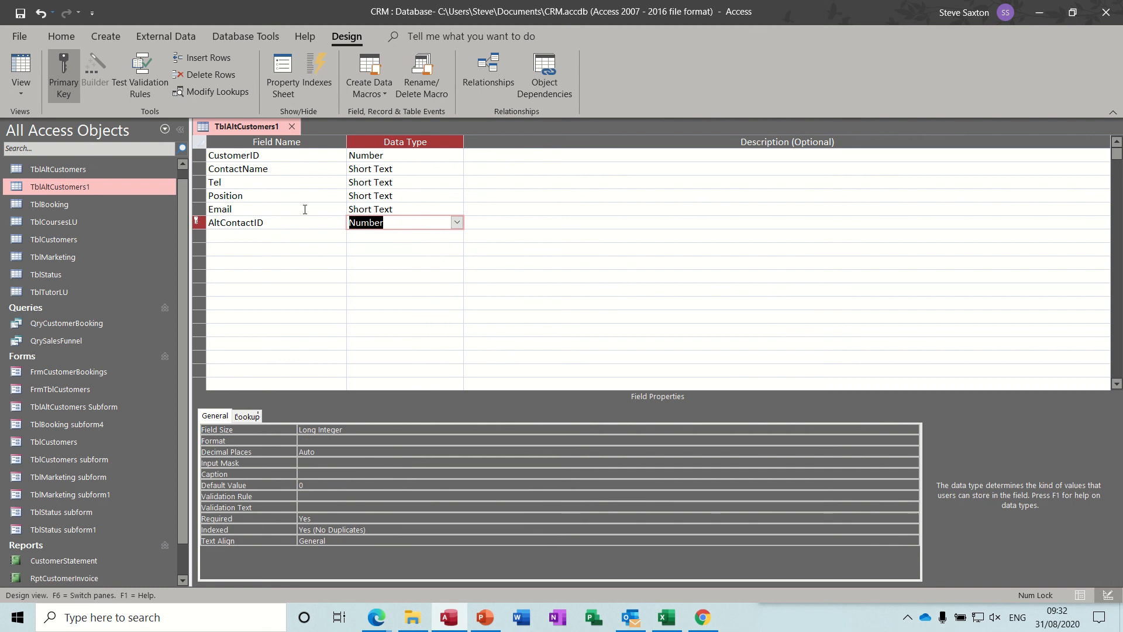
left_click(20, 12)
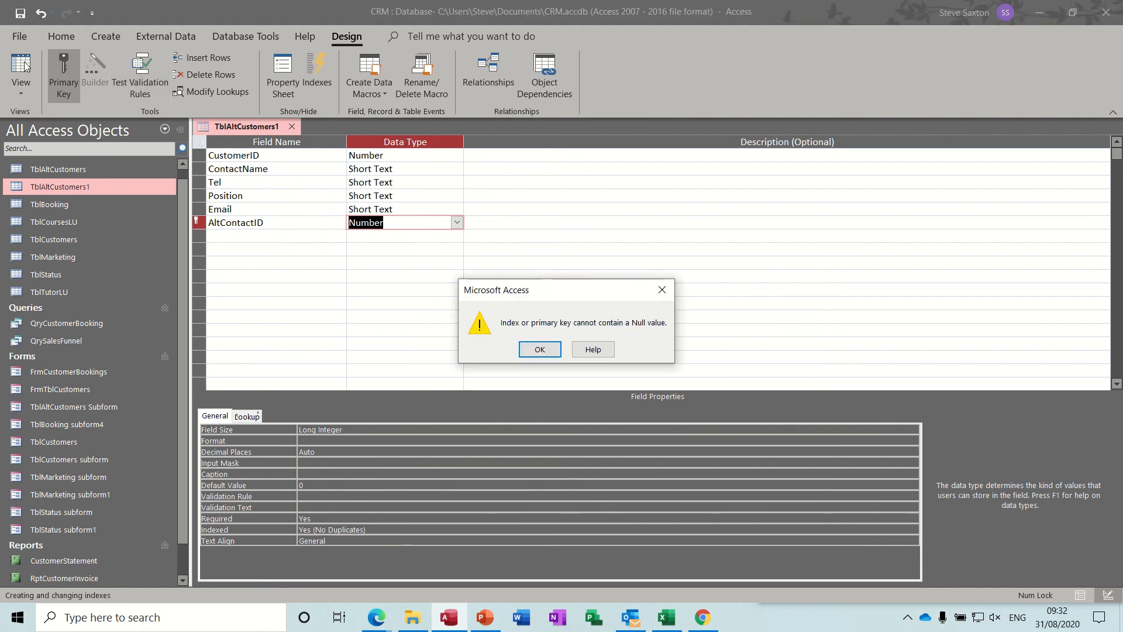
left_click(540, 350)
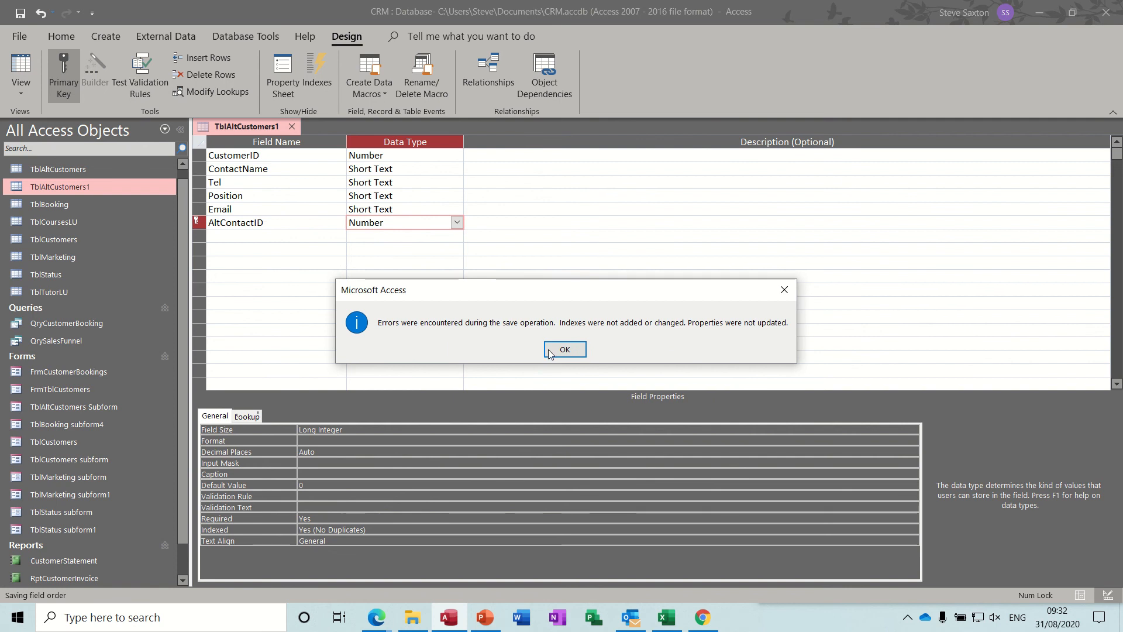
key("Return")
Remove the primary key from AltContactID, and save the table while switching to Datasheet View
left_click(284, 225)
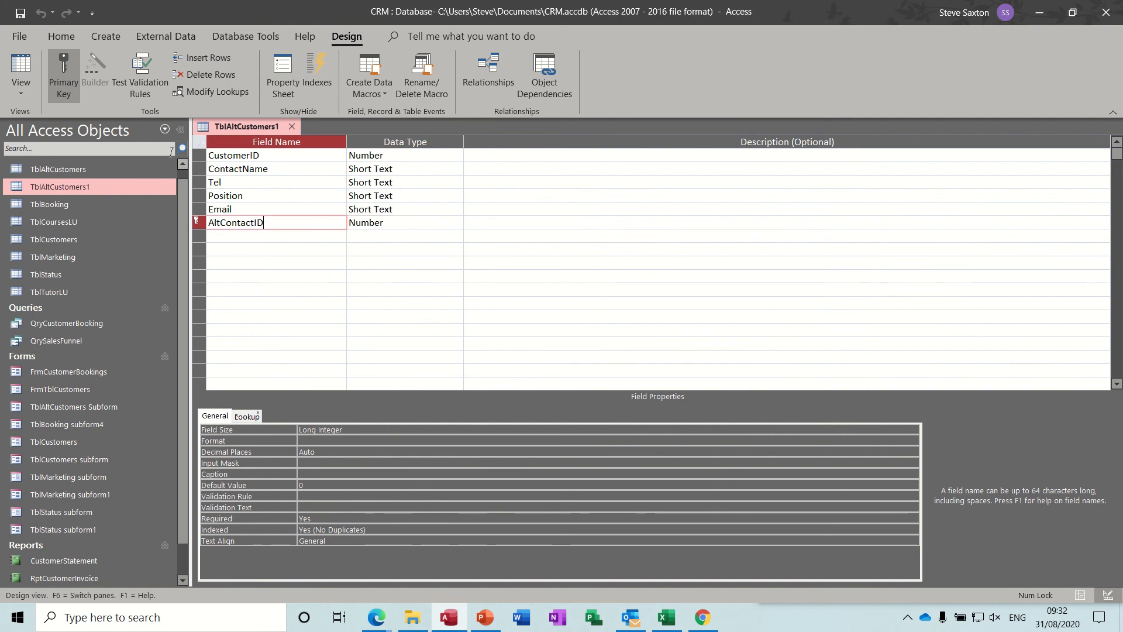
left_click(73, 87)
left_click(303, 236)
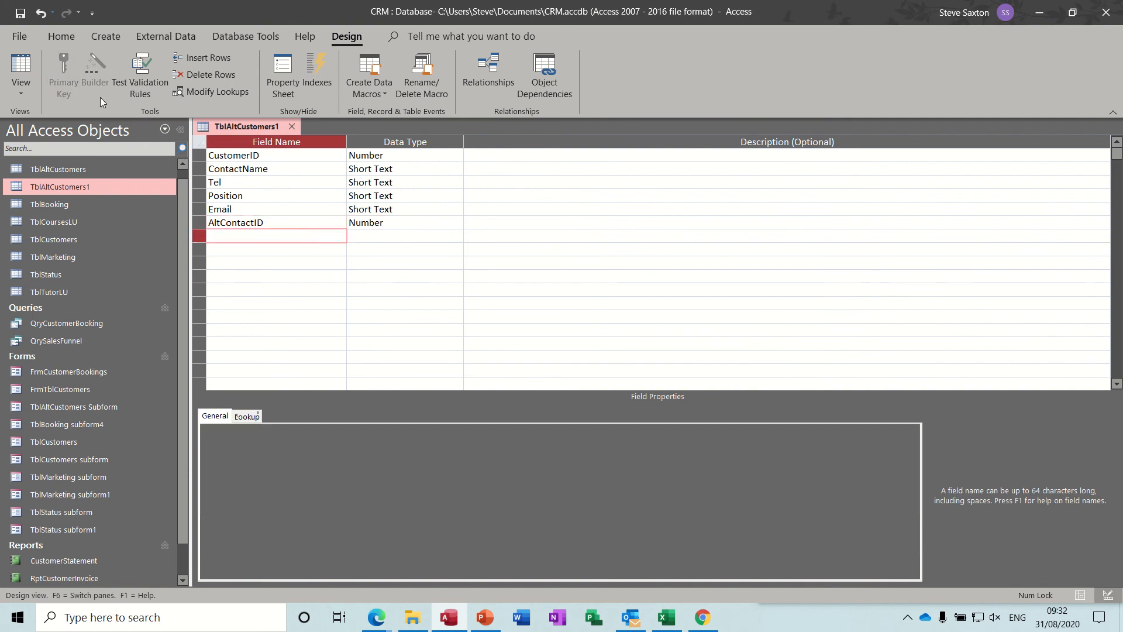
left_click(19, 66)
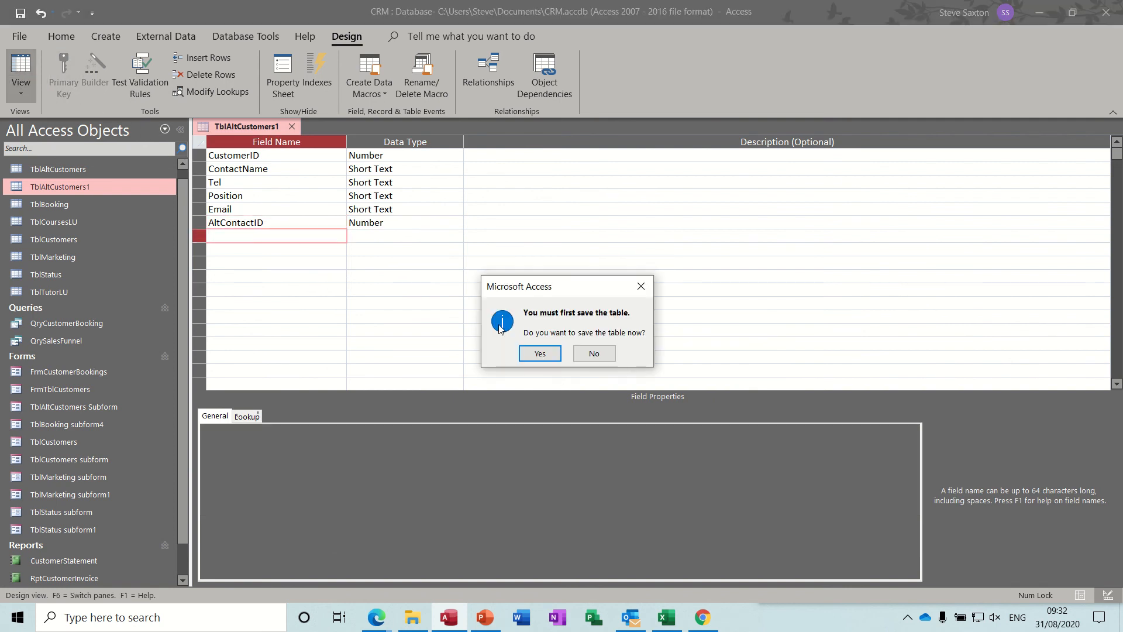
left_click(538, 352)
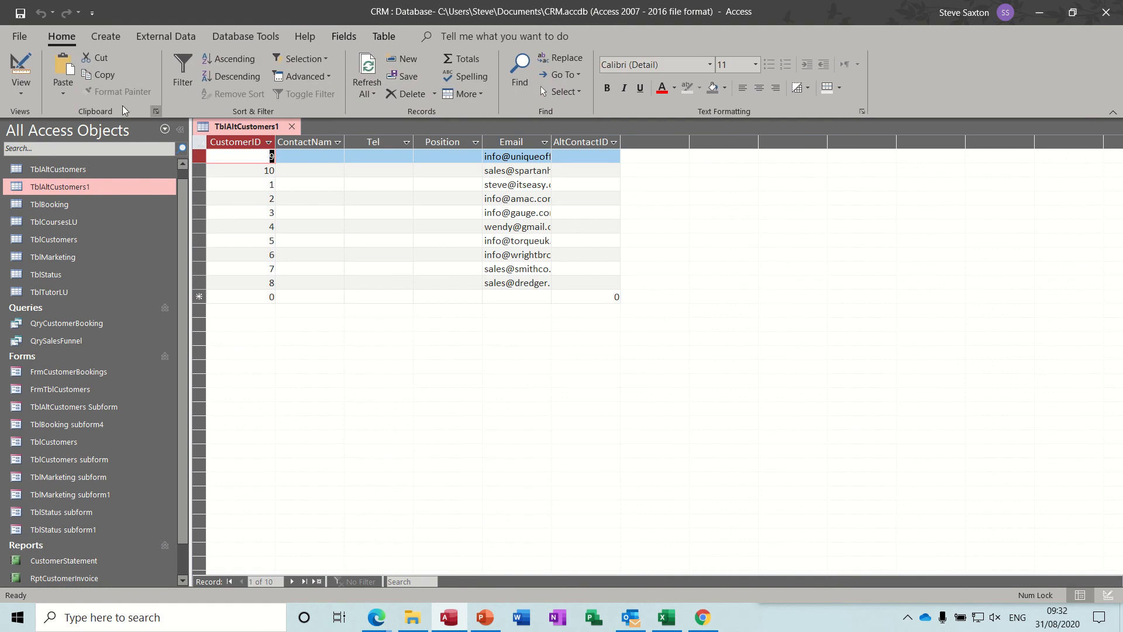
Try to save TblAltCustomers1 with AltContactID set as the primary key in Design View
left_click(27, 71)
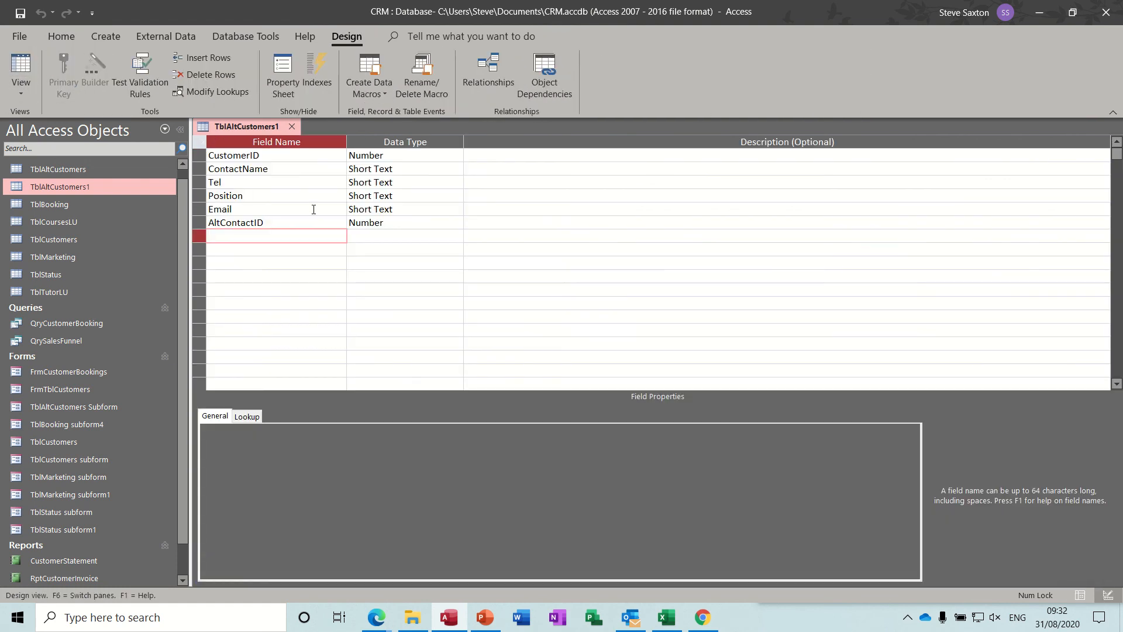
left_click(243, 168)
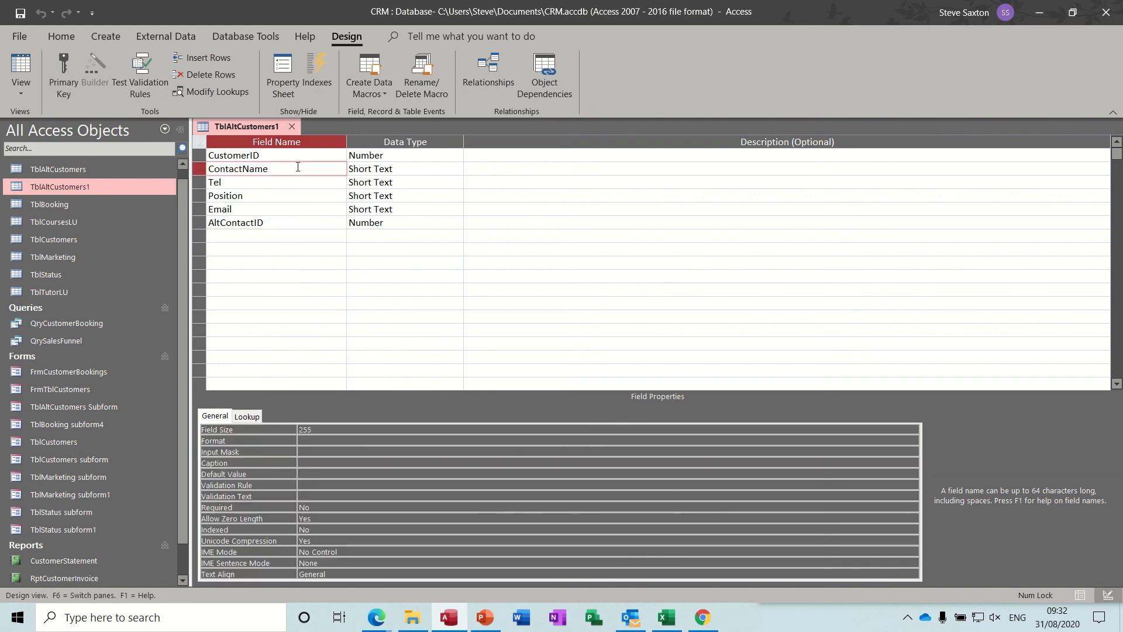
left_click(279, 219)
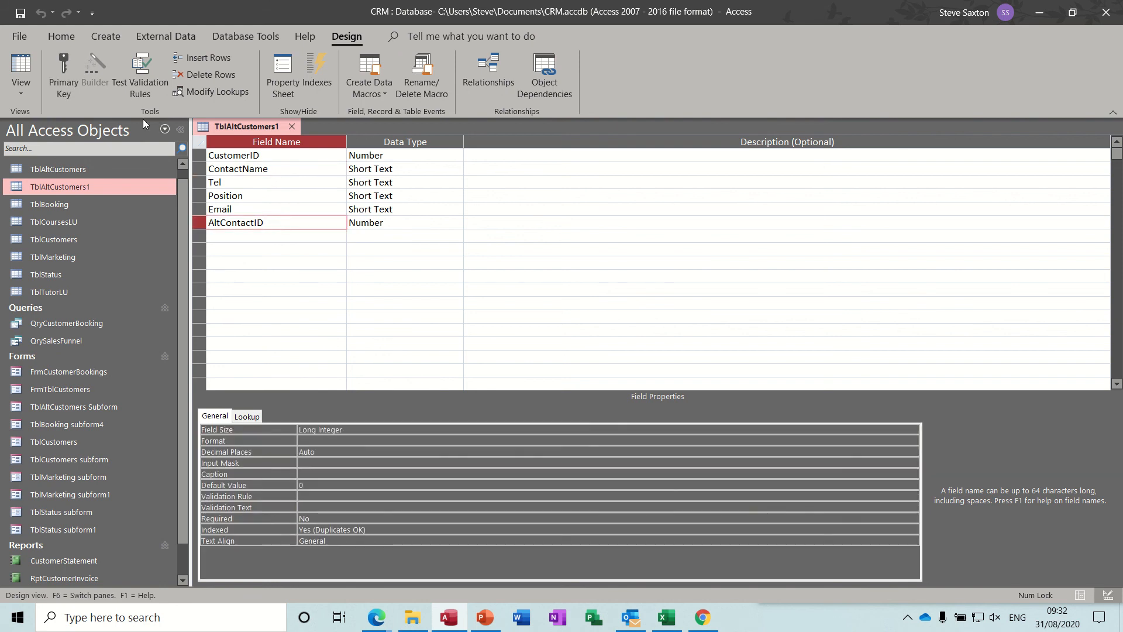
left_click(69, 69)
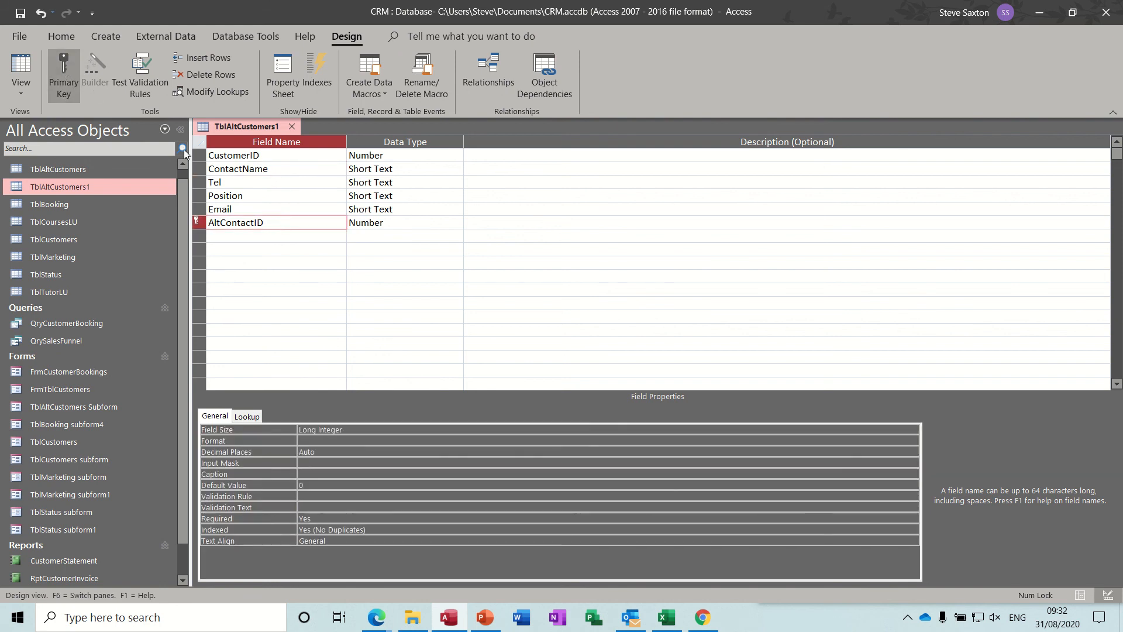
left_click(20, 12)
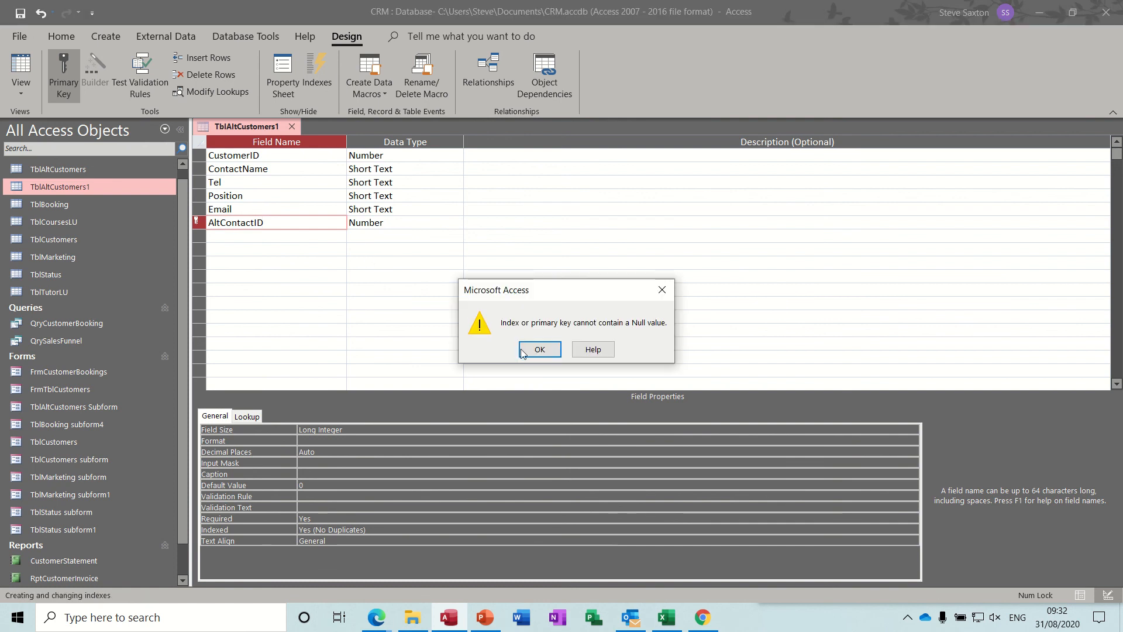
left_click(539, 350)
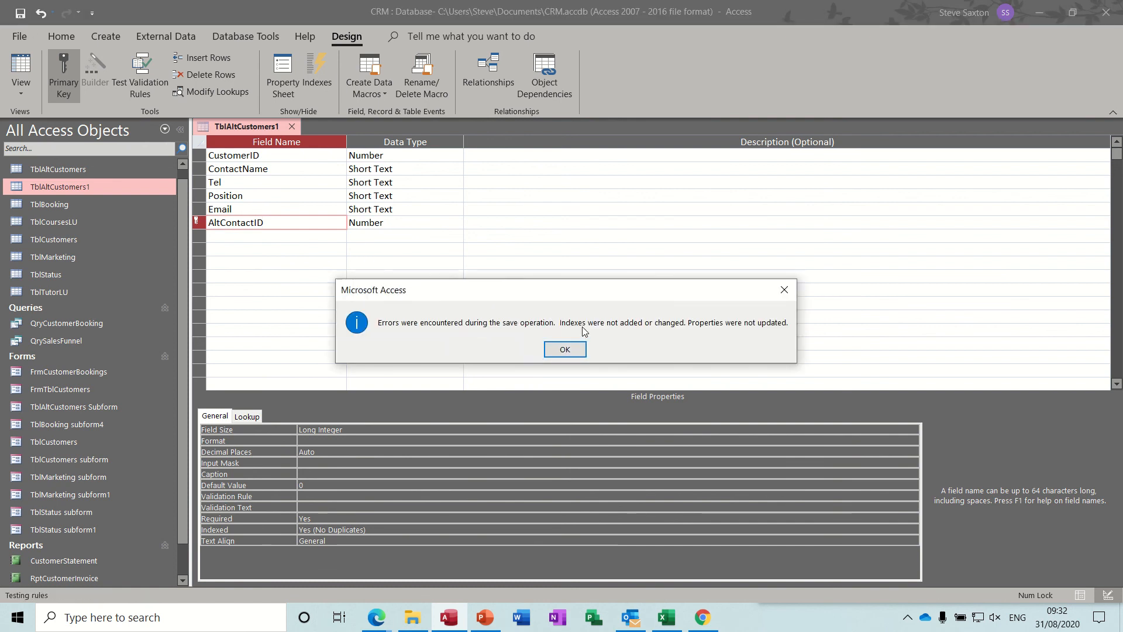
left_click(568, 349)
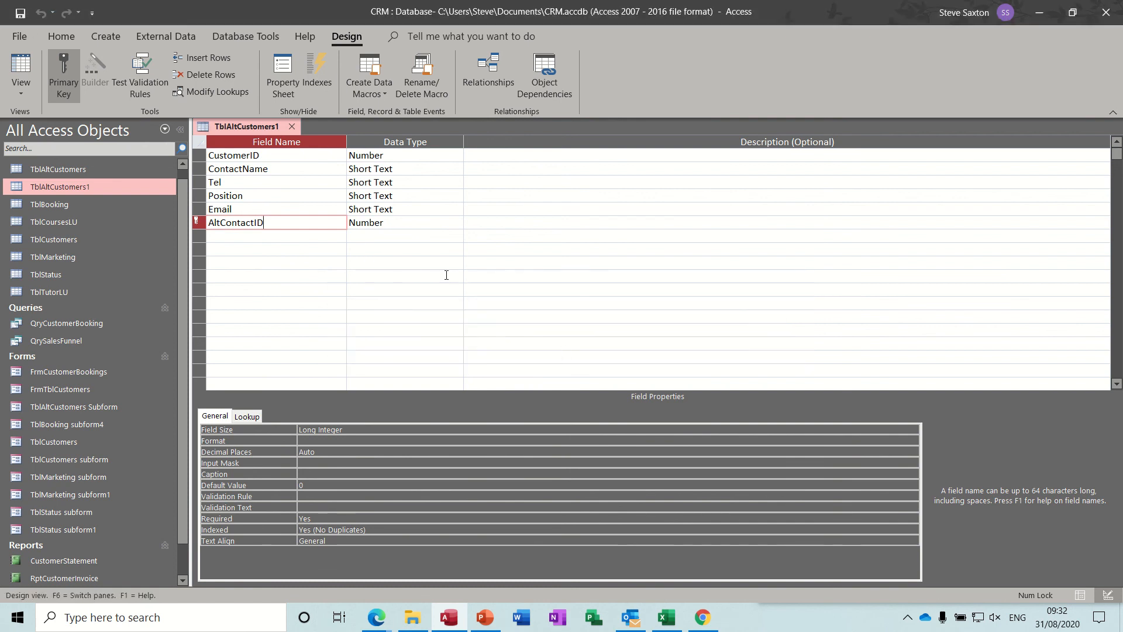
Clear the primary key from AltContactID, save the table and show it in Datasheet View
left_click(398, 224)
left_click(319, 223)
left_click(66, 75)
left_click(21, 69)
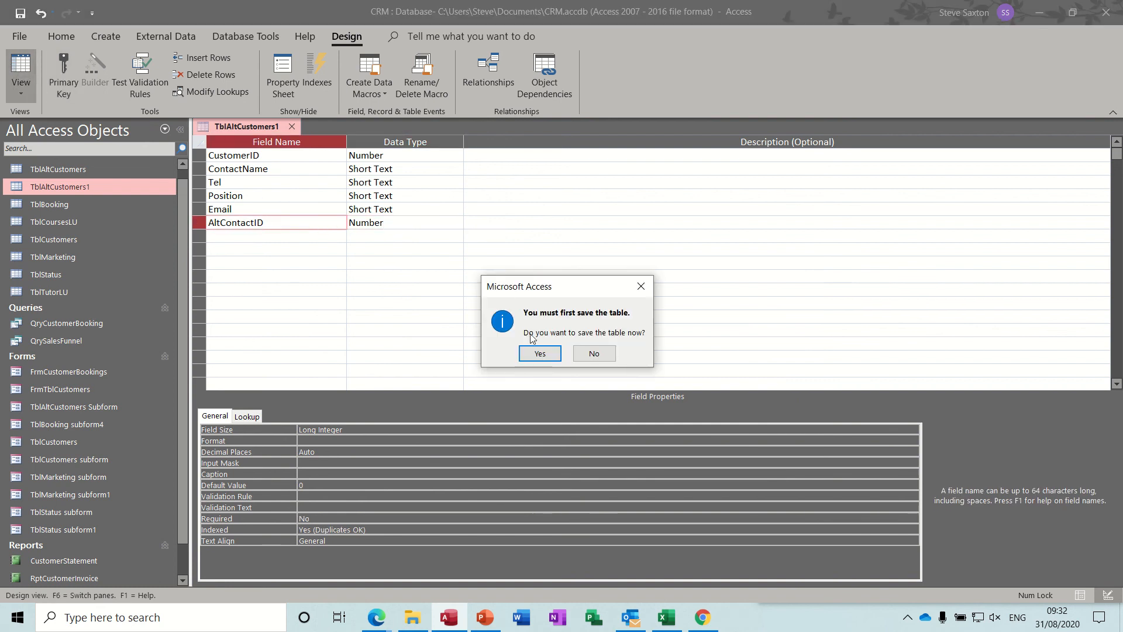
left_click(539, 354)
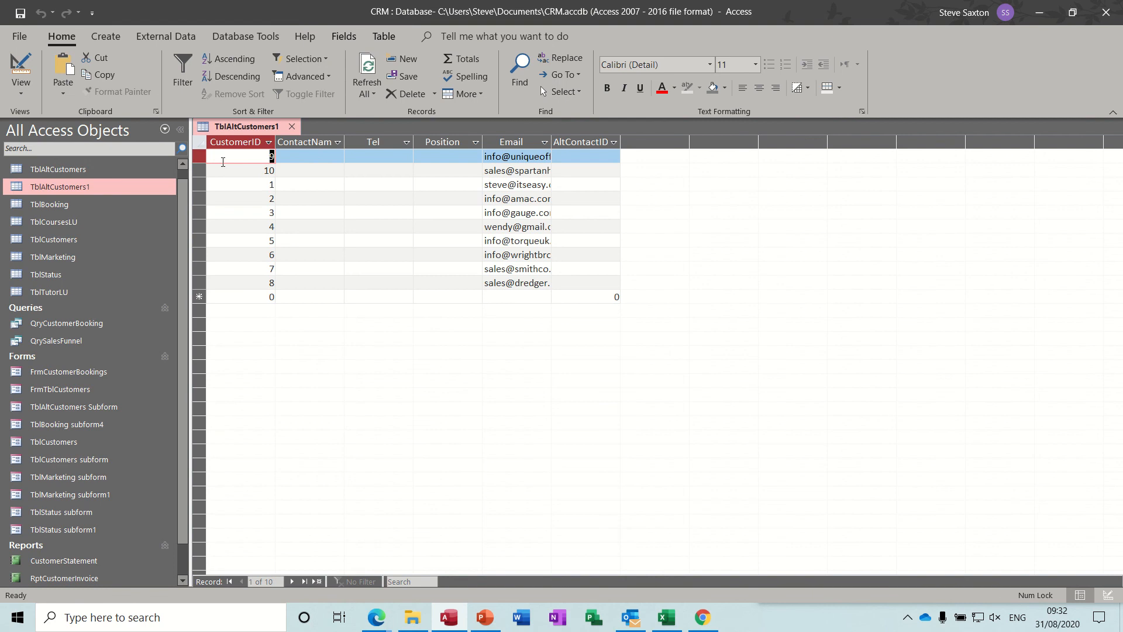
Delete all existing records from TblAltCustomers1
left_click_drag(199, 157, 229, 283)
key("Delete")
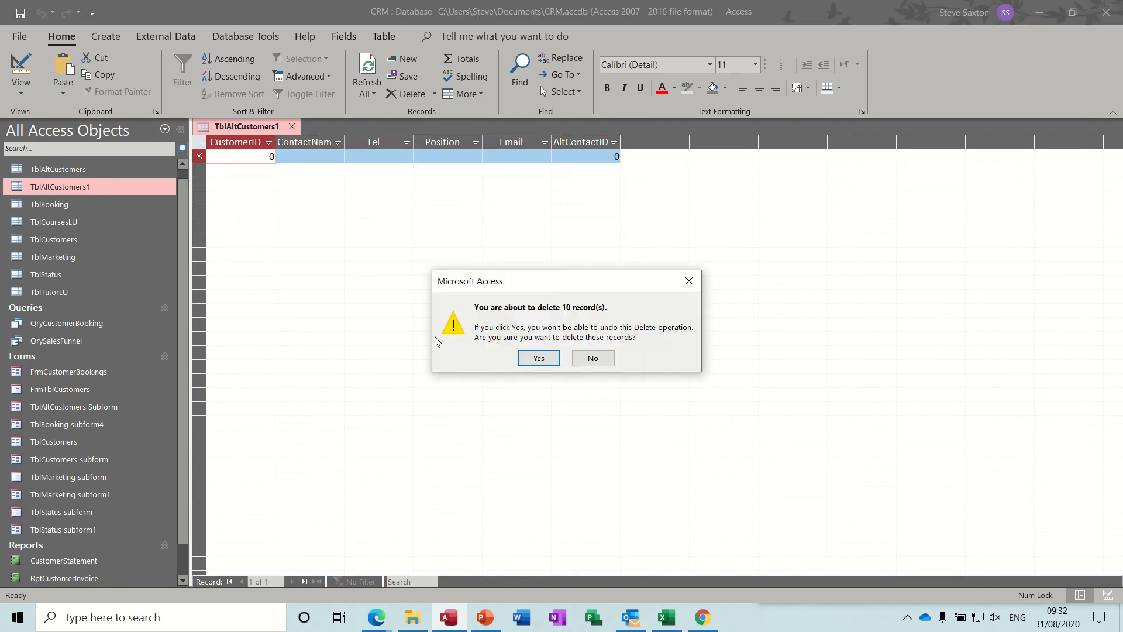
left_click(529, 359)
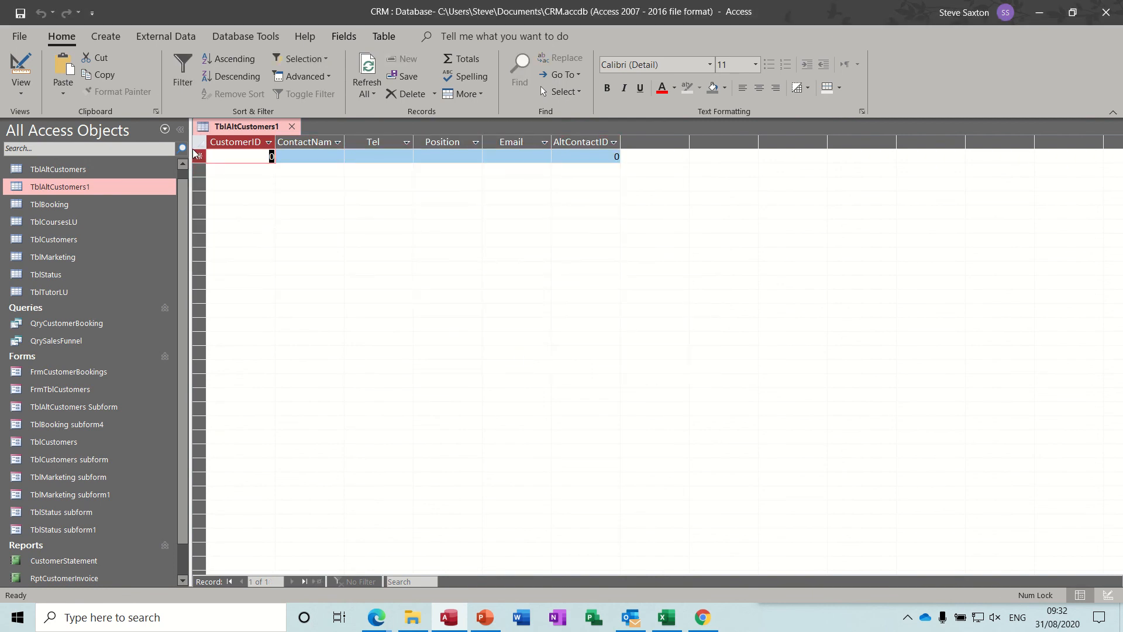
Make AltContactID the primary key in Design View and save the table
left_click(15, 68)
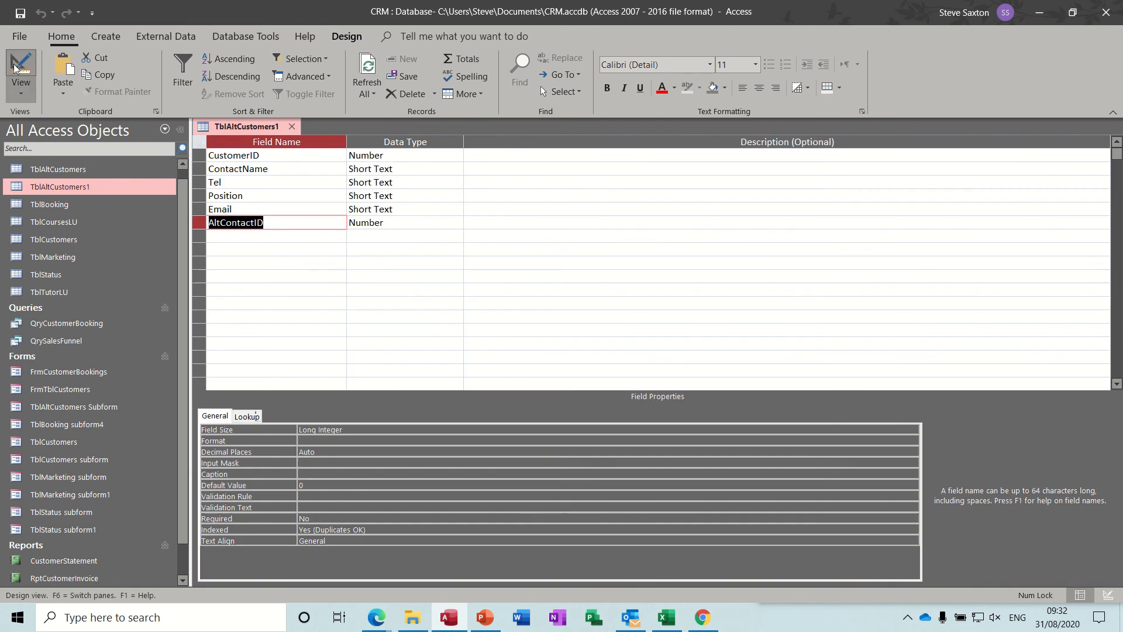
left_click(298, 221)
left_click(63, 76)
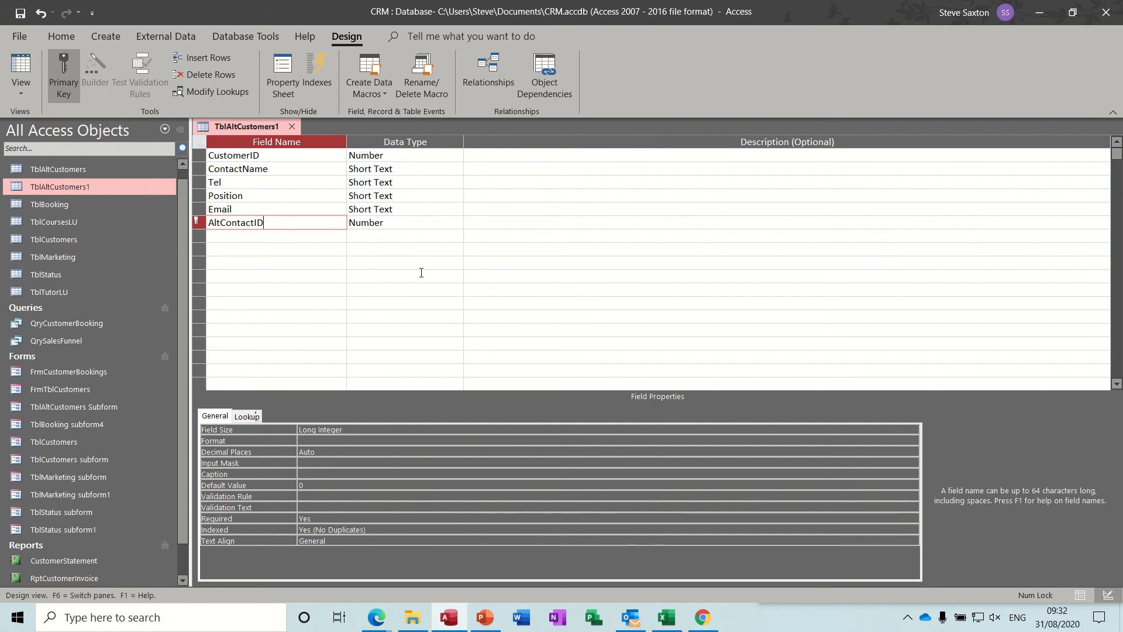
left_click(304, 235)
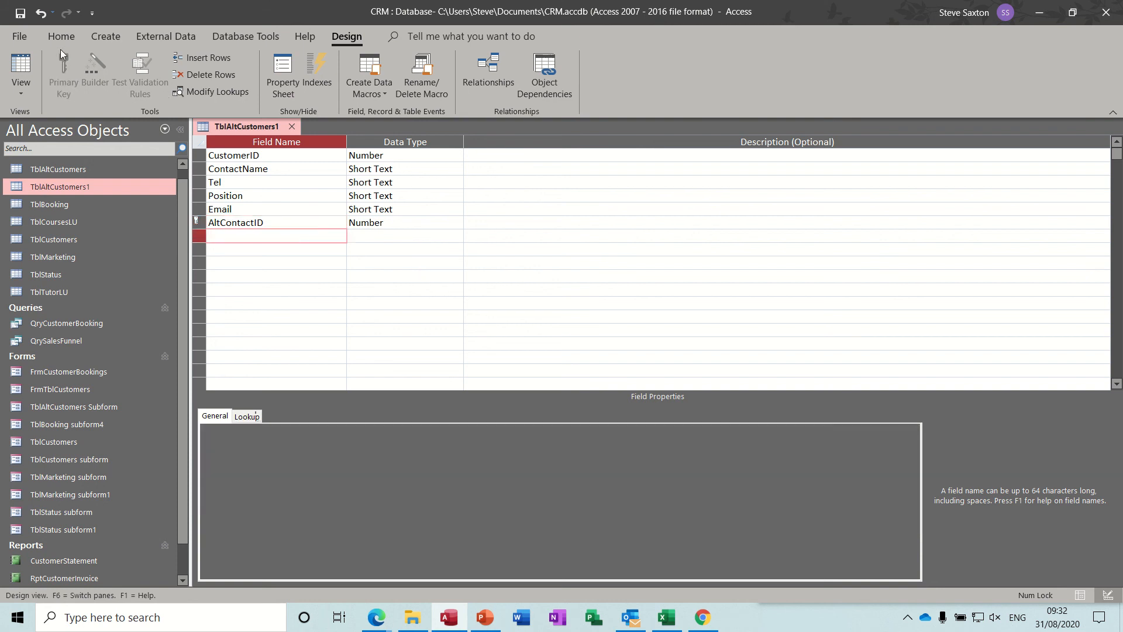
left_click(20, 13)
Set the AltContactID data type to AutoNumber, then save, check and close the table
left_click(404, 223)
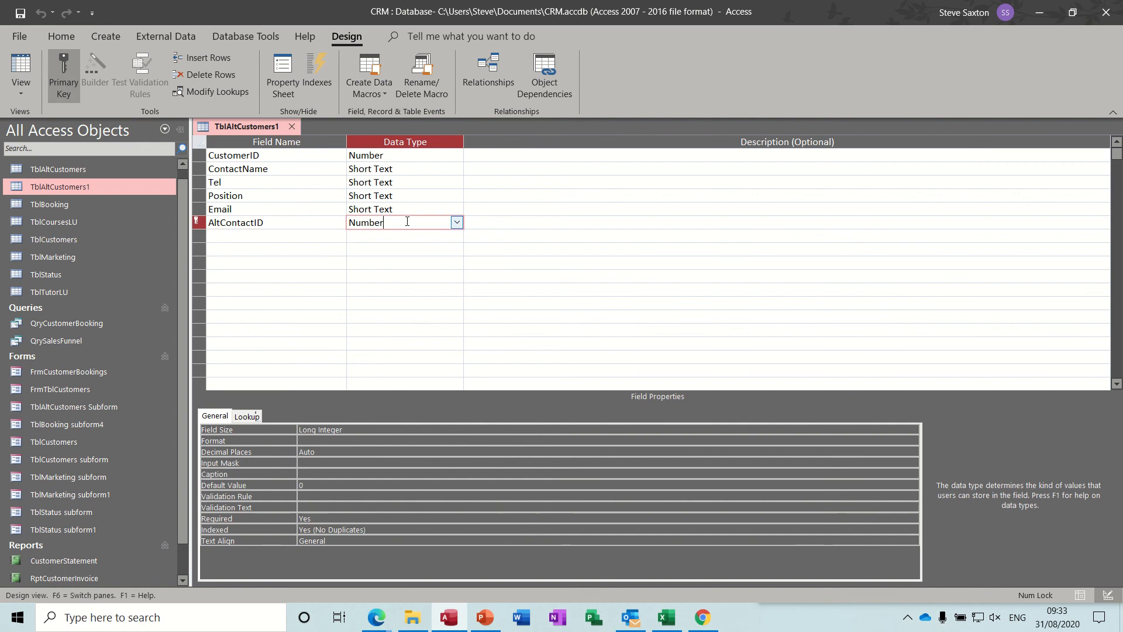
left_click(456, 222)
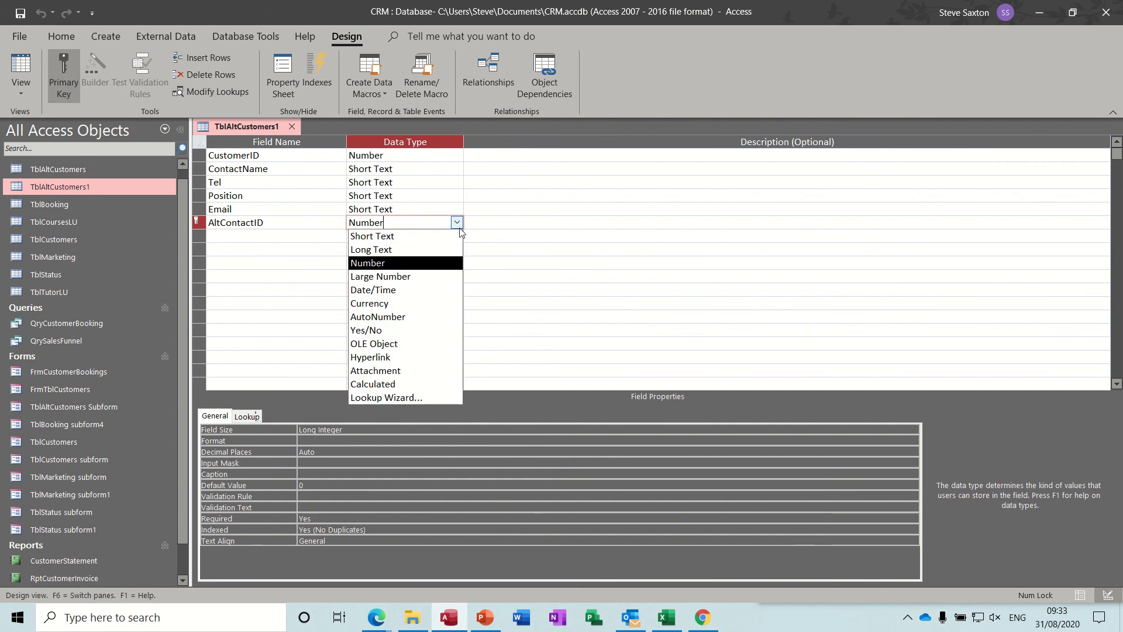
left_click(416, 316)
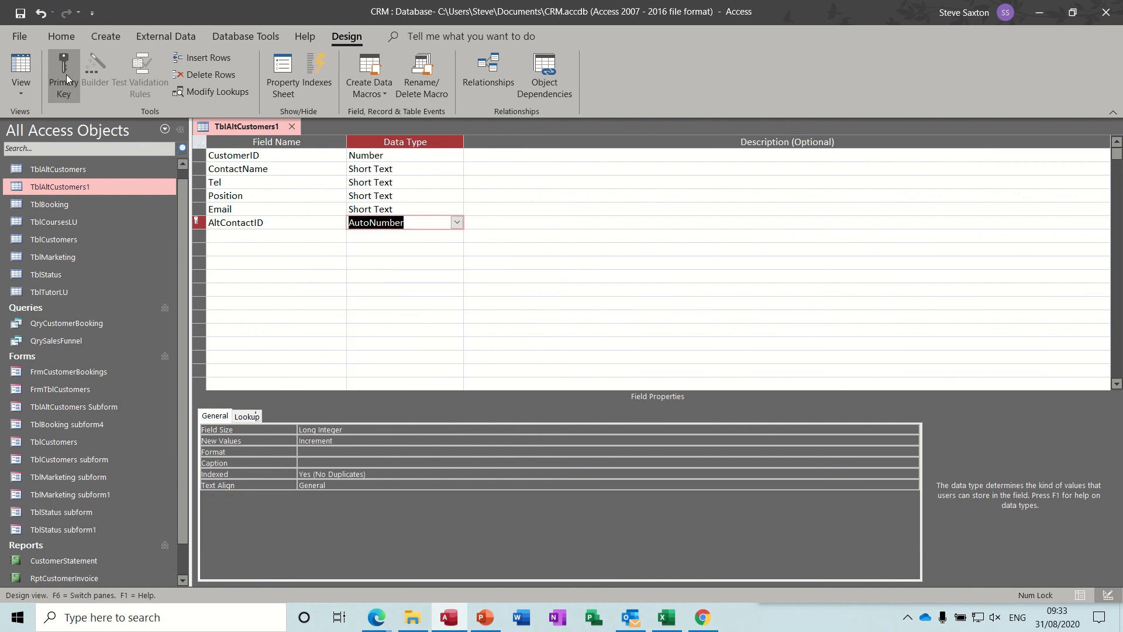
left_click(20, 13)
left_click(20, 69)
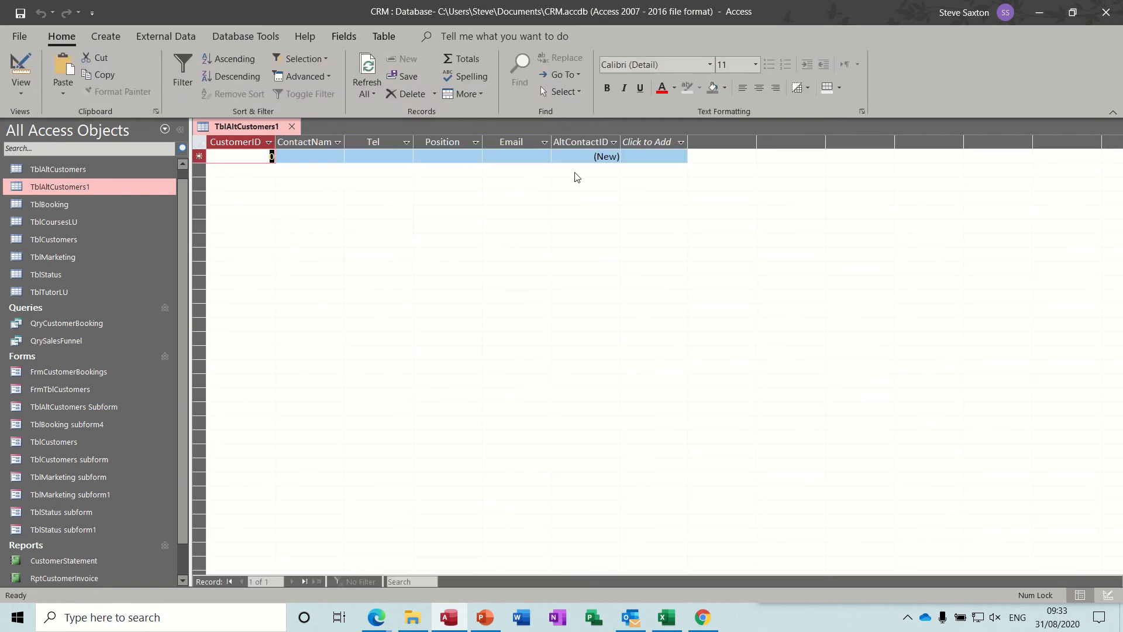
left_click(291, 127)
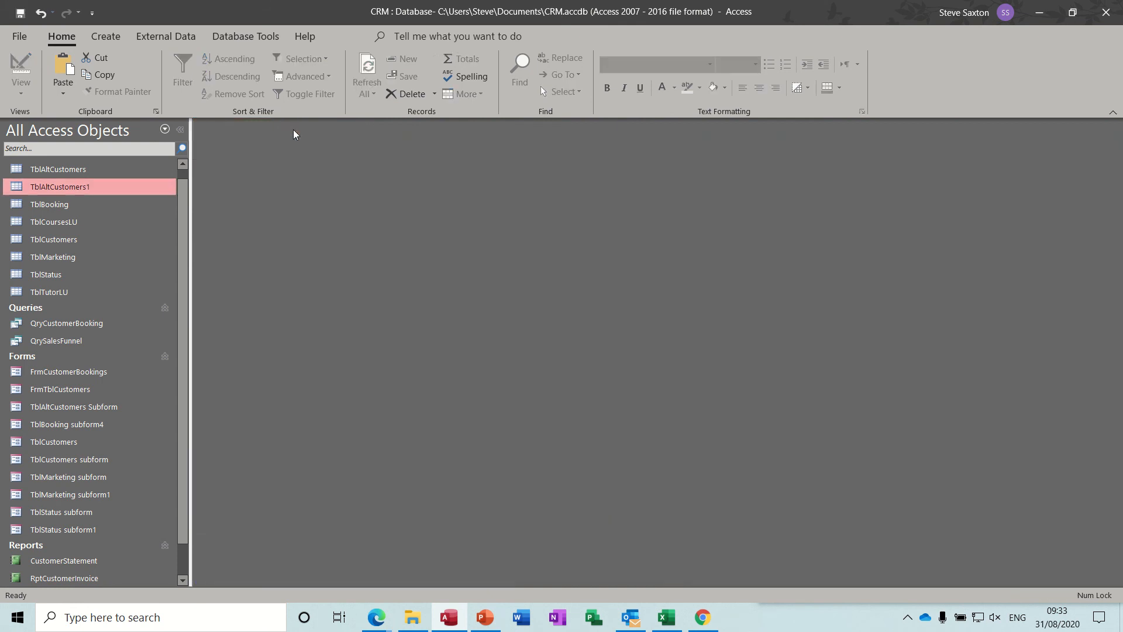
Open the database relationships and replace the TblAltCustomers table with TblAltCustomers1 below TblStatus
left_click(153, 37)
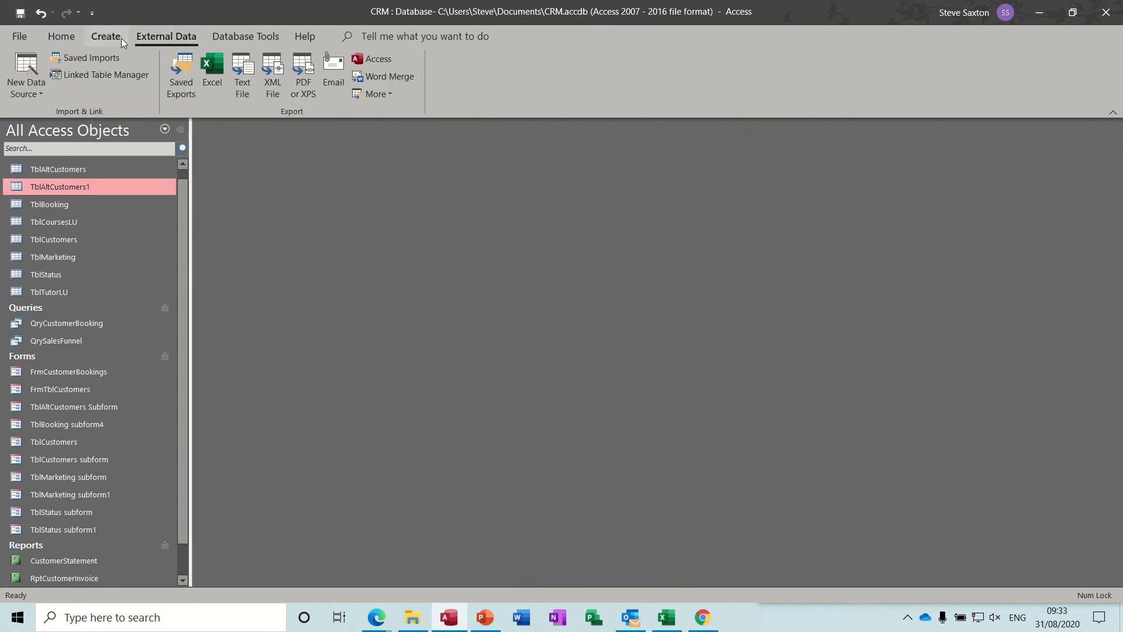
left_click(214, 40)
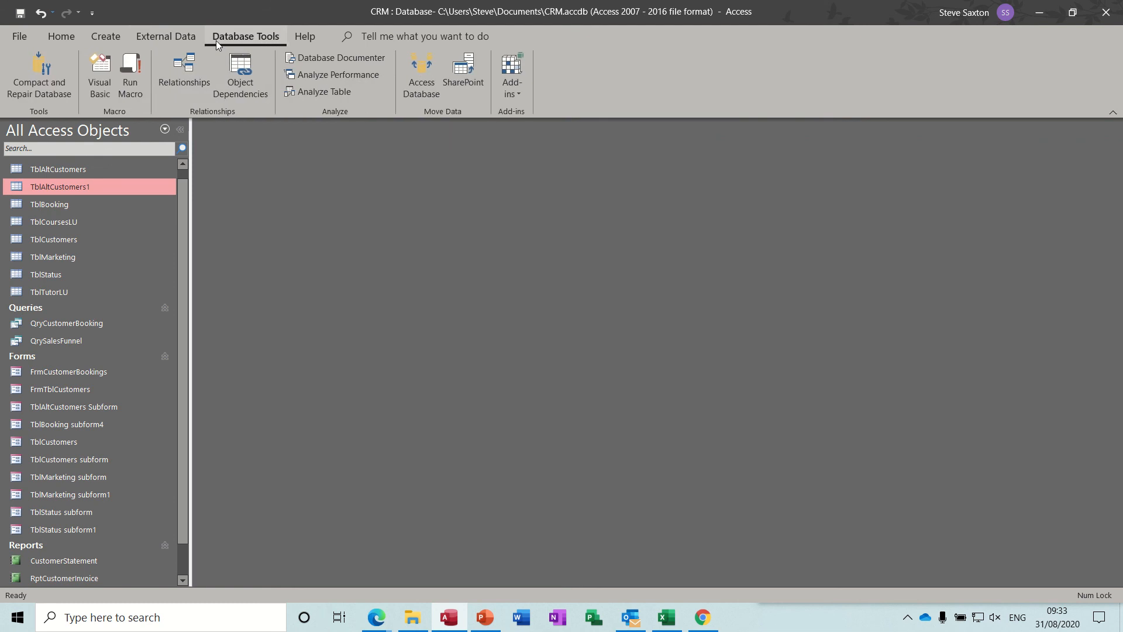
left_click(191, 69)
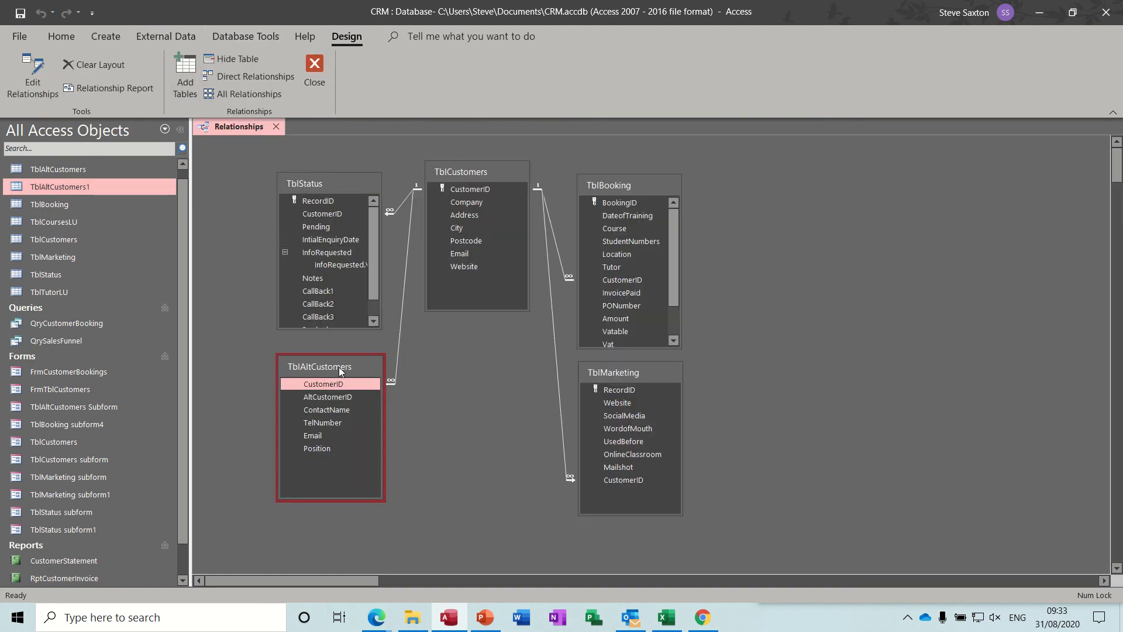
key("Delete")
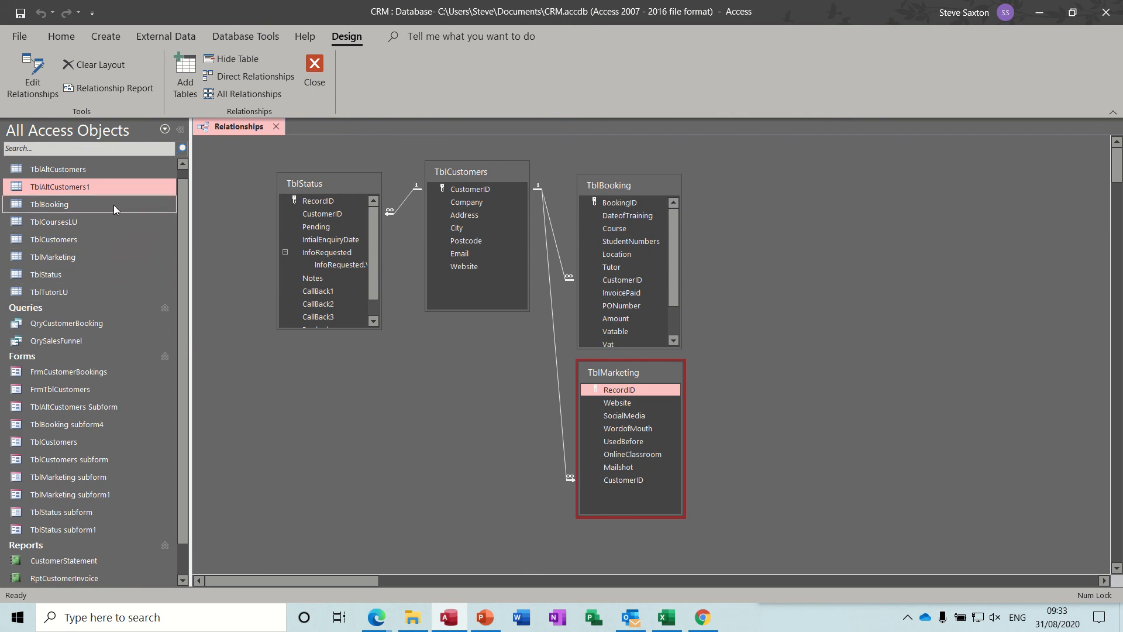
left_click_drag(100, 189, 310, 402)
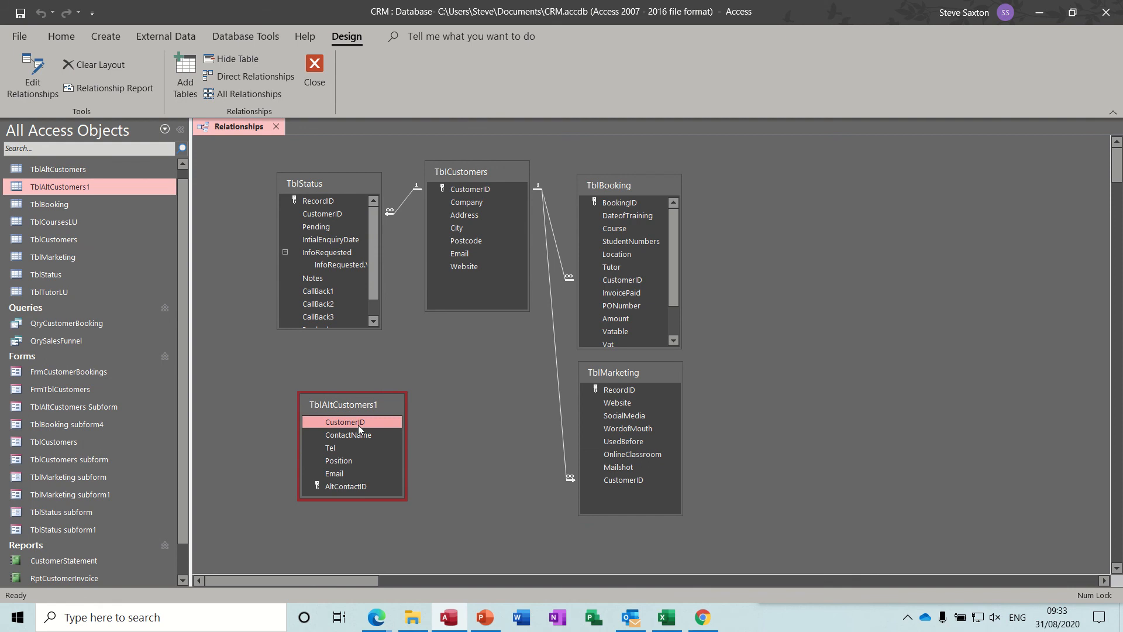
Relate CustomerID in TblAltCustomers1 to CustomerID in TblCustomers, enforcing referential integrity
left_click_drag(358, 425, 469, 191)
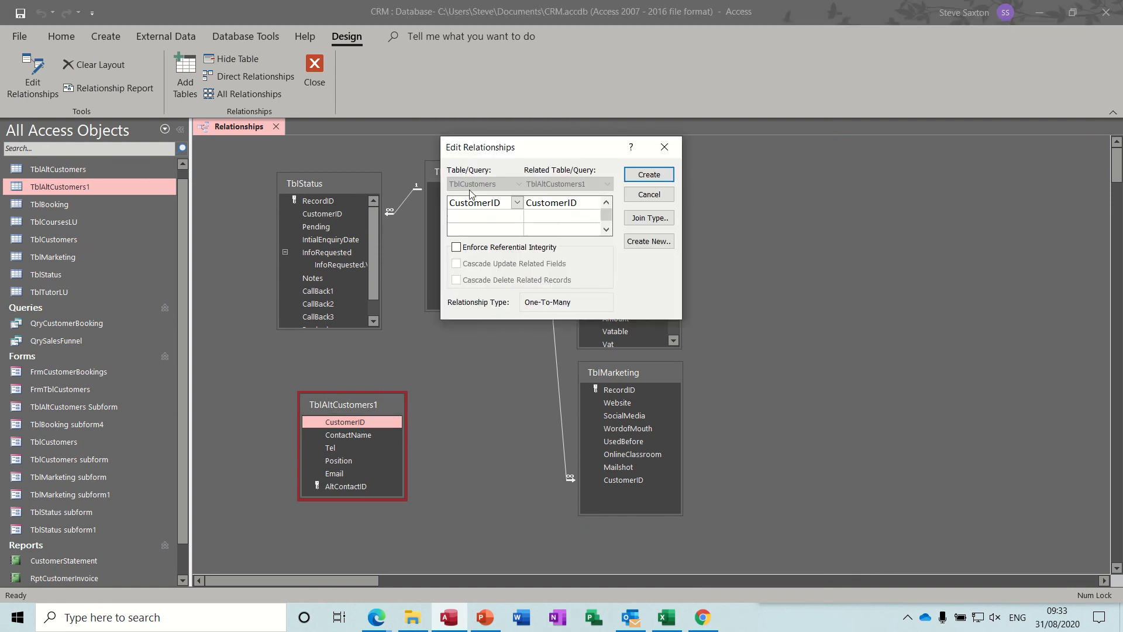
left_click(461, 249)
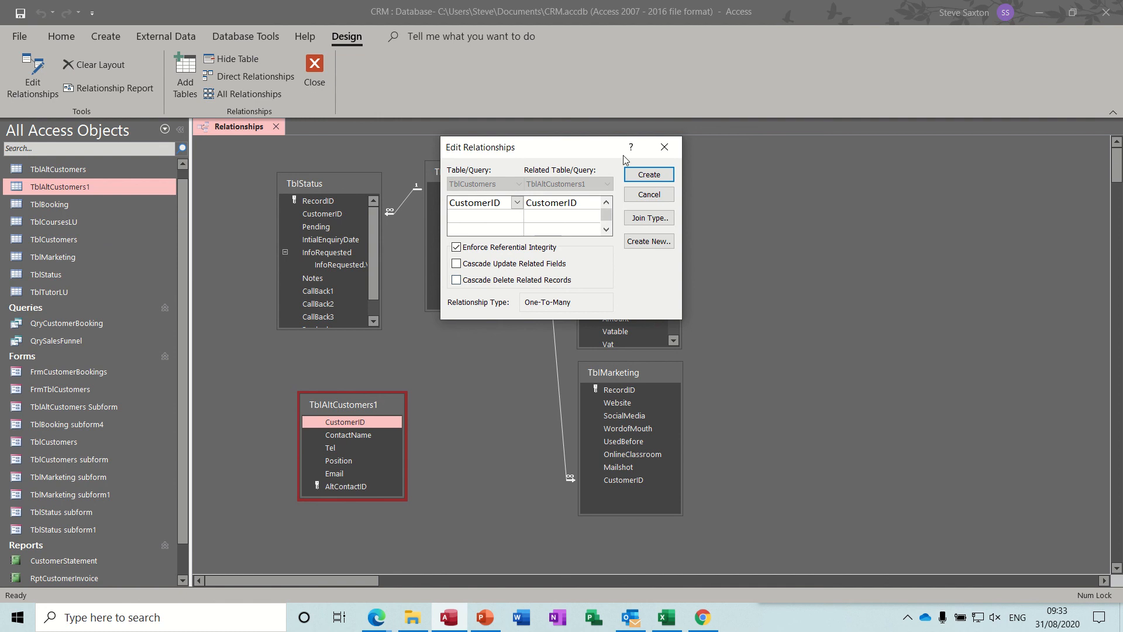
left_click(643, 177)
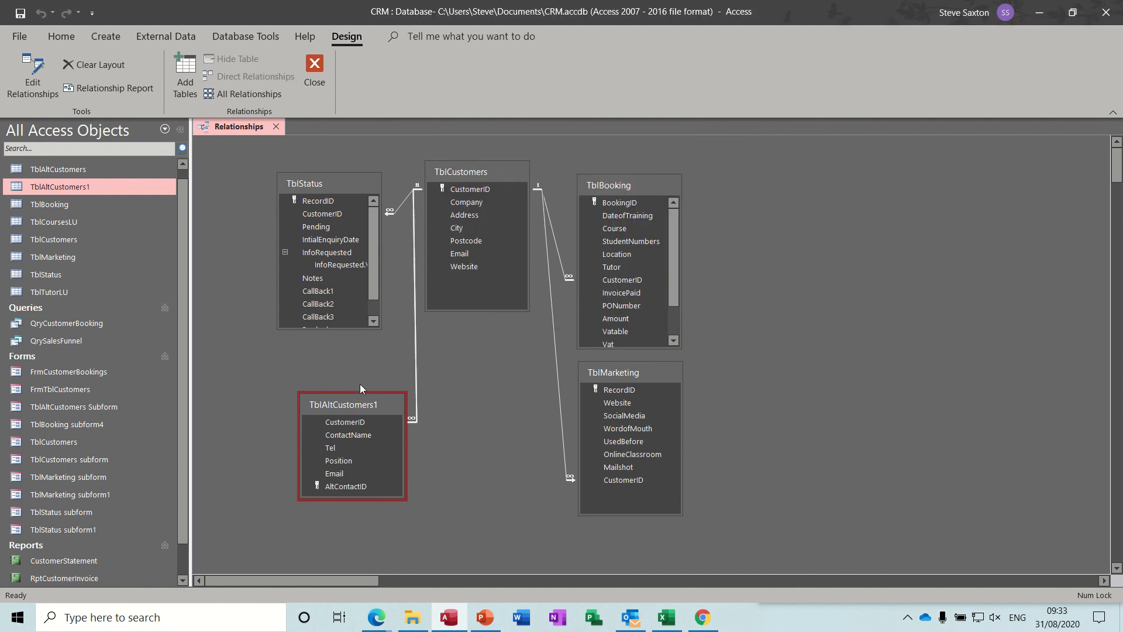
Move TblAltCustomers1 closer beneath TblStatus, then save and close the relationships layout
left_click_drag(355, 401, 326, 374)
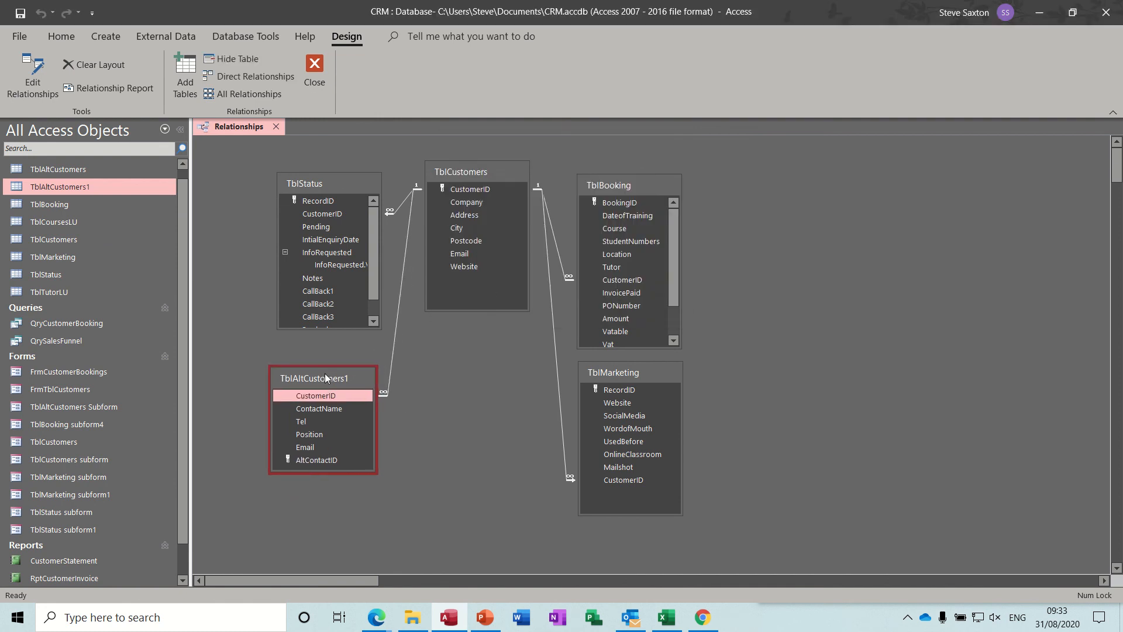
left_click(20, 13)
left_click(316, 71)
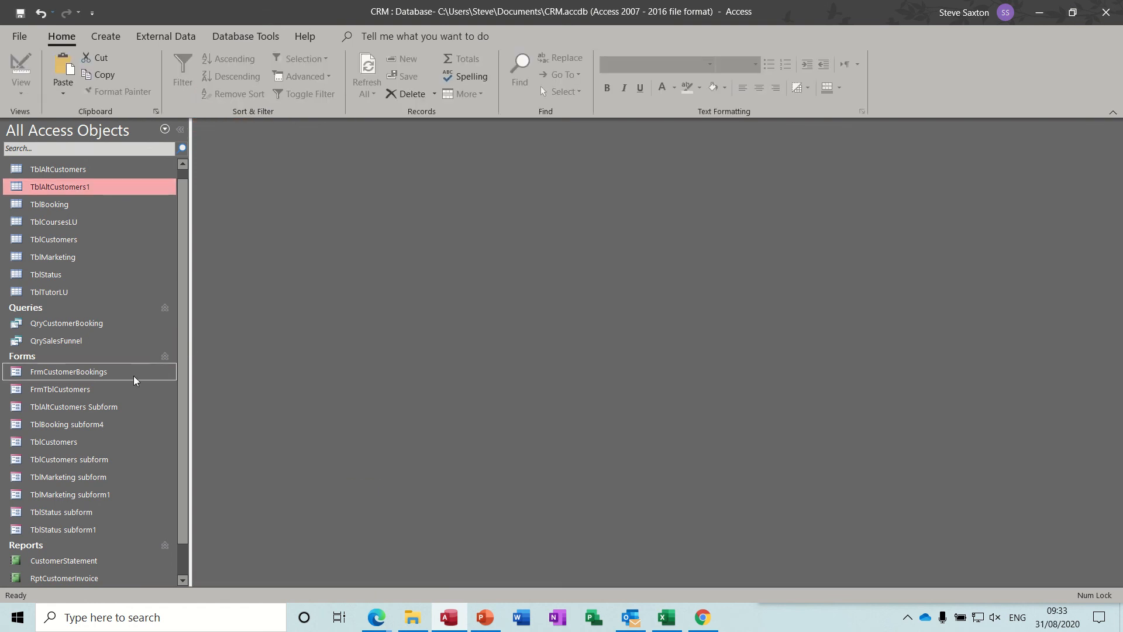
Open the FrmTblCustomers form in Design View and extend its Detail section to about 12 cm high
double_click(82, 390)
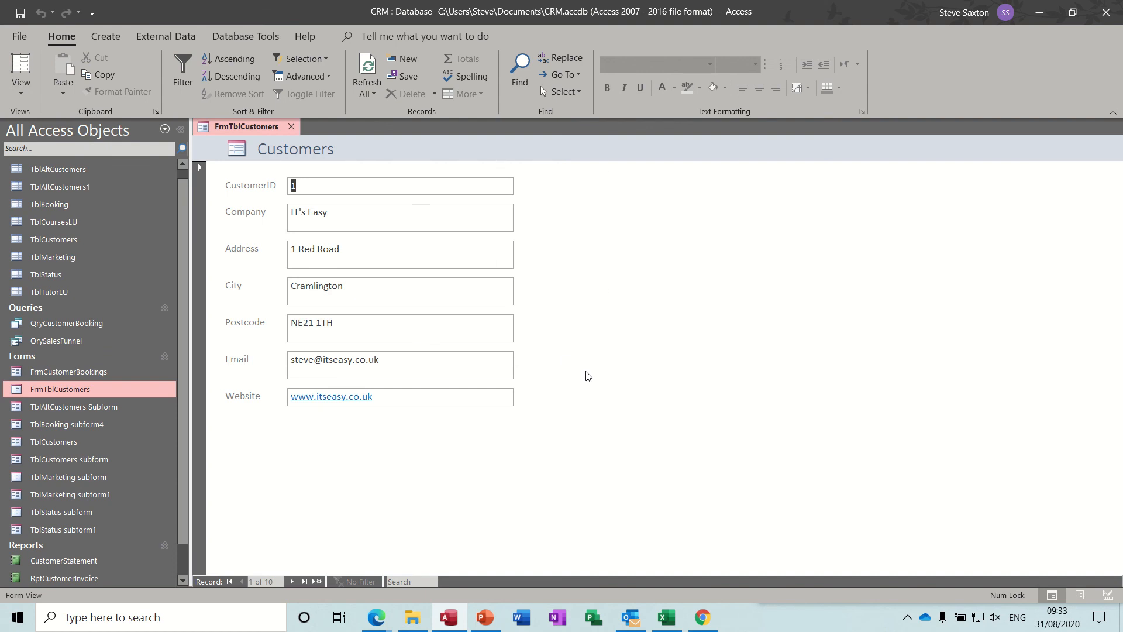
left_click(21, 88)
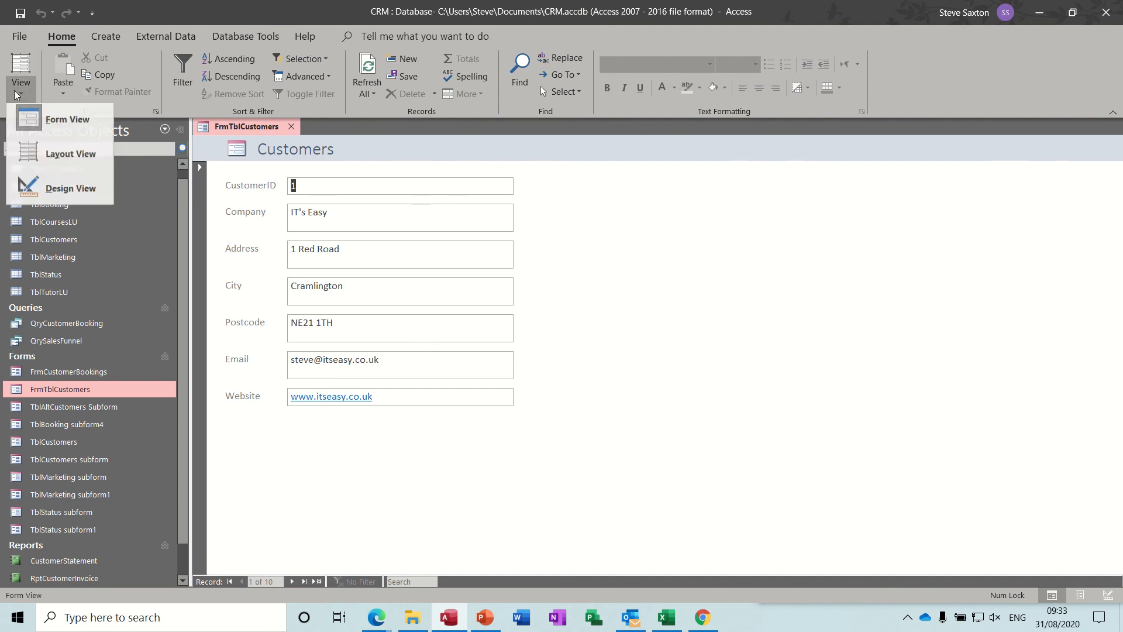
left_click(64, 193)
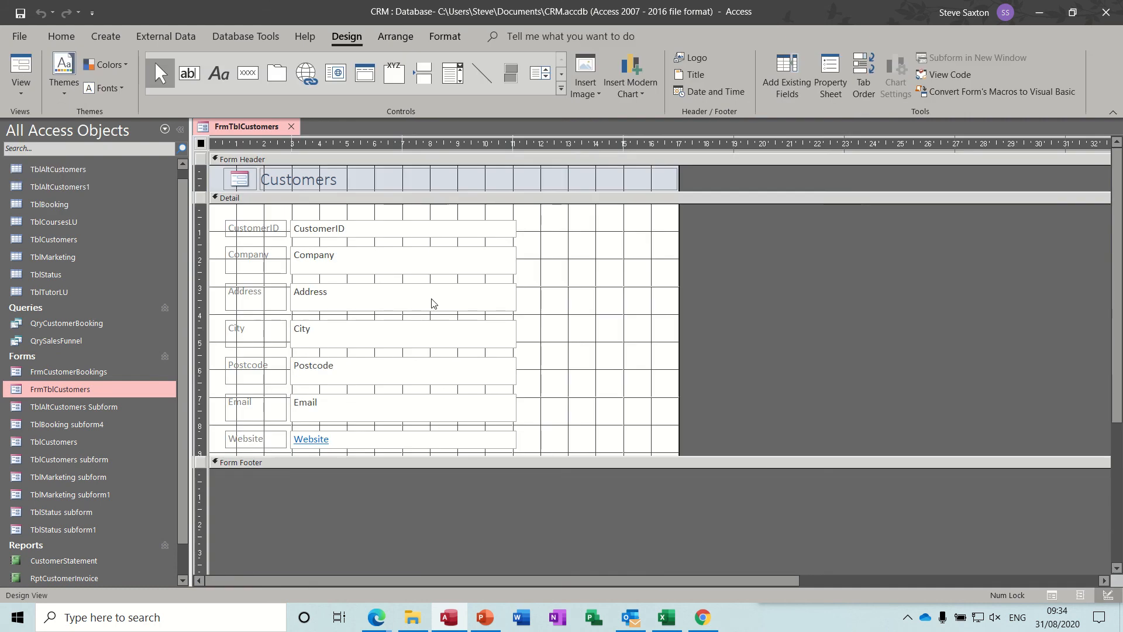
left_click_drag(516, 457, 524, 540)
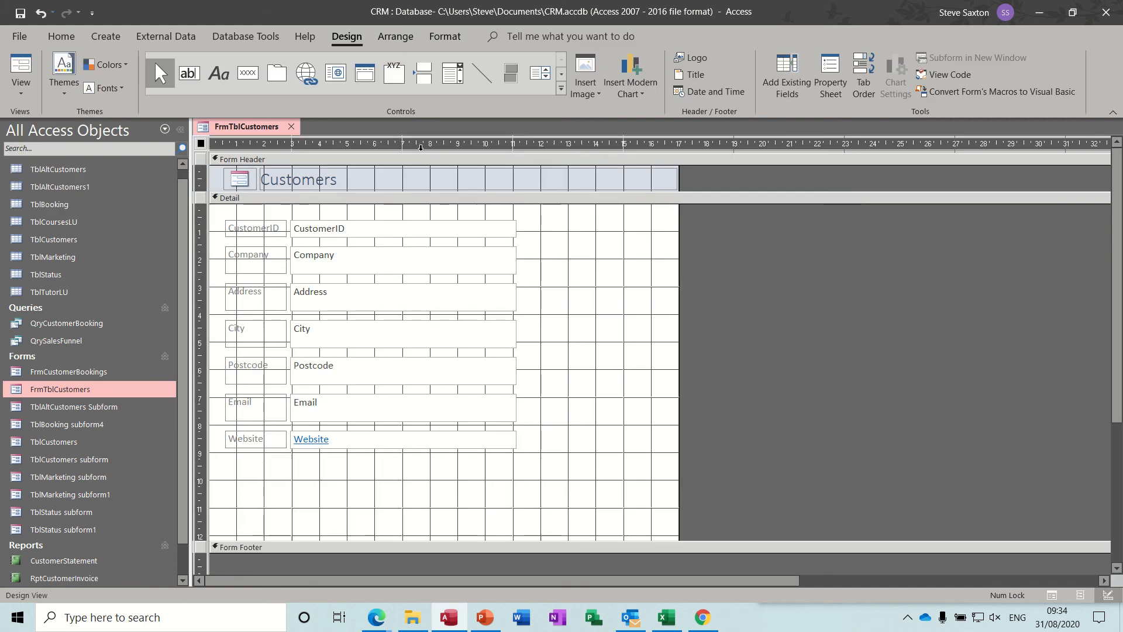
Insert a subform control about 21 cm wide and 2 cm high below the Website field, using existing tables and queries as its data
left_click(561, 89)
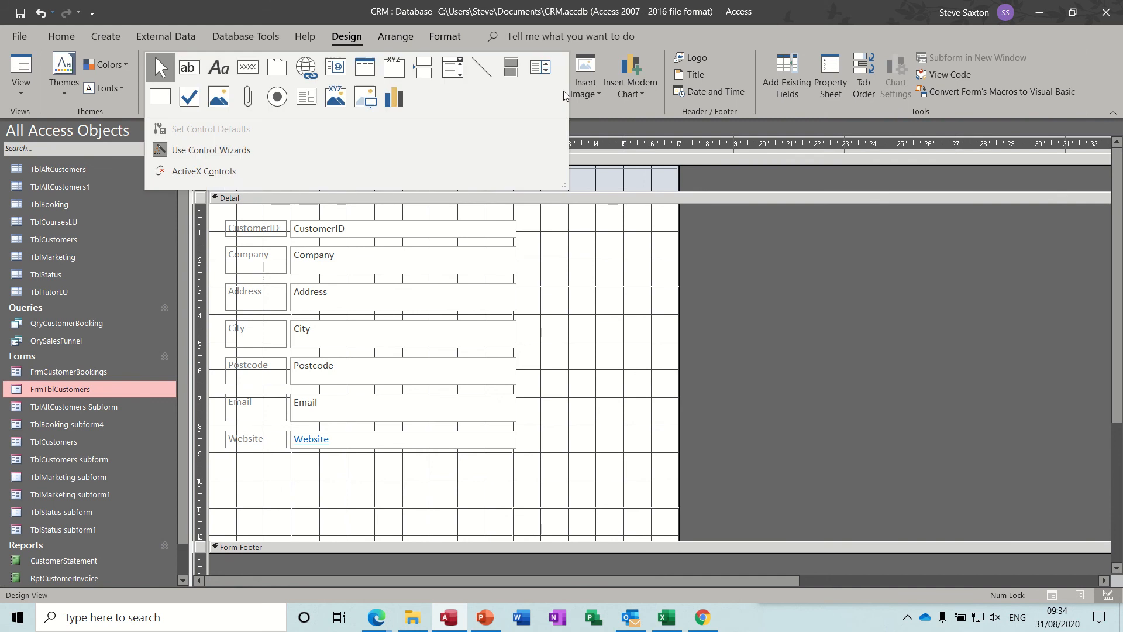
left_click(306, 96)
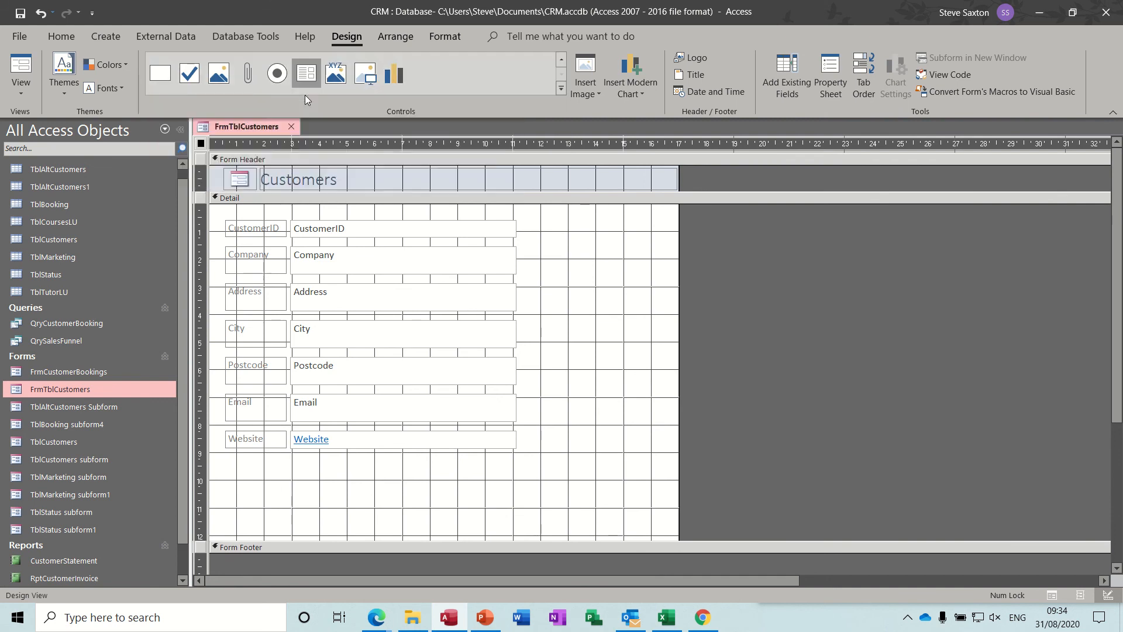
left_click_drag(267, 464, 858, 524)
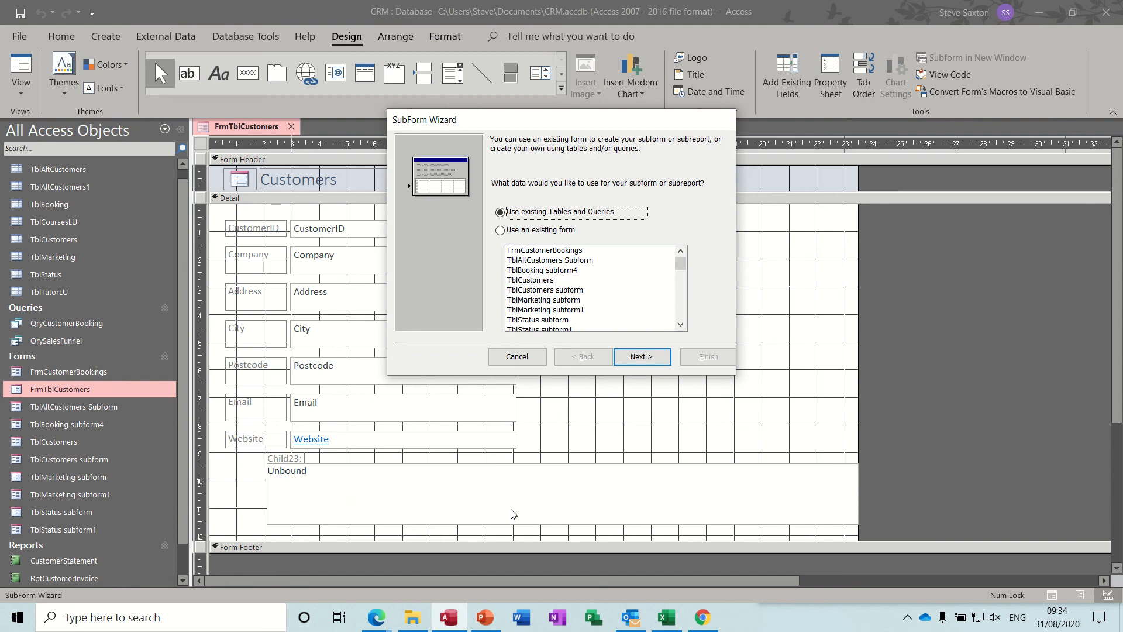
left_click(640, 357)
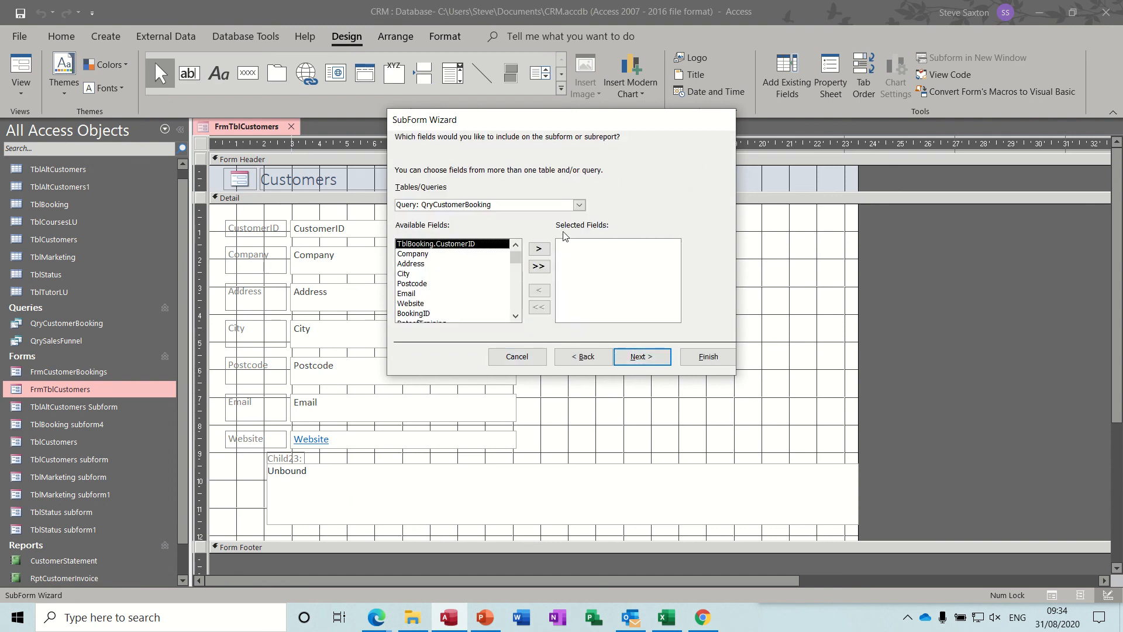
Include all fields of TblAltCustomers1 except CustomerID in the subform
left_click(580, 205)
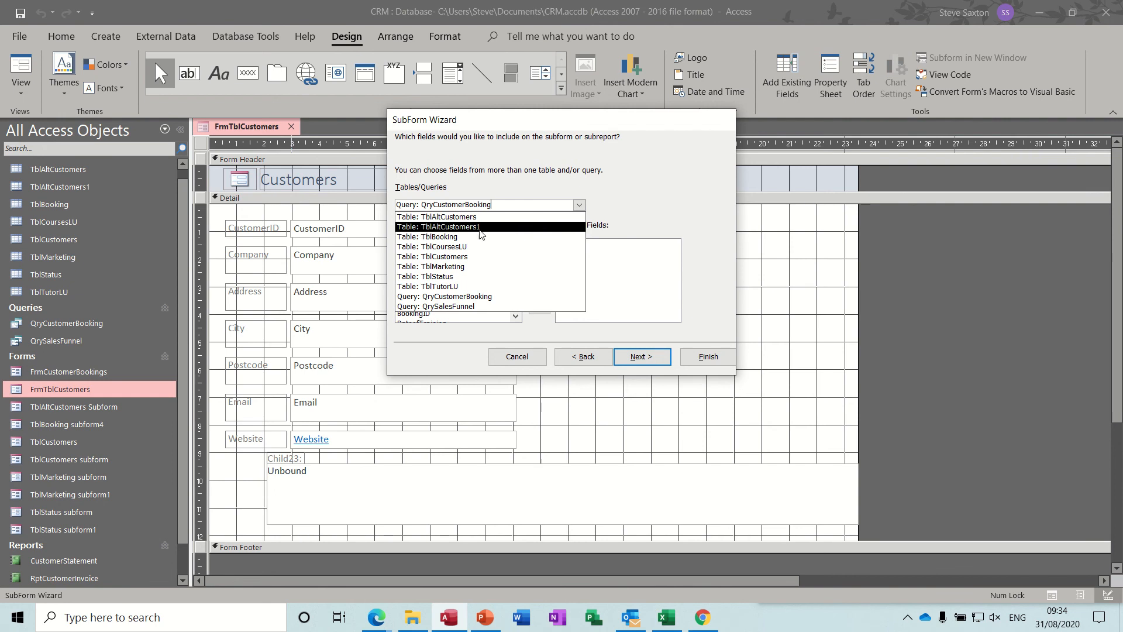
left_click(485, 235)
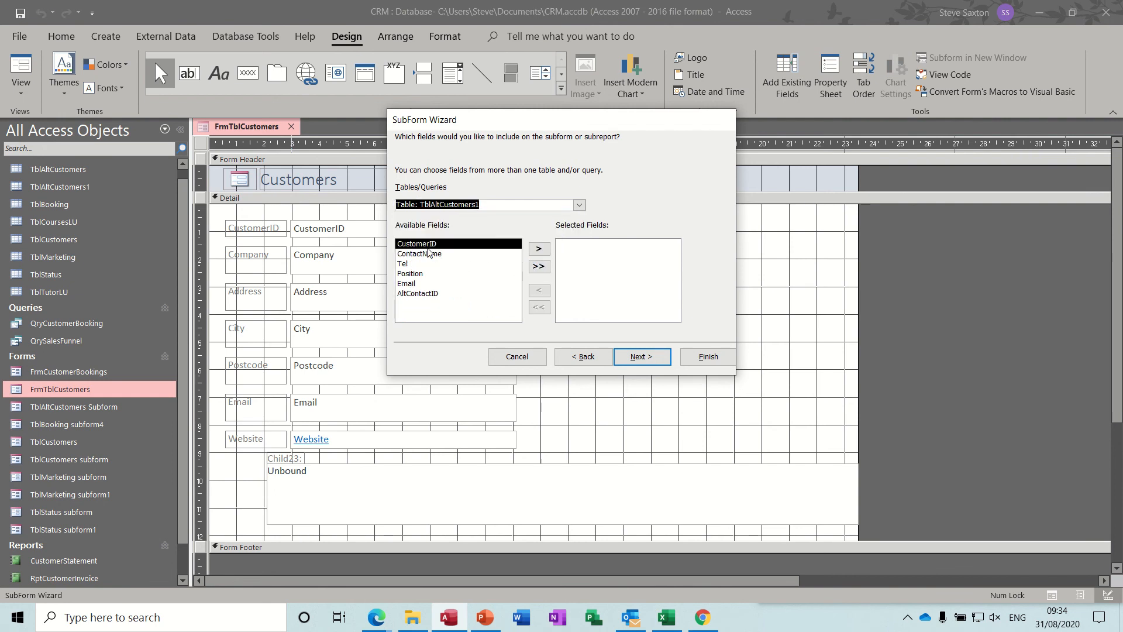
left_click(541, 267)
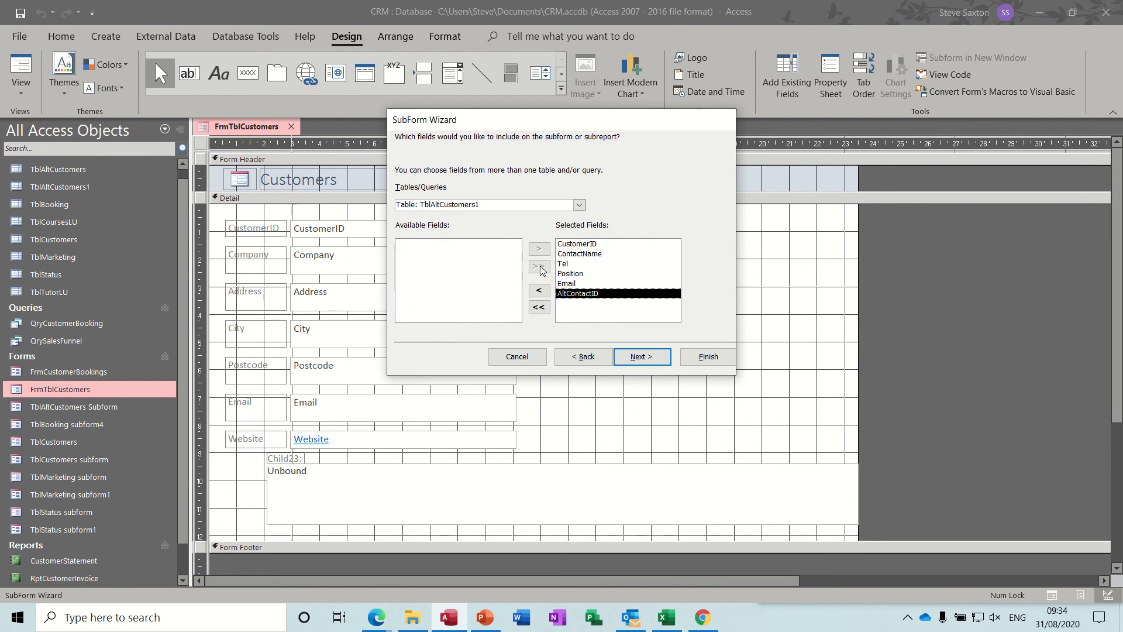
left_click(573, 245)
left_click(537, 292)
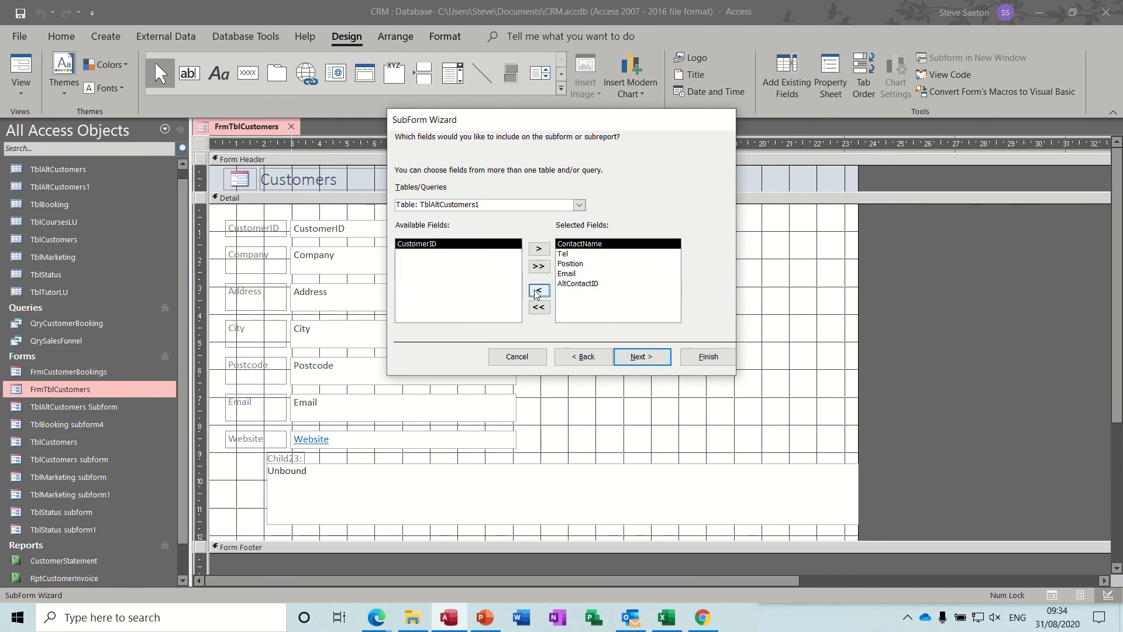
Link the subform to TblCustomers using CustomerID, name it t and finish creating it
left_click(636, 358)
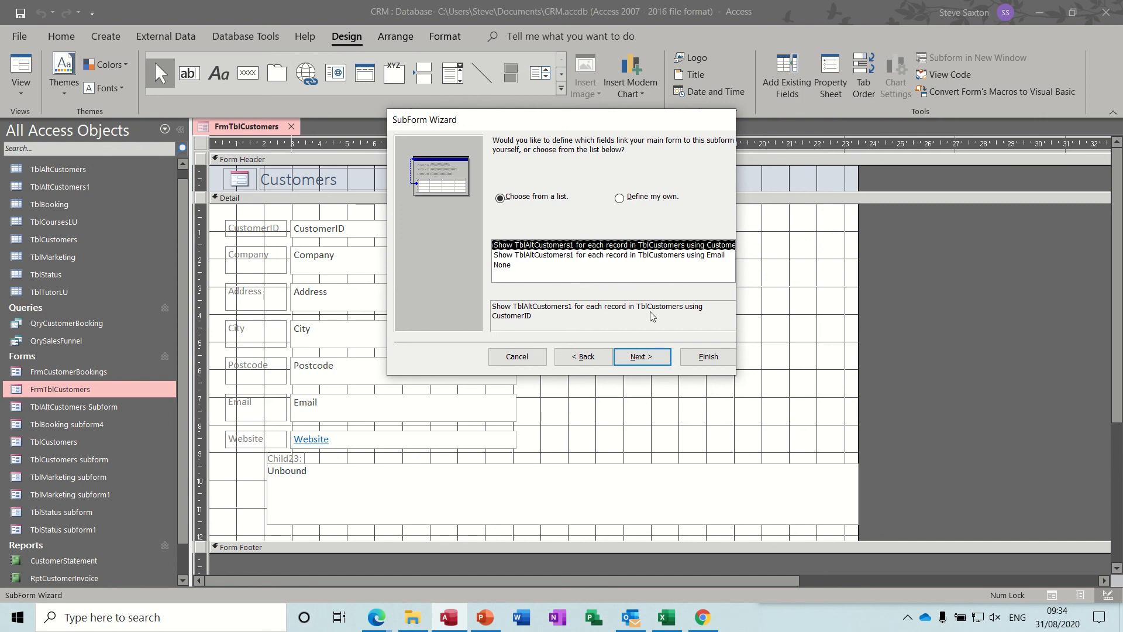
left_click(647, 359)
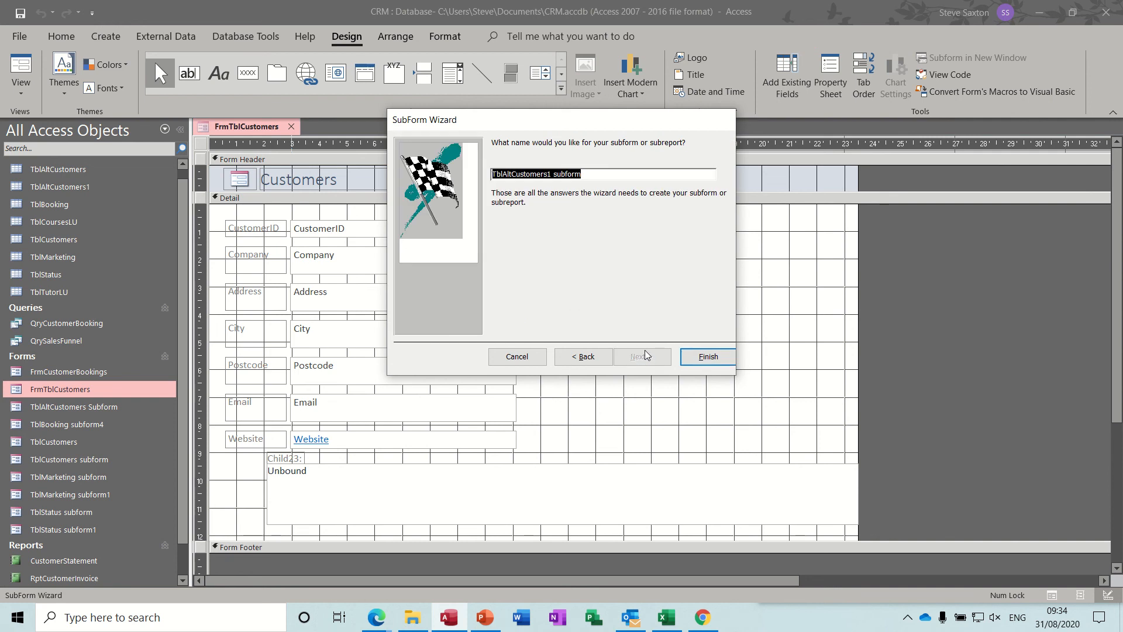
key("Delete")
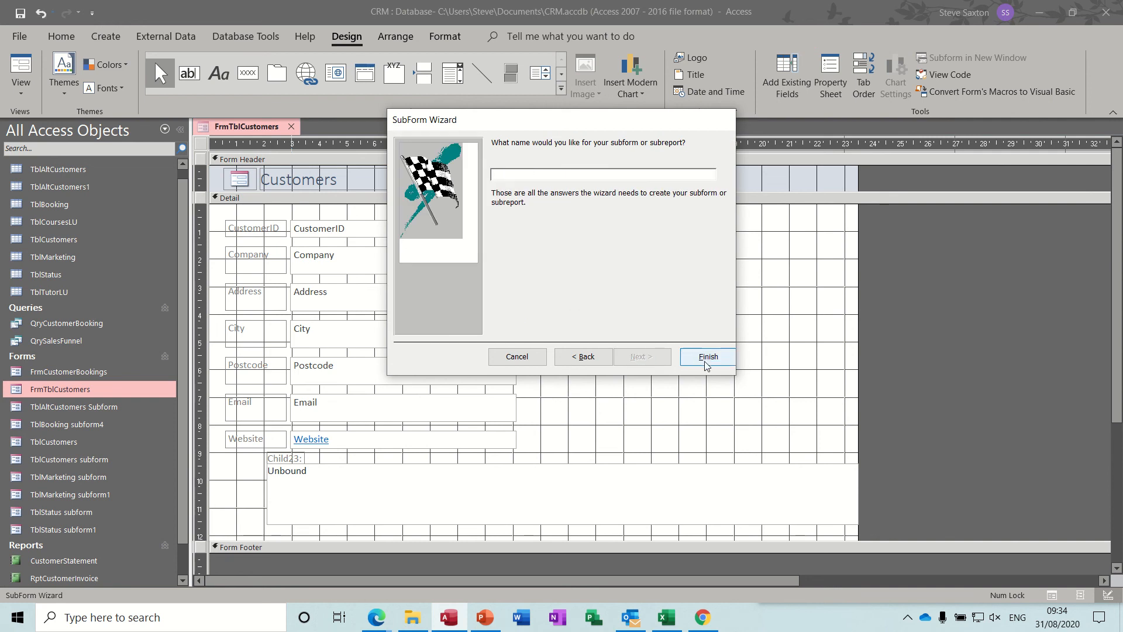
left_click(707, 363)
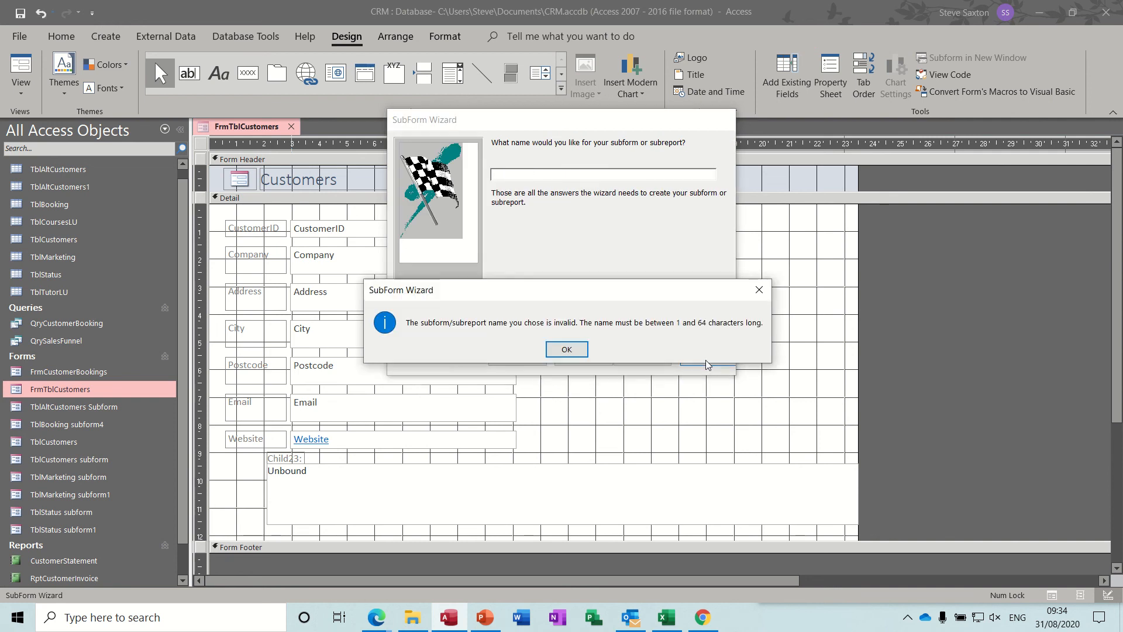
left_click(572, 354)
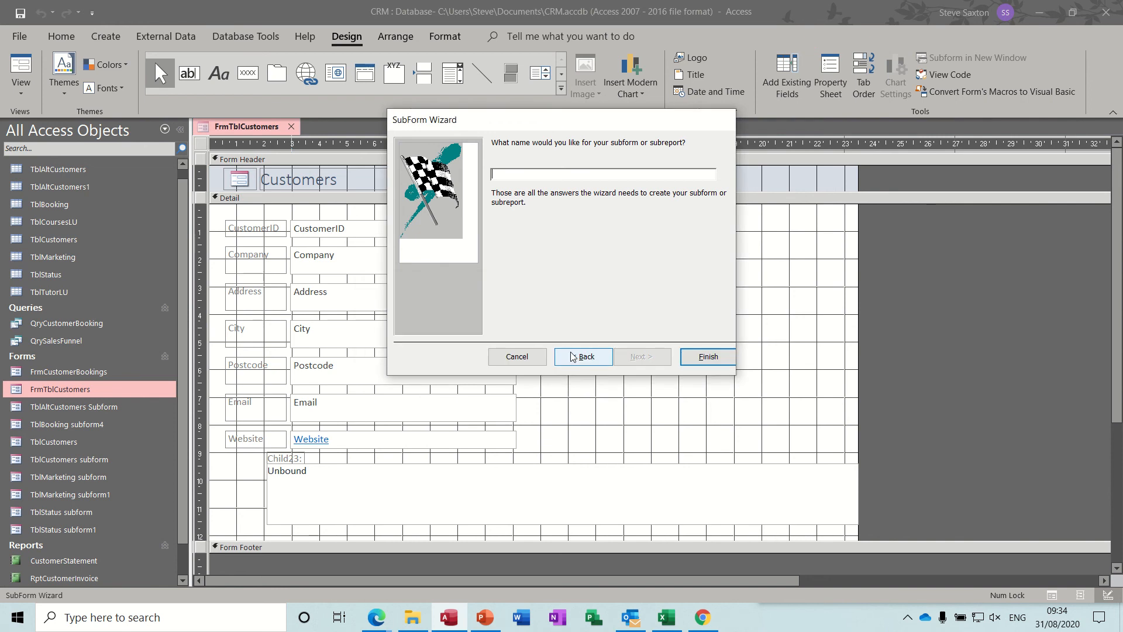
type("t")
left_click(685, 360)
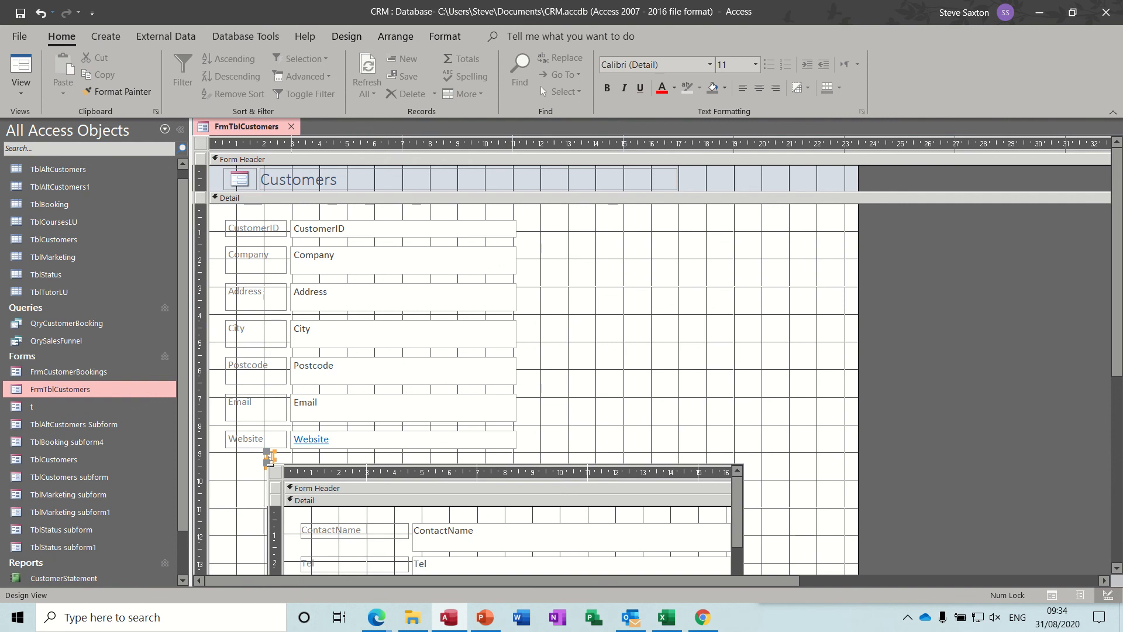
Remove the subform's label and place the subform directly beneath the Website field, widened to about 23 cm
left_click(313, 482)
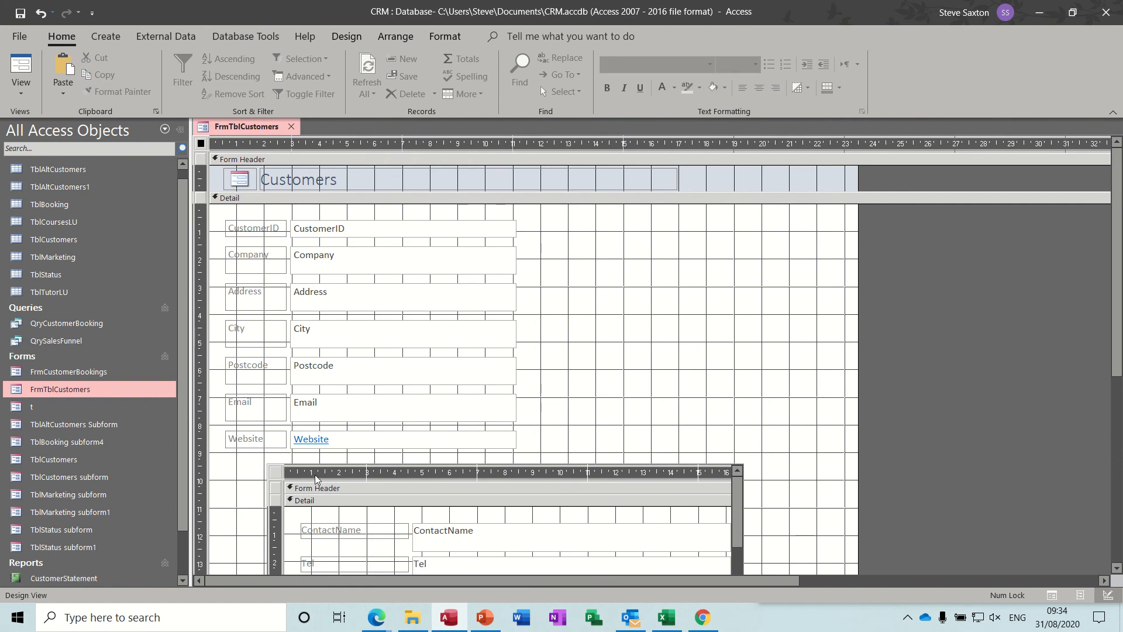
left_click_drag(313, 482, 276, 469)
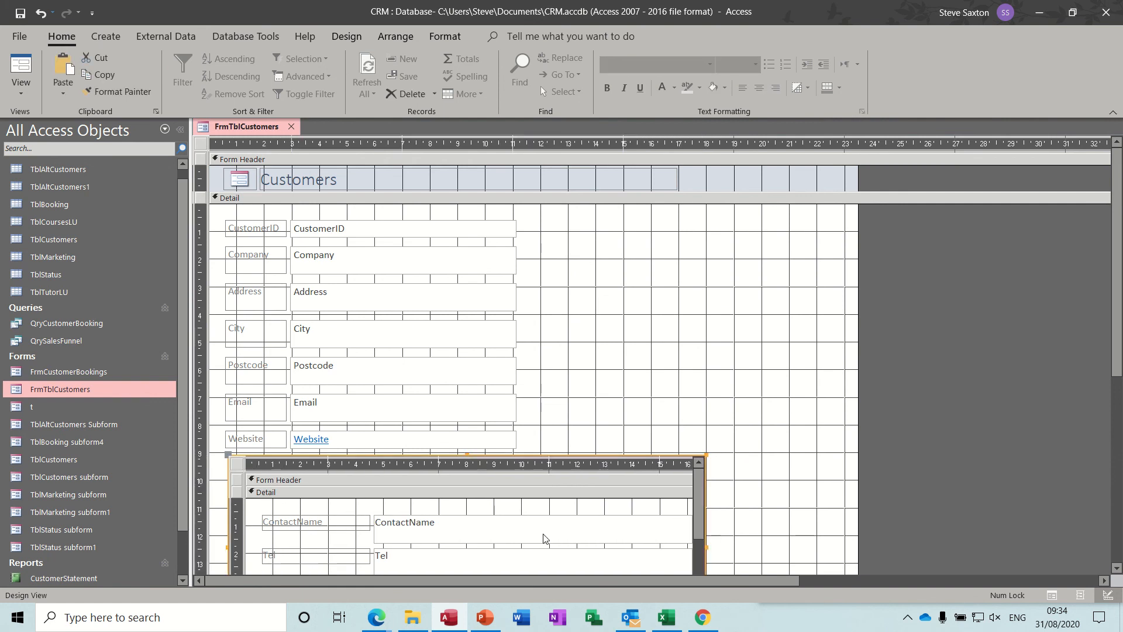
left_click_drag(706, 547, 875, 500)
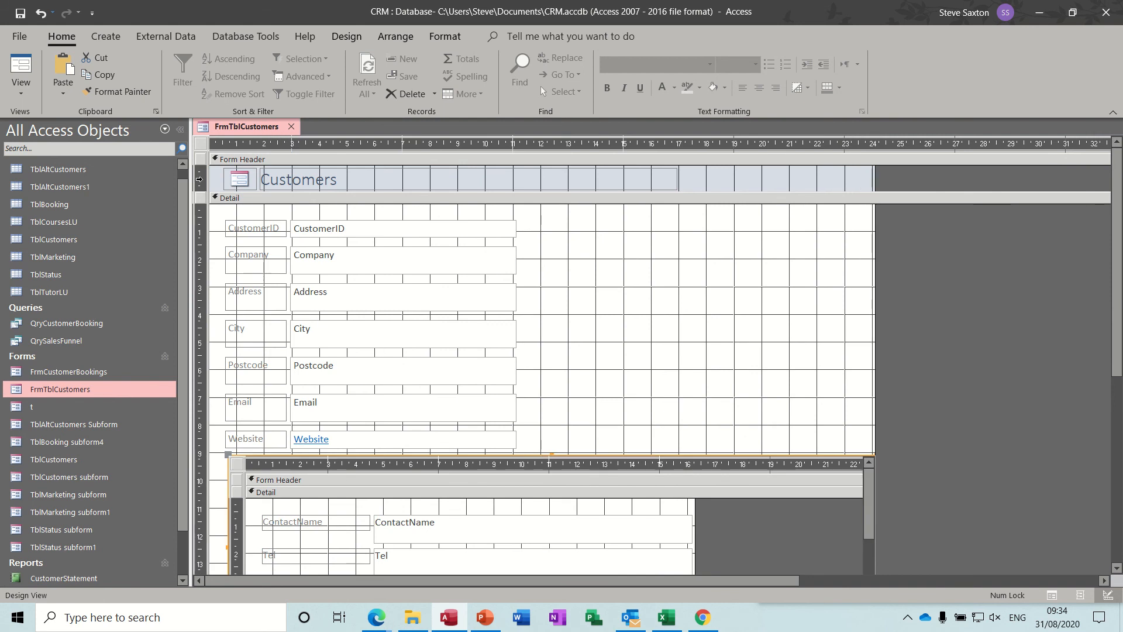
Show FrmTblCustomers in Form View and remove the AltContactID column from the subform datasheet
left_click(21, 65)
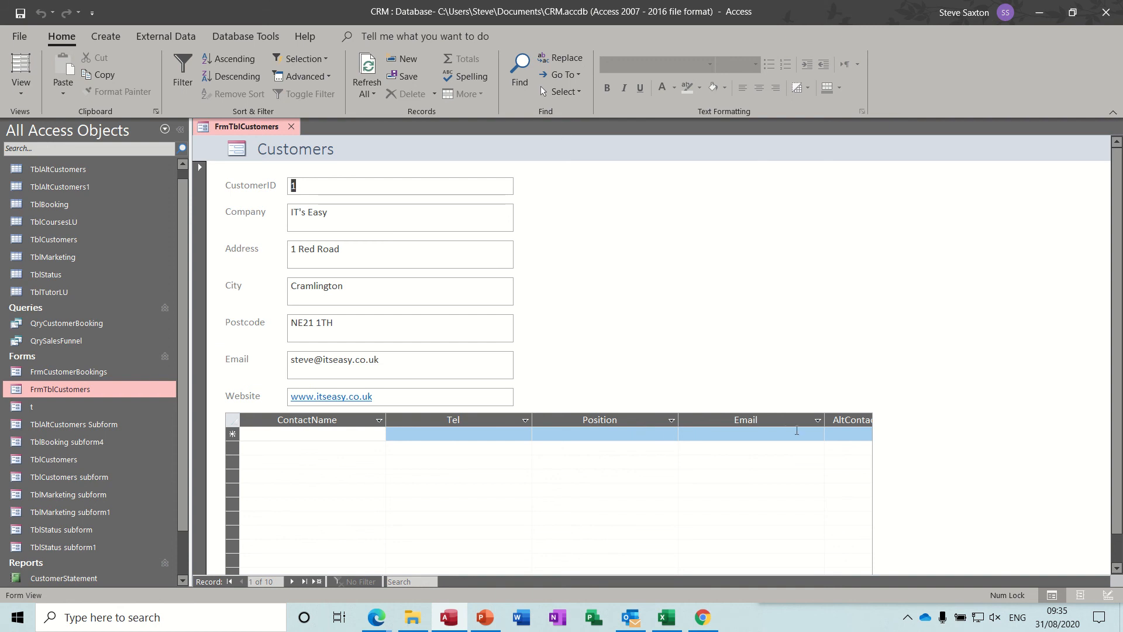
left_click(841, 417)
key("Delete")
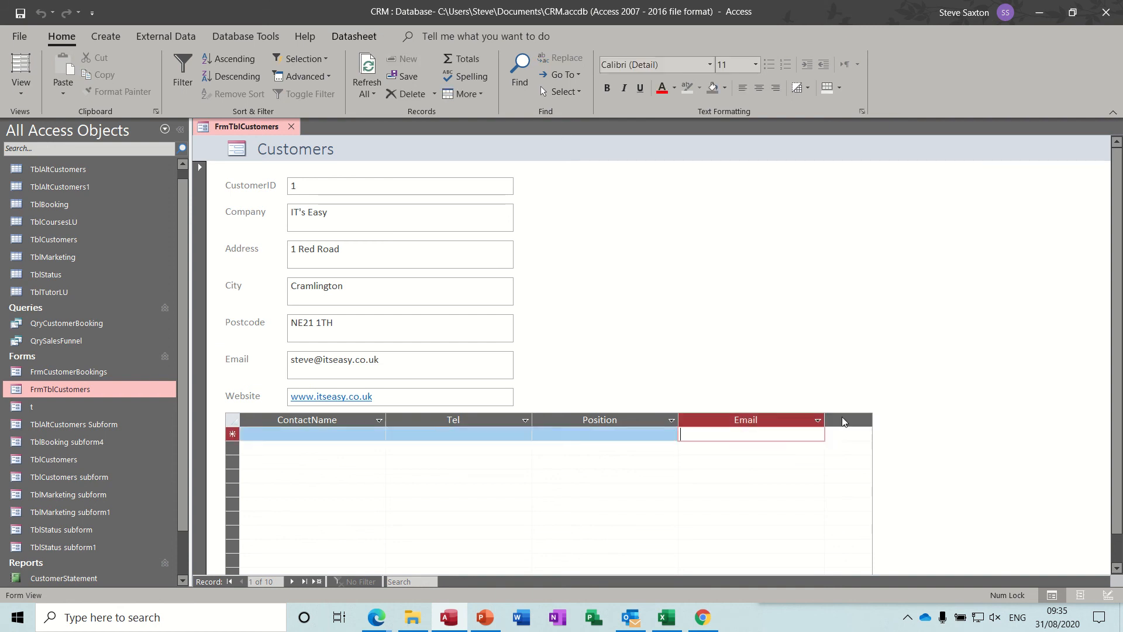
Start the first alternative contact for IT's Easy with the contact's full name and telephone number
left_click(308, 432)
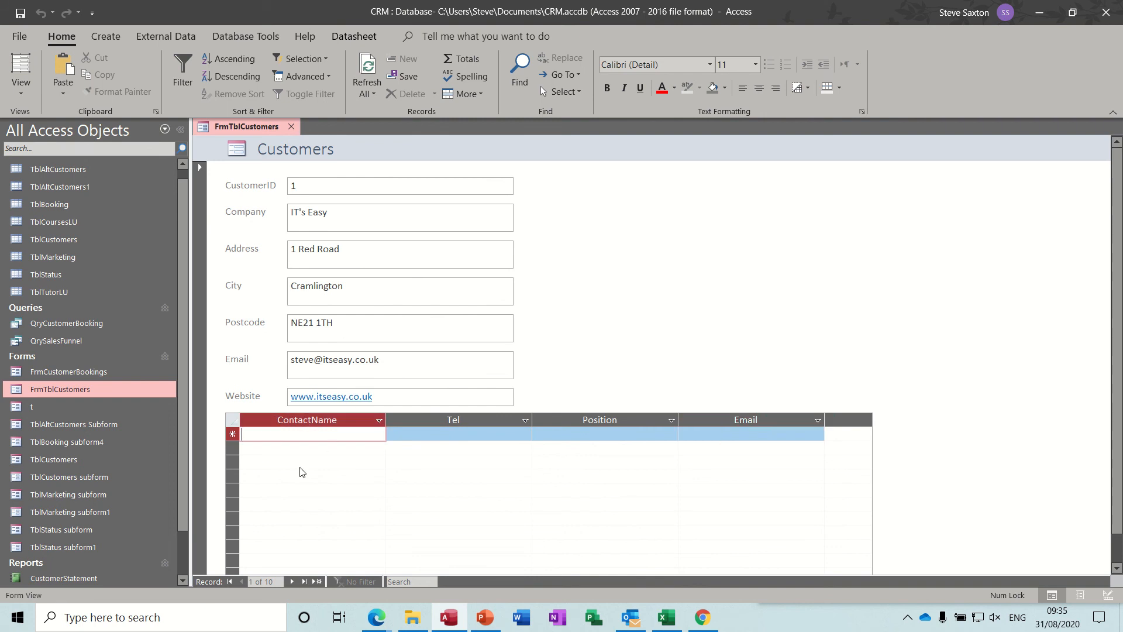
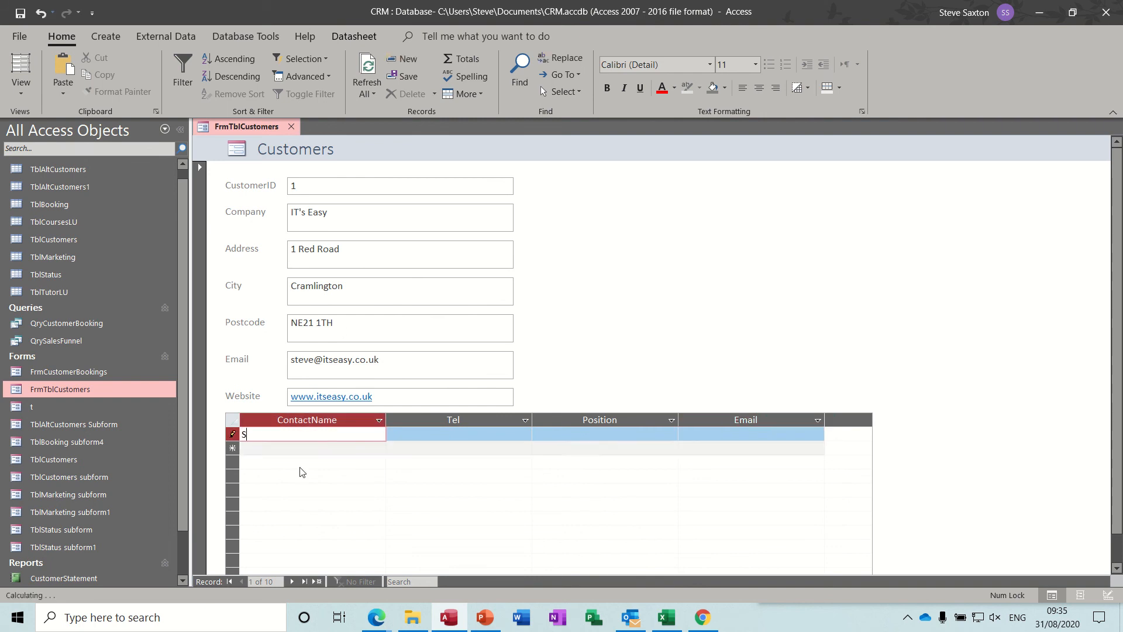
key("Tab")
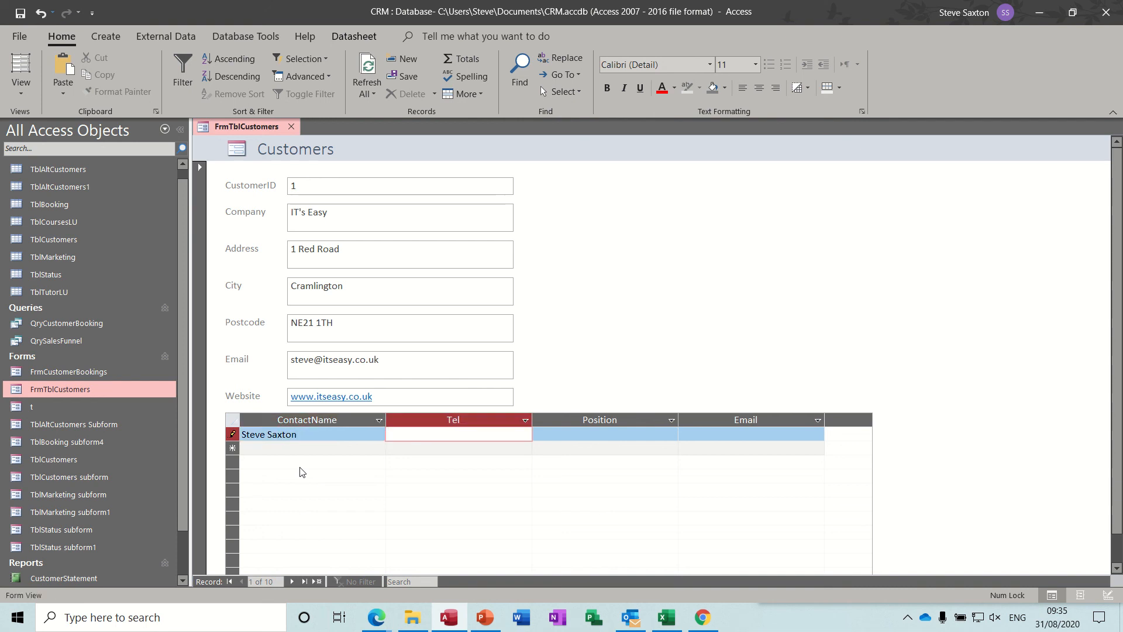
Set the first IT's Easy contact's position to Owner and fill in the contact's e-mail
key("Tab")
type("Owner")
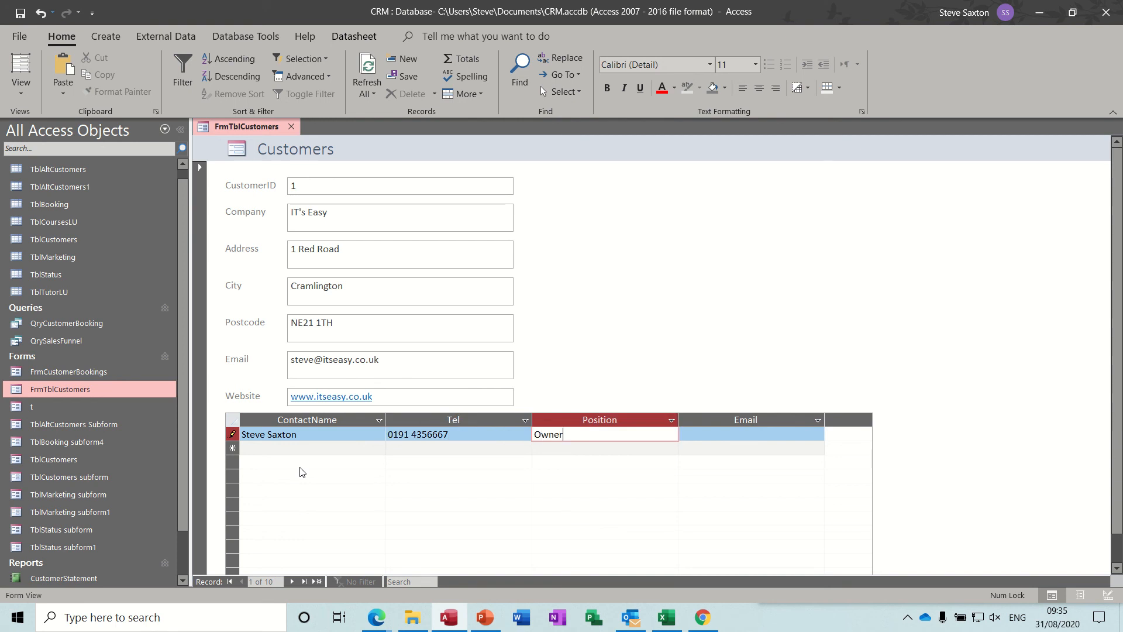
key("Tab")
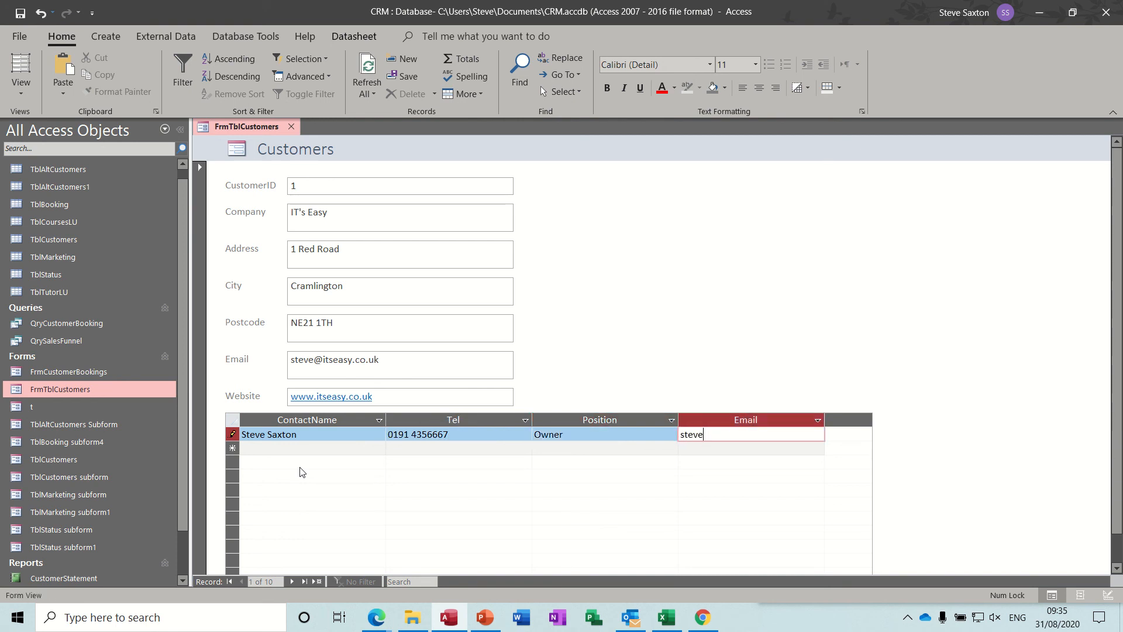
Add a second contact row for IT's Easy with the contact's full name, leaving Tel blank
left_click(278, 449)
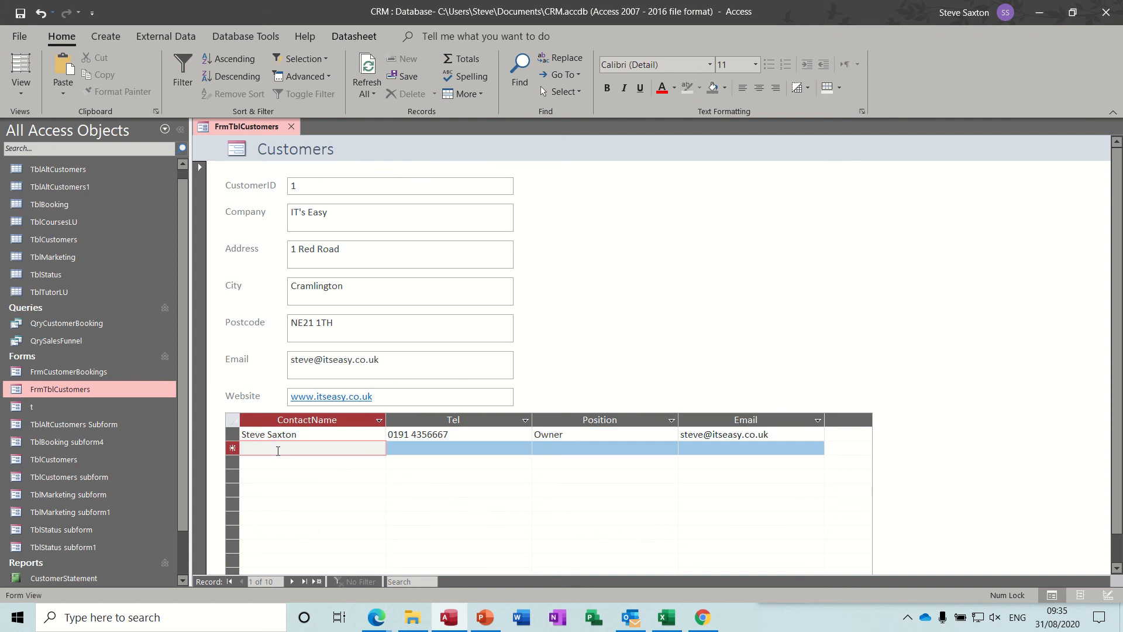
key("Tab")
Set the second IT's Easy contact's position to Trainer and fill in the contact's e-mail
key("Tab")
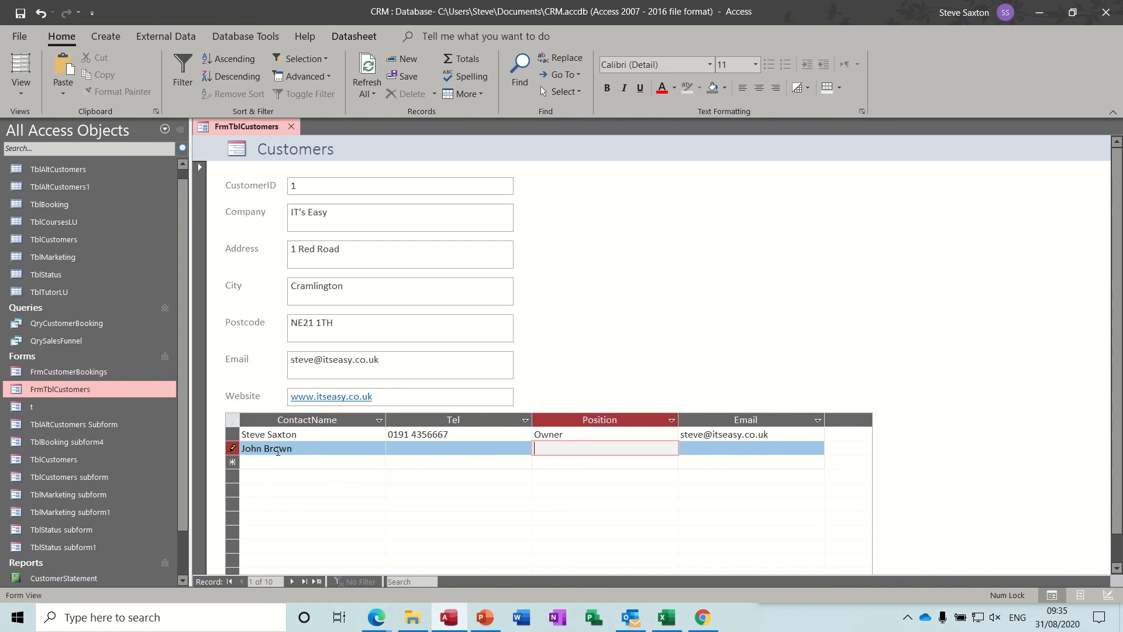
type("Trainer")
key("Tab")
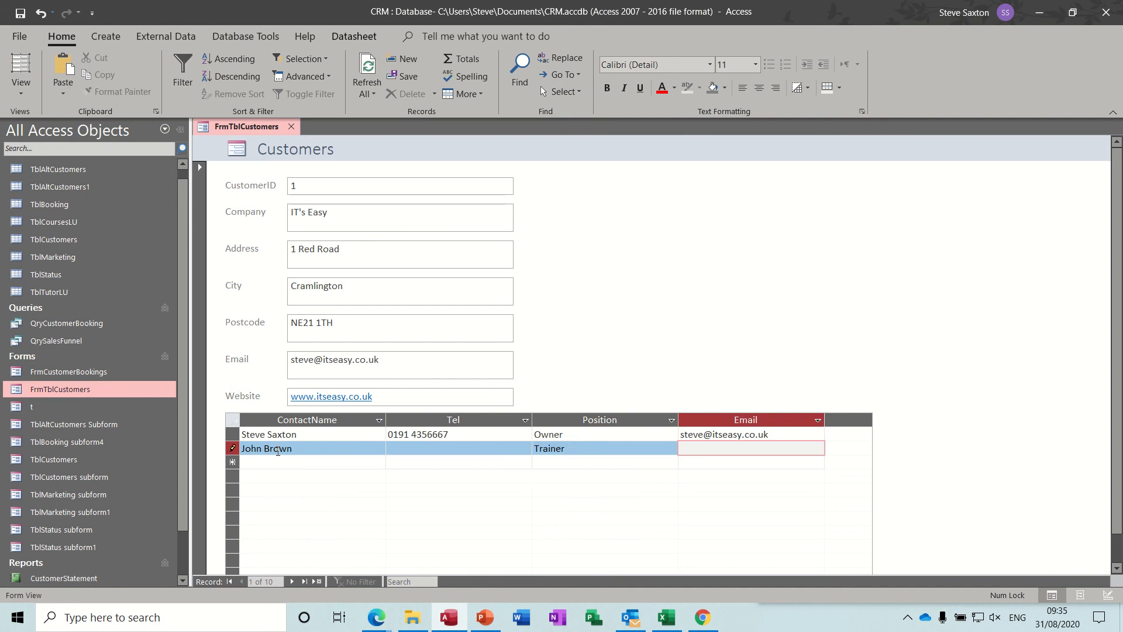
Go to the Amac customer record and enter an alternative contact's full name and telephone number in its subform
left_click(291, 581)
left_click(287, 412)
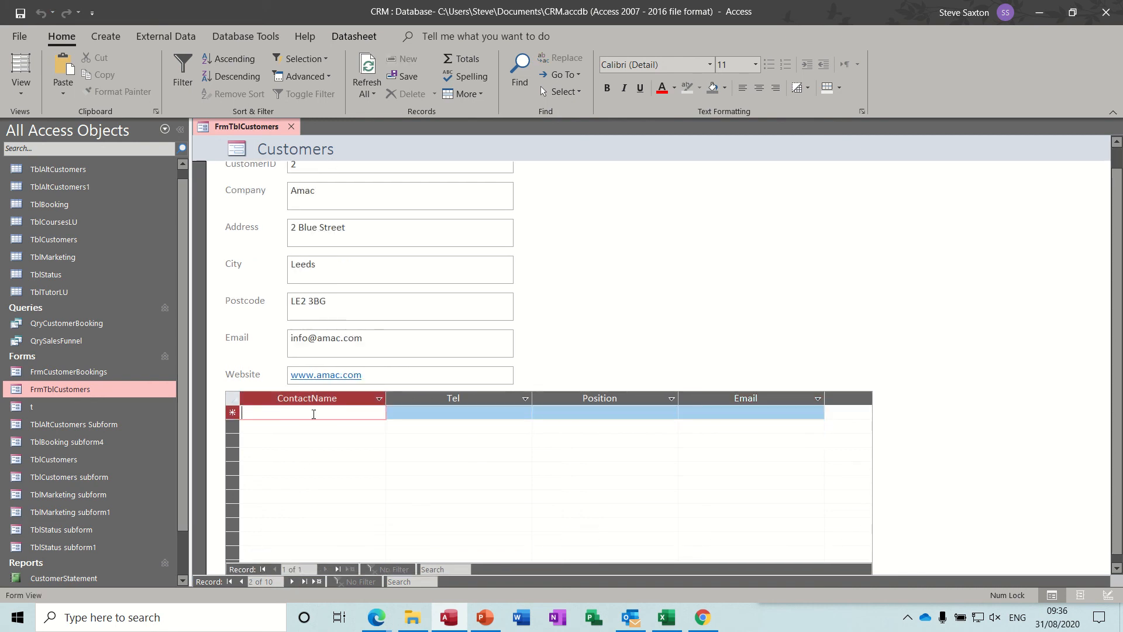
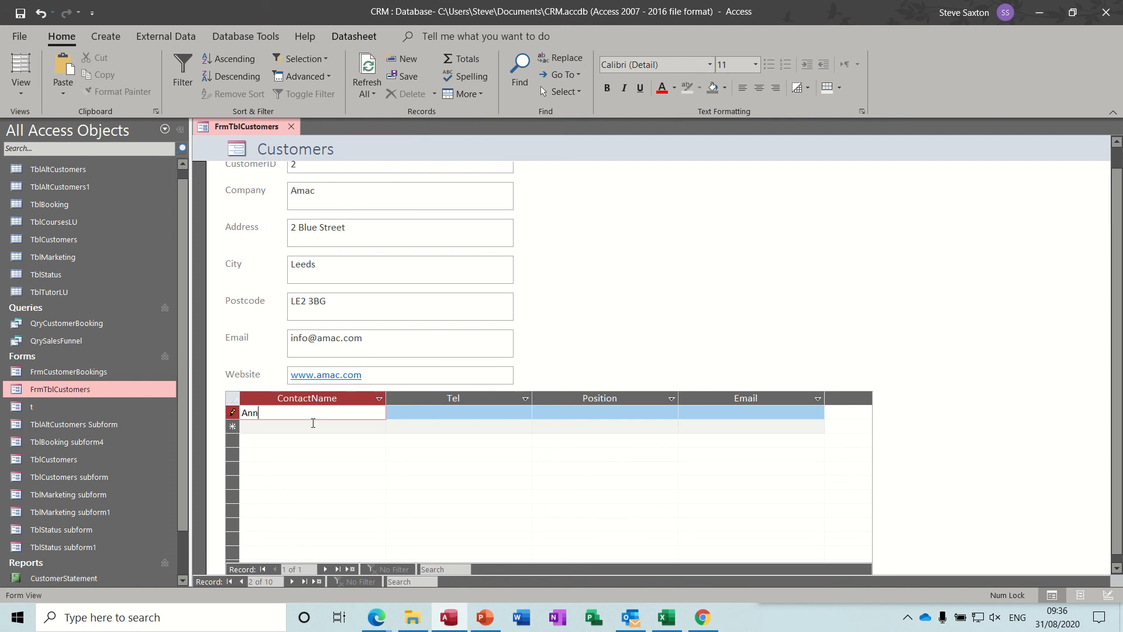
key("Tab")
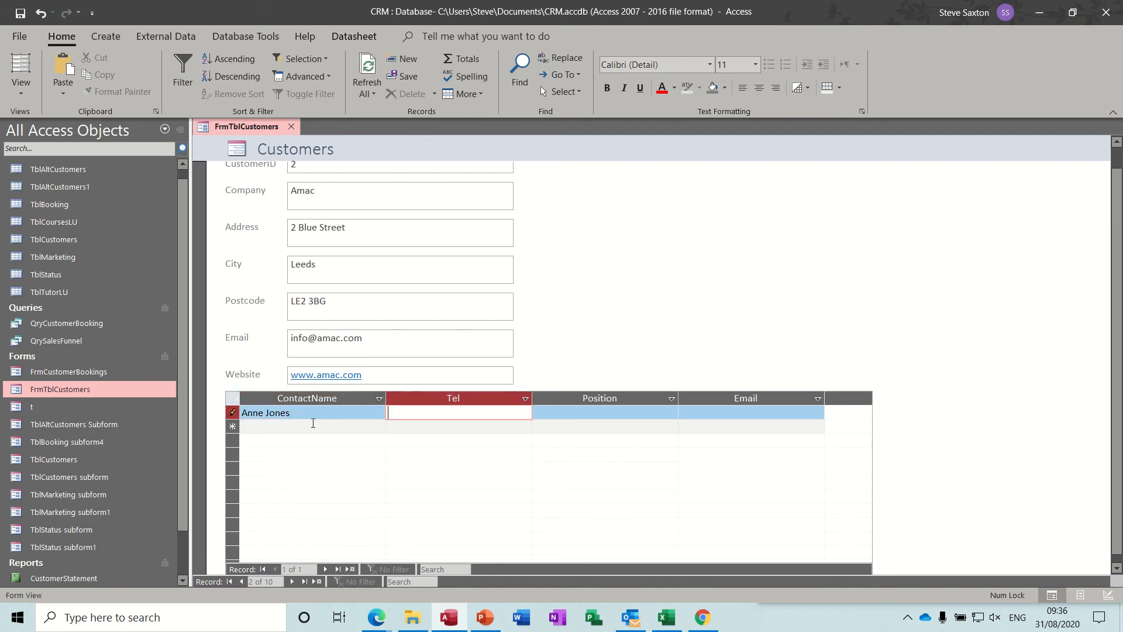
key("Tab")
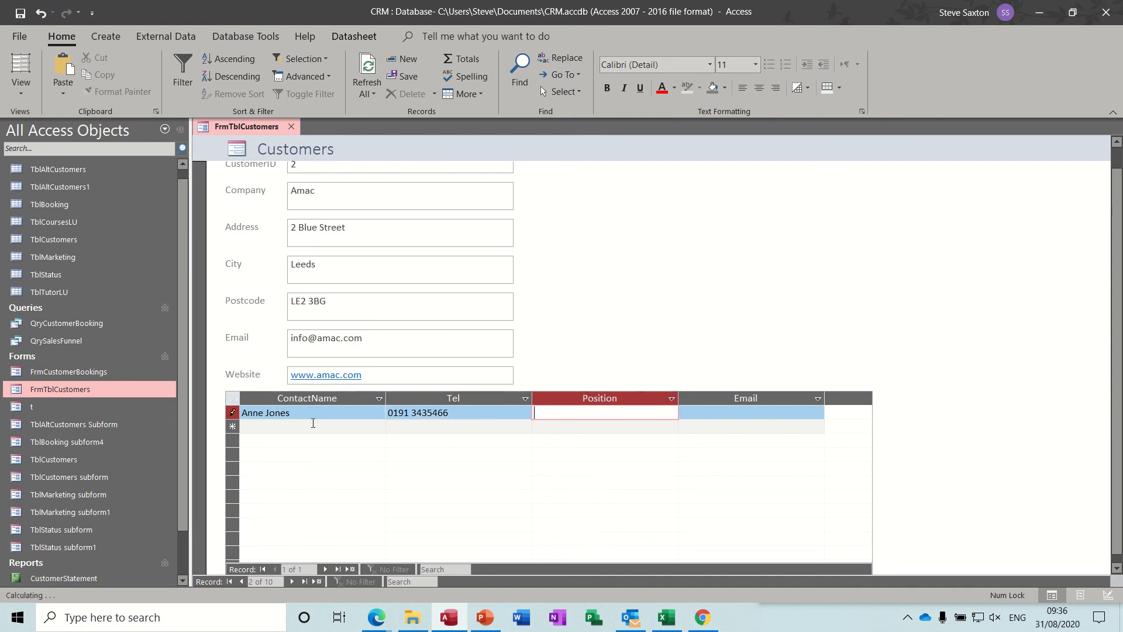
Set the Amac contact's position to IT Manager, fill in the contact's e-mail and commit the row
type("IT Manager")
key("Tab")
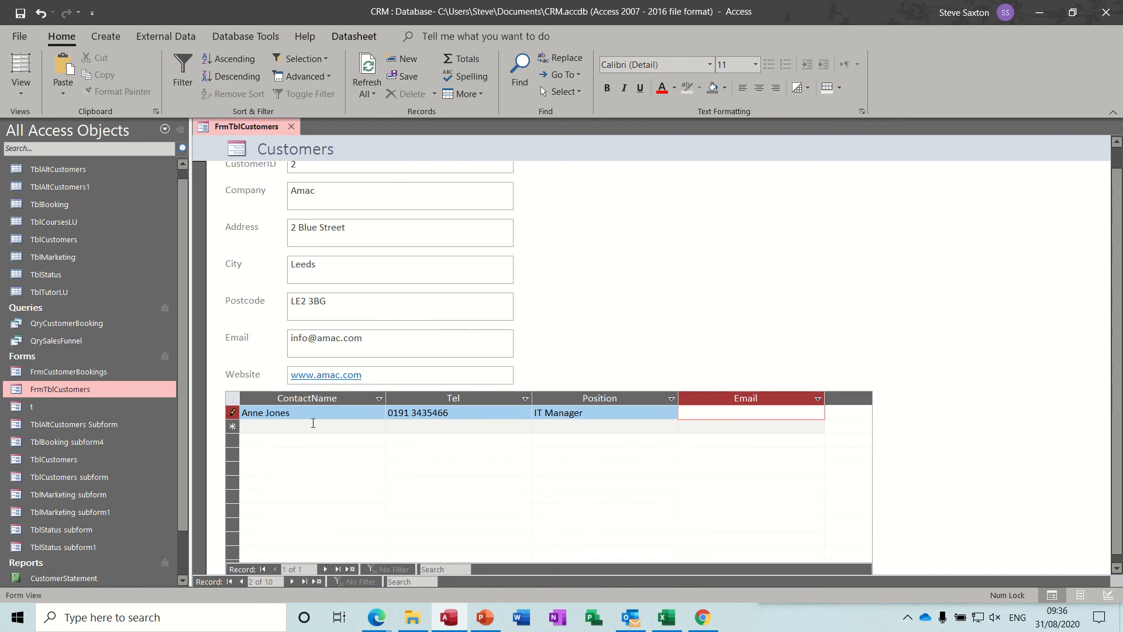
left_click(283, 425)
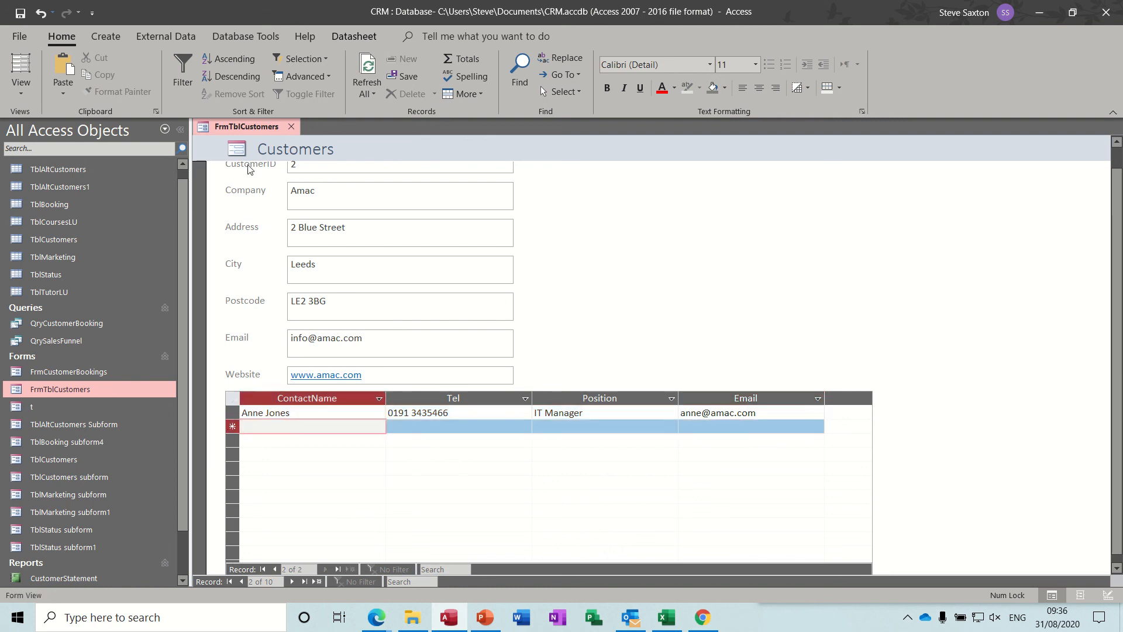